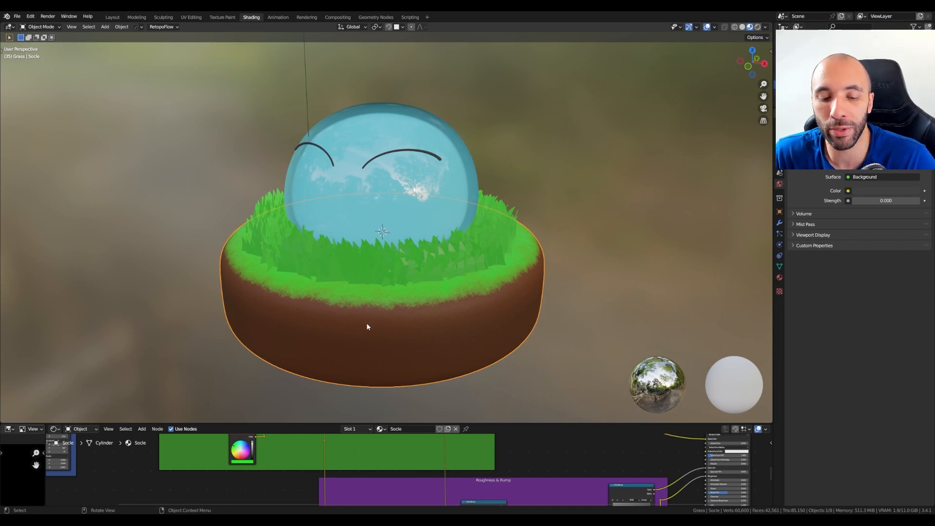
# Switch to the Layout workspace and add a UV sphere at the centre of the grassy base.
pyautogui.moveTo(368, 326); pyautogui.dragTo(354, 265, button='middle')
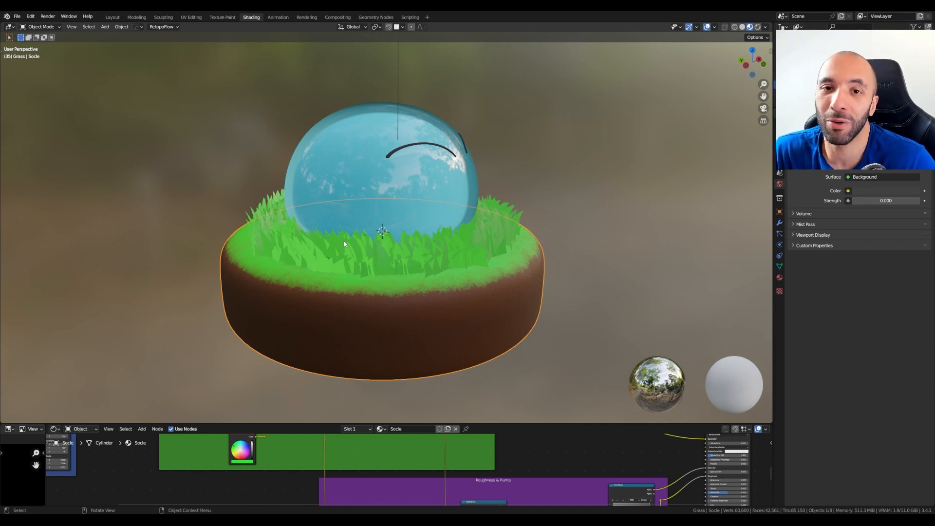
pyautogui.moveTo(492, 311); pyautogui.dragTo(468, 316, button='middle')
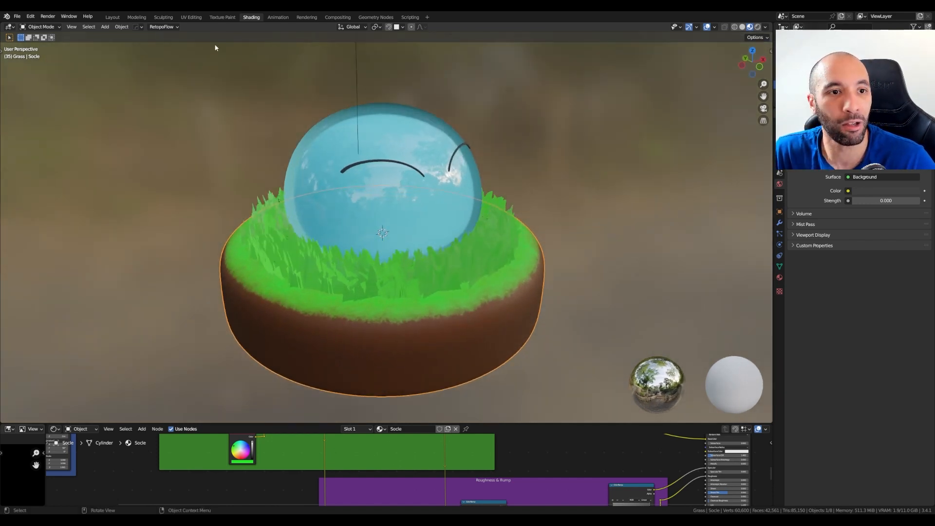
pyautogui.click(117, 17)
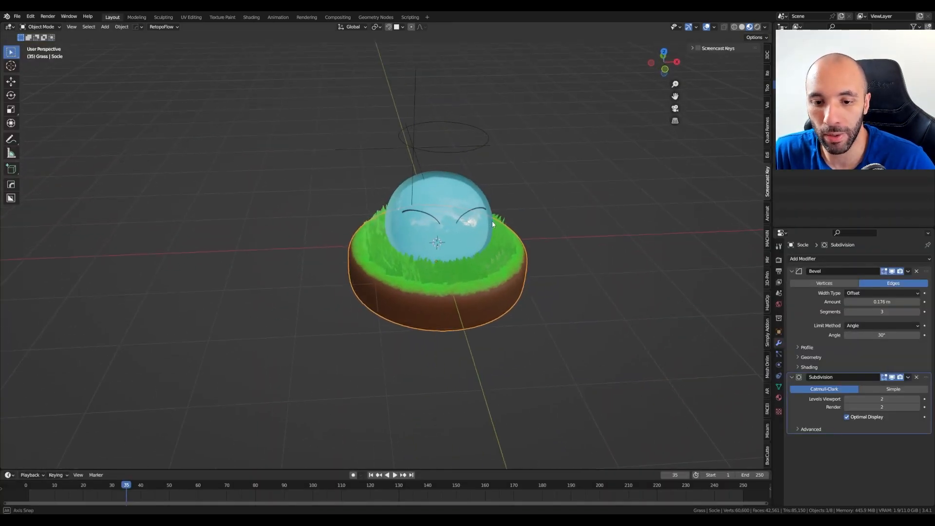
pyautogui.hotkey('shift', 'a')
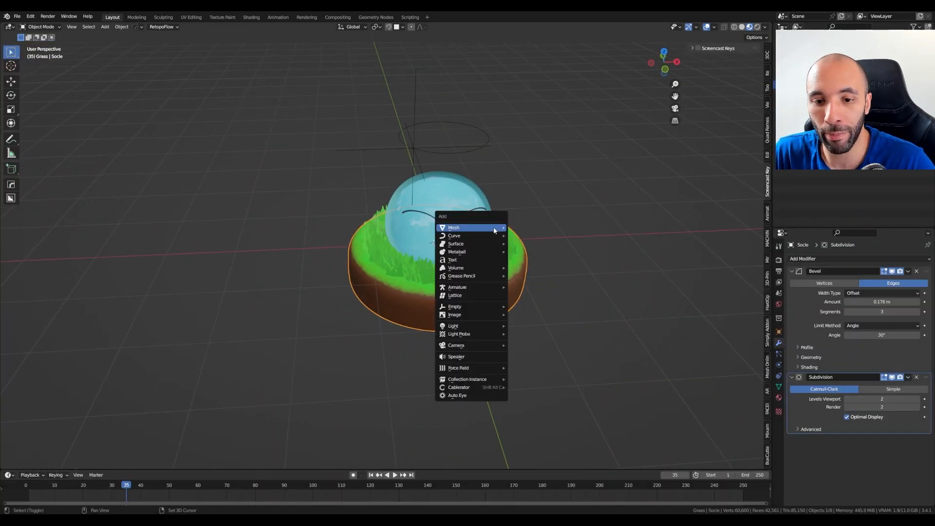
pyautogui.moveTo(493, 227)
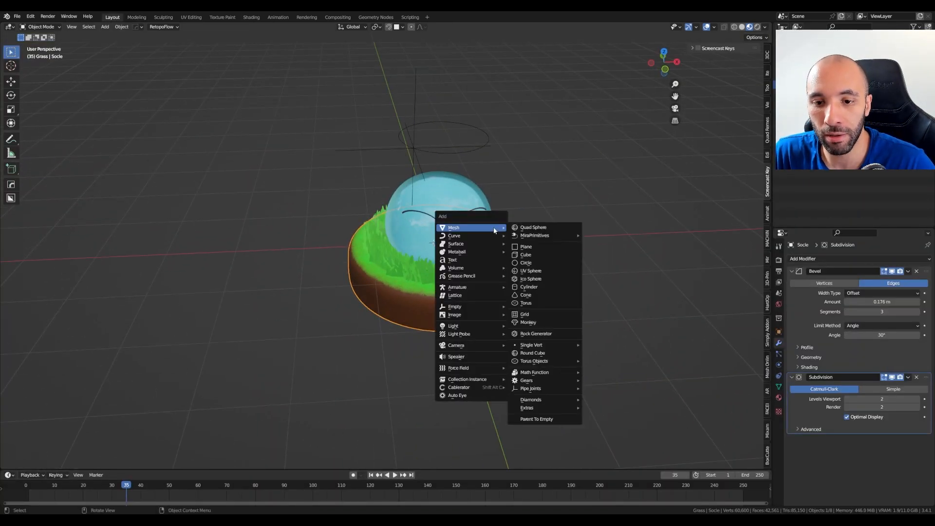
pyautogui.click(538, 271)
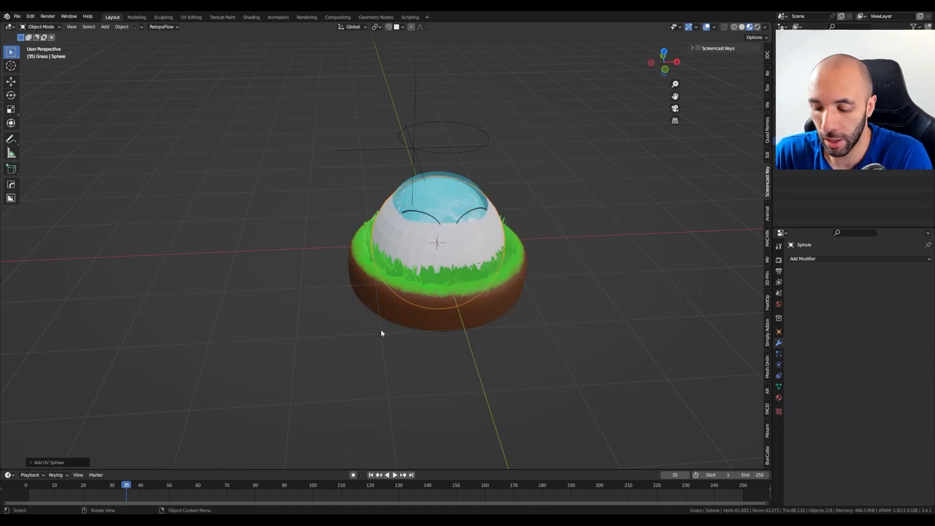
# Scale the new sphere down uniformly in front view to about one fifth of the base's width.
pyautogui.press('F9')
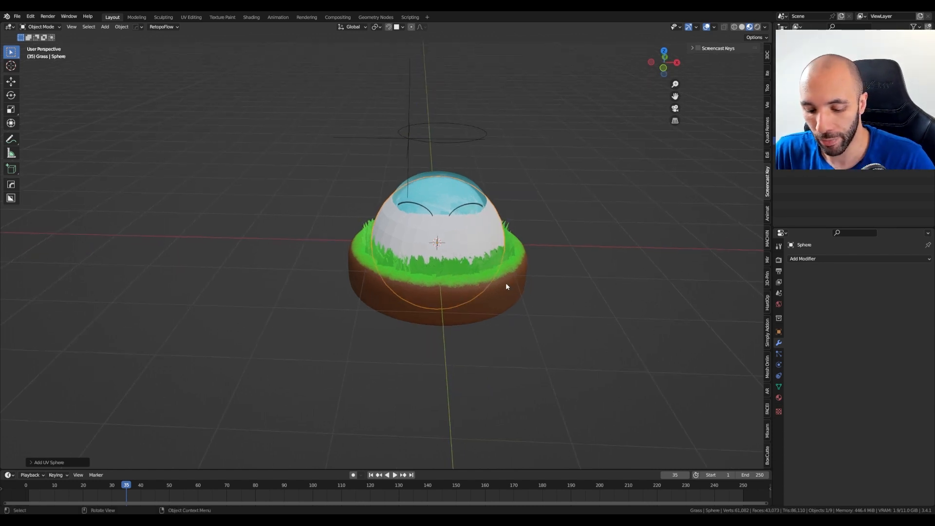
pyautogui.press('KP_1')
pyautogui.press('s')
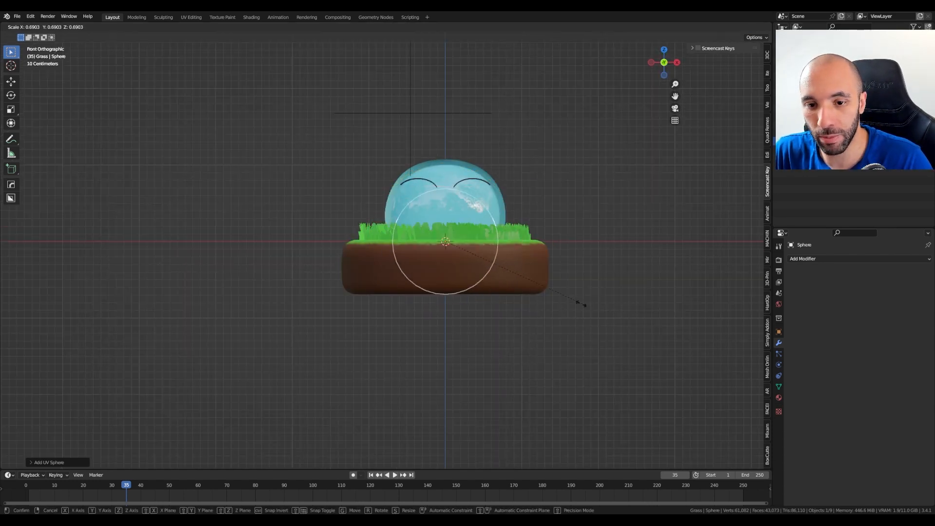
pyautogui.click(498, 270)
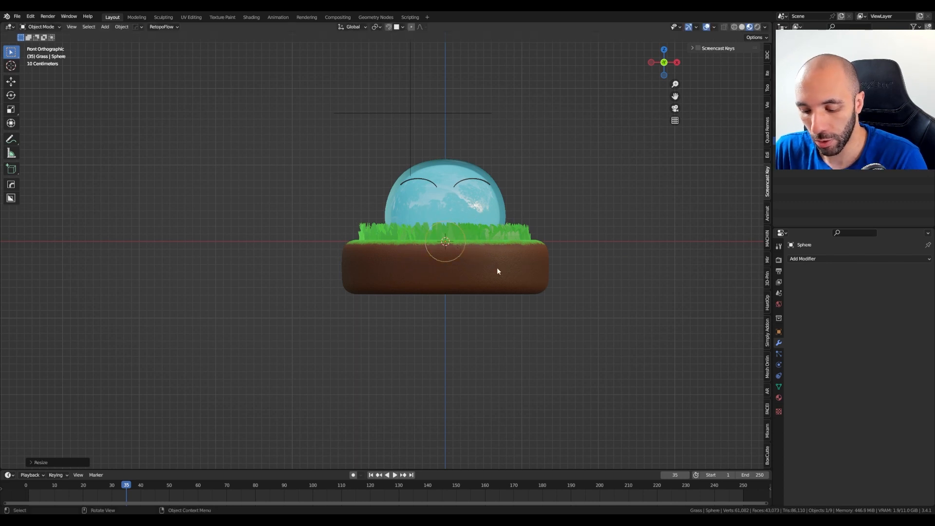
# Move the sphere about 1.33 m along negative Y to the base's front rim and lower it to mid-height of the dirt side.
pyautogui.press('KP_7')
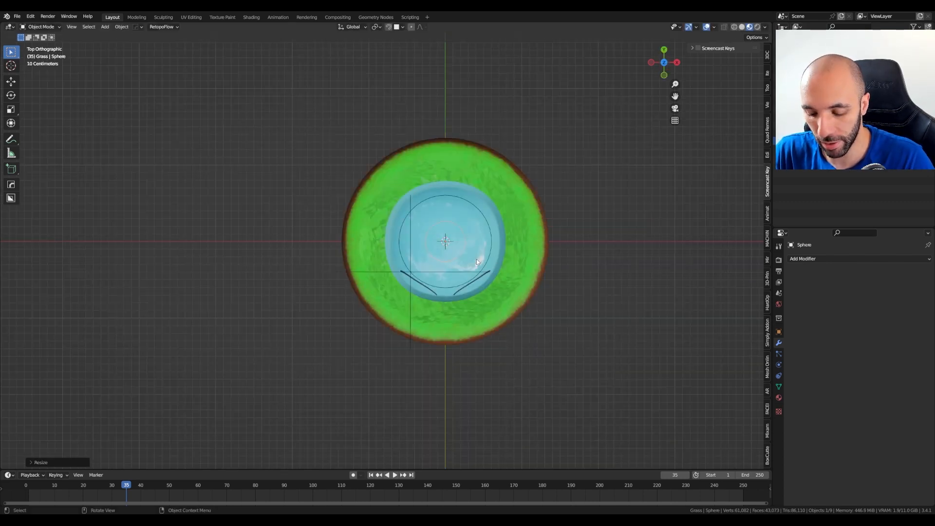
pyautogui.press('g')
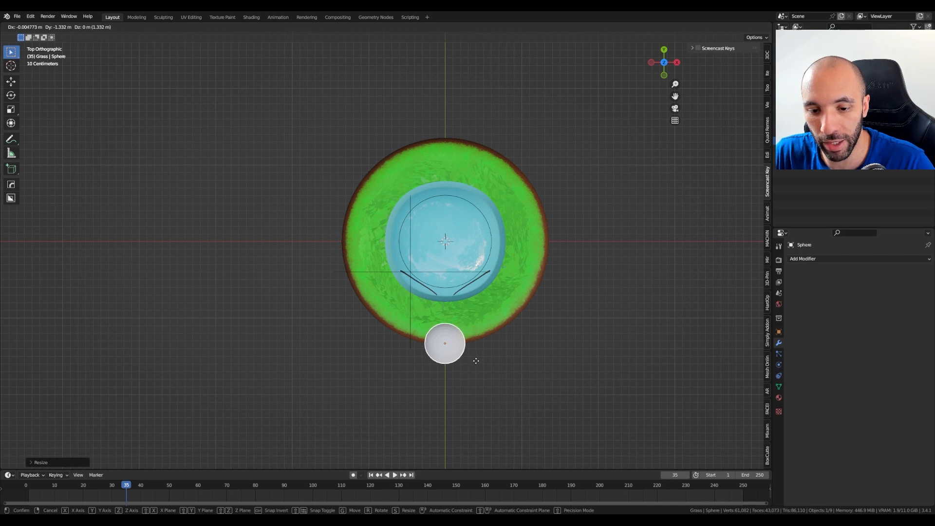
pyautogui.click(476, 361)
pyautogui.press('KP_1')
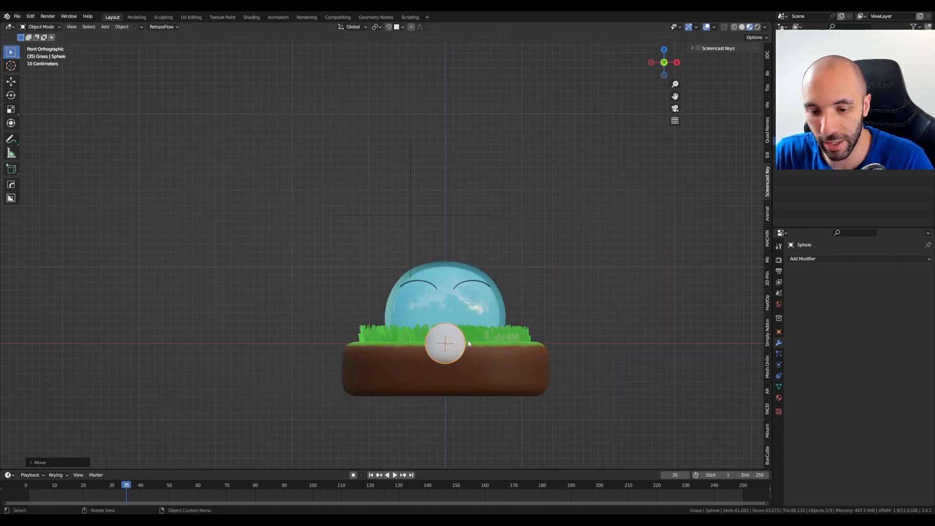
pyautogui.press('g')
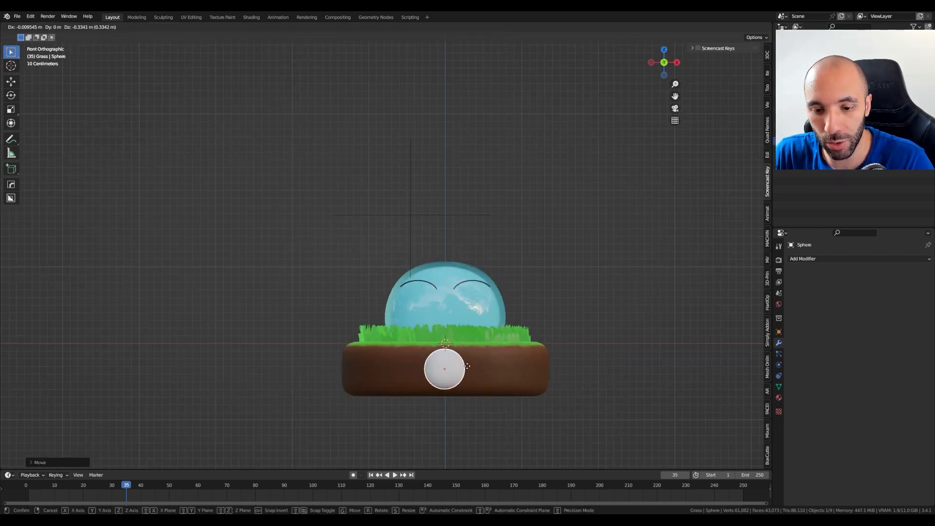
pyautogui.click(467, 369)
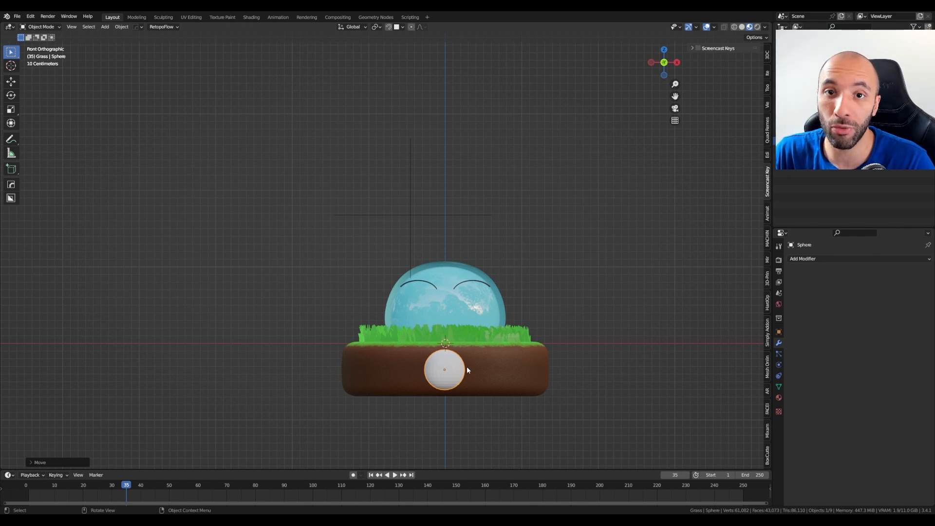
# Flatten the sphere to about half its thickness along Y, and shrink it uniformly to about three quarters.
pyautogui.press('KP_3')
pyautogui.scroll(4, 453, 373)
pyautogui.press('s')
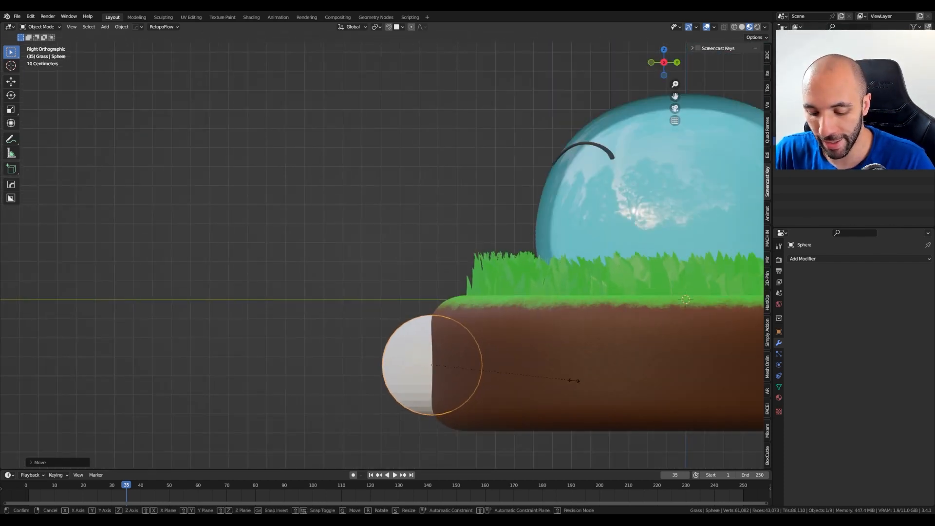
pyautogui.press('y')
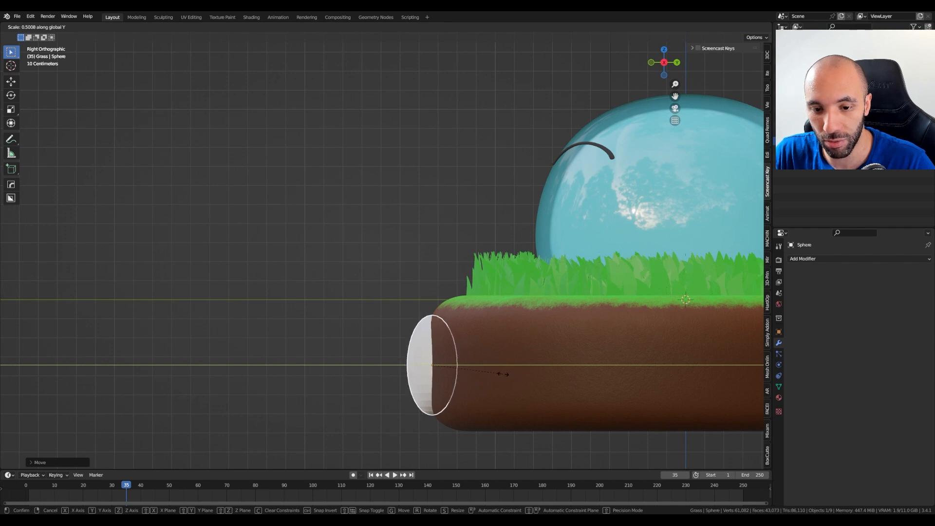
pyautogui.click(519, 379)
pyautogui.press('s')
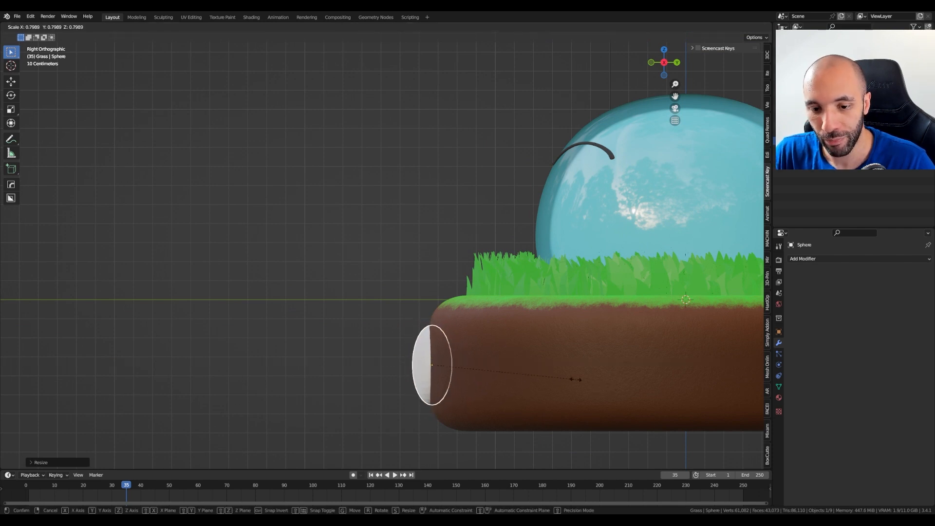
pyautogui.click(569, 381)
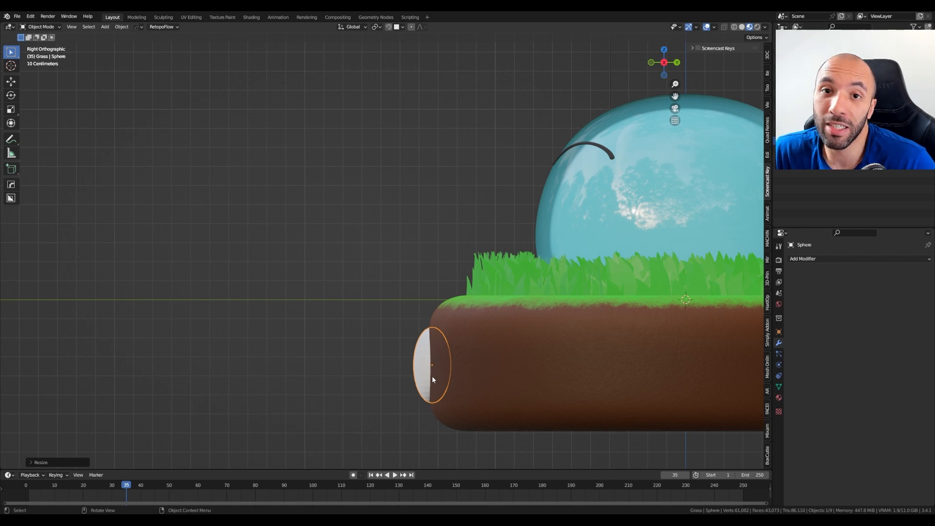
# Apply smooth shading to the flattened sphere on the front of the dirt side.
pyautogui.moveTo(411, 336); pyautogui.dragTo(486, 366, button='middle')
pyautogui.rightClick(426, 358)
pyautogui.click(426, 358)
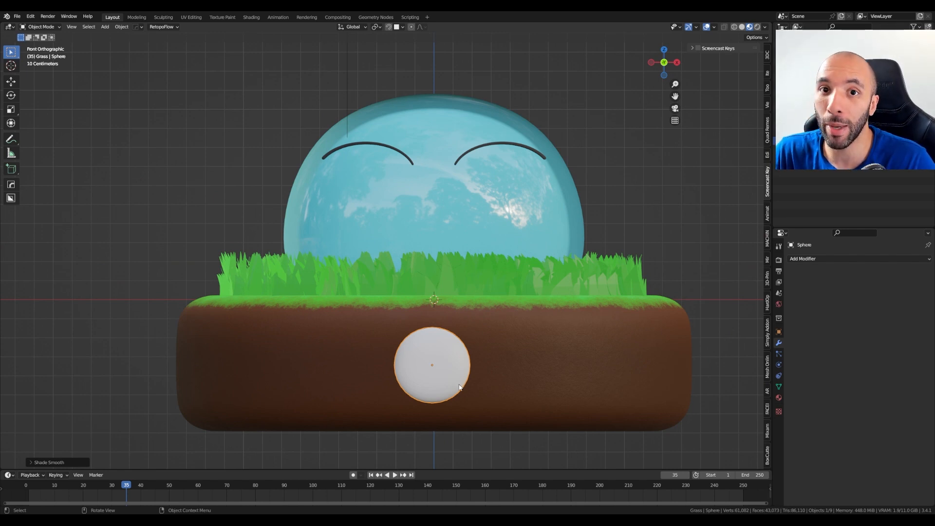
# Make a linked duplicate of the flattened sphere, scale it to about half, and place it against the original's upper-right edge.
pyautogui.hotkey('alt', 'd')
pyautogui.click(497, 371)
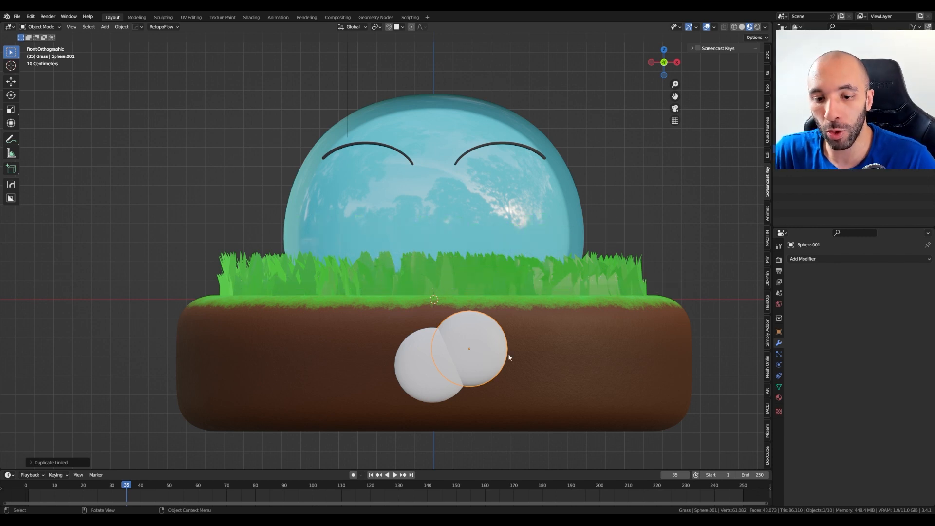
pyautogui.press('s')
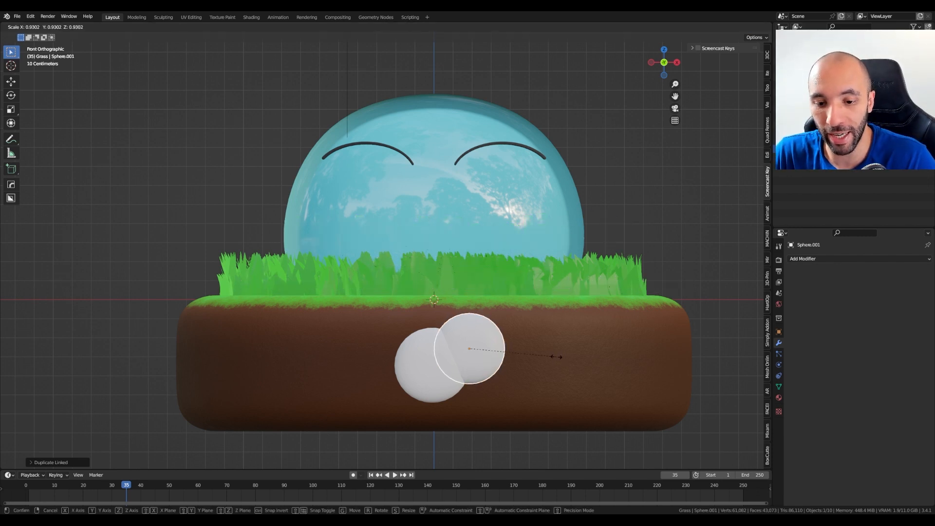
pyautogui.click(518, 351)
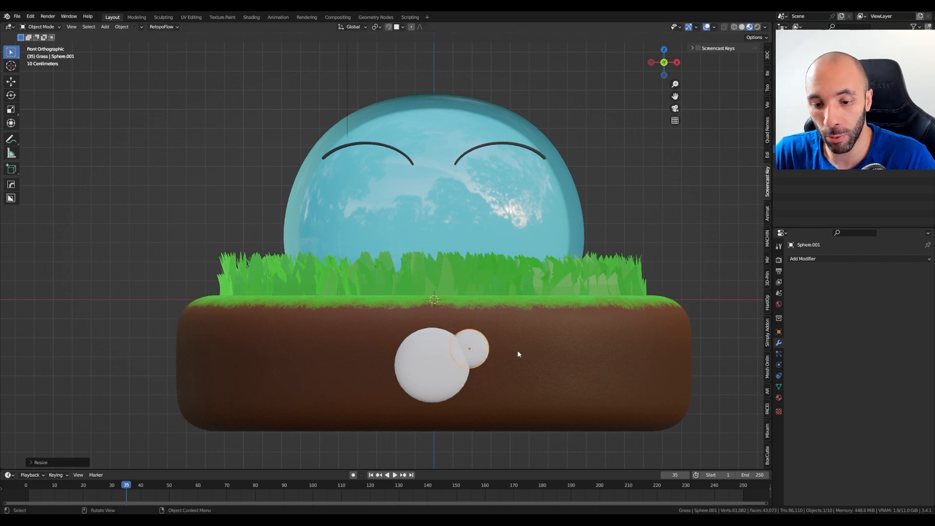
pyautogui.press('g')
pyautogui.click(492, 358)
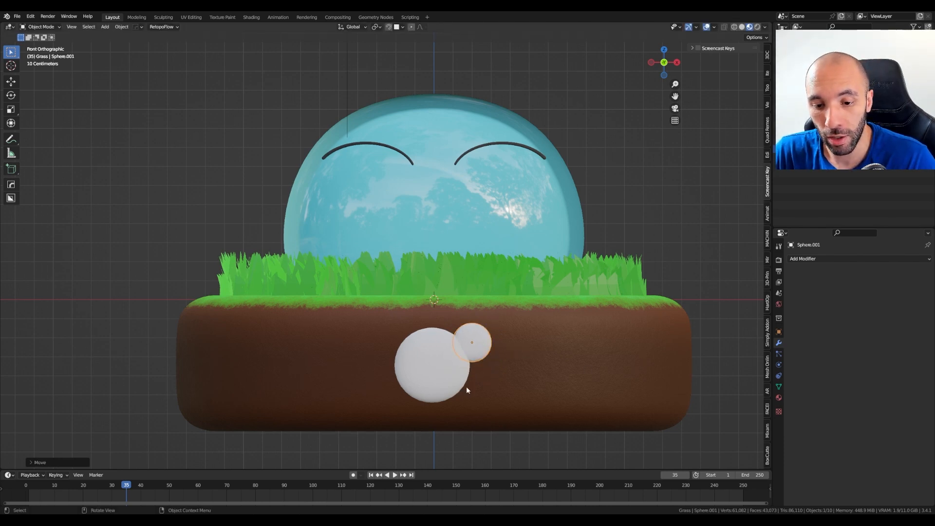
# Make a linked duplicate of the small sphere, place it at the large one's lower-right edge, and enlarge it about 1.25 times.
pyautogui.hotkey('alt', 'd')
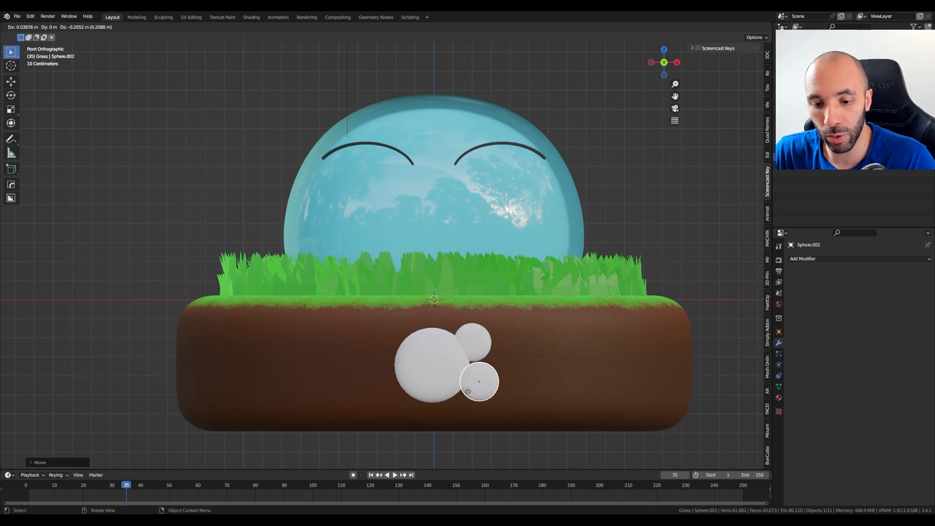
pyautogui.click(469, 391)
pyautogui.press('s')
pyautogui.press('y')
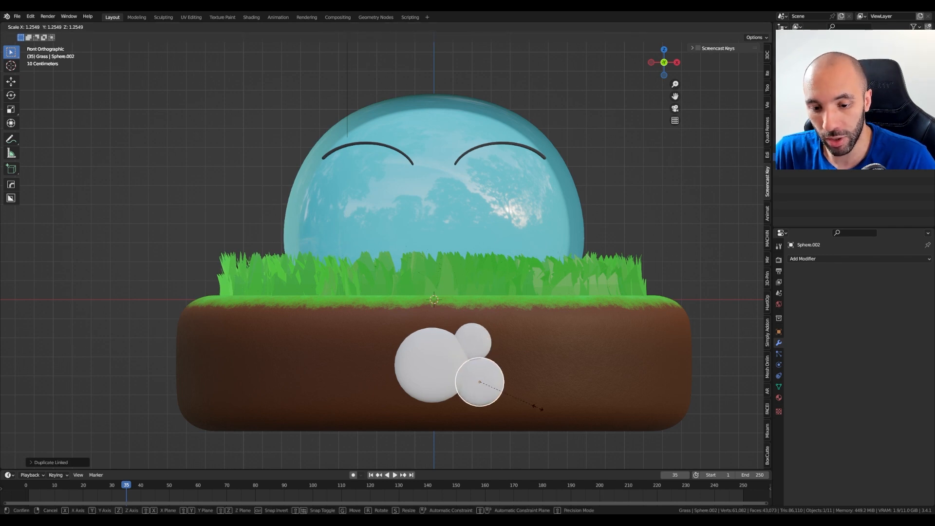
pyautogui.click(537, 407)
# Push the lower-right sphere slightly deeper into the dirt side and tilt it slightly with a trackball rotation.
pyautogui.press('KP_3')
pyautogui.scroll(2, 477, 379)
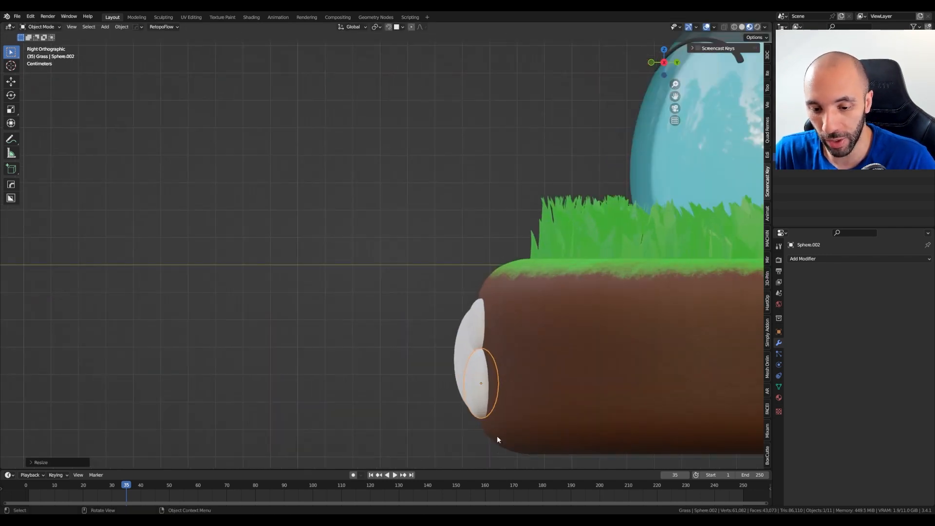
pyautogui.press('g')
pyautogui.click(485, 394)
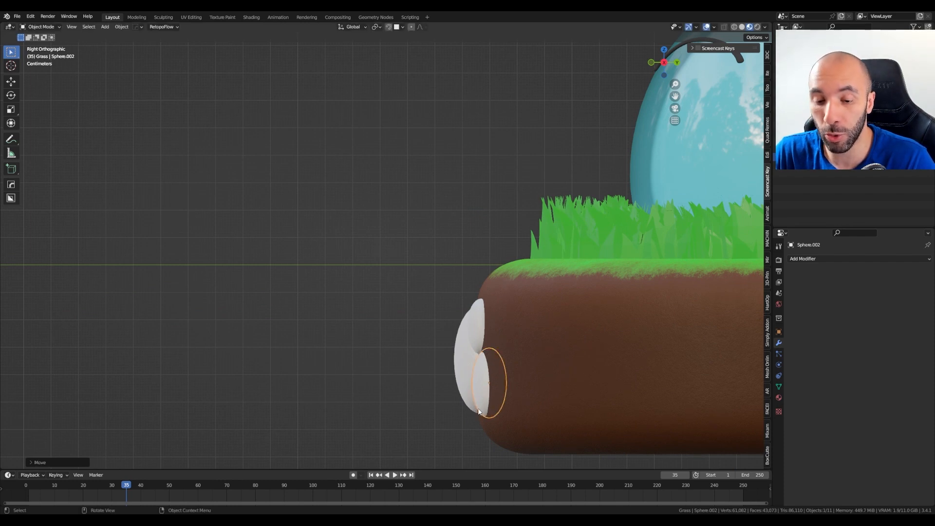
pyautogui.press('r')
pyautogui.press('r')
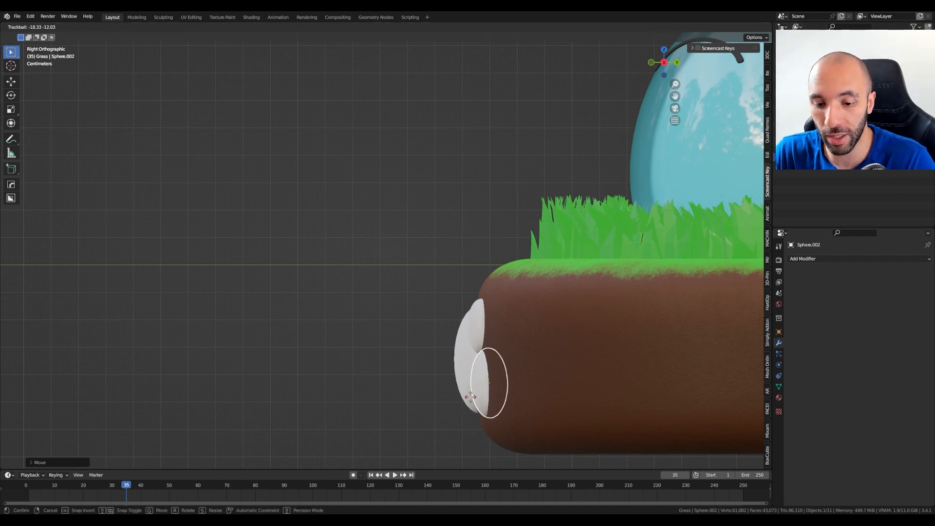
pyautogui.click(463, 407)
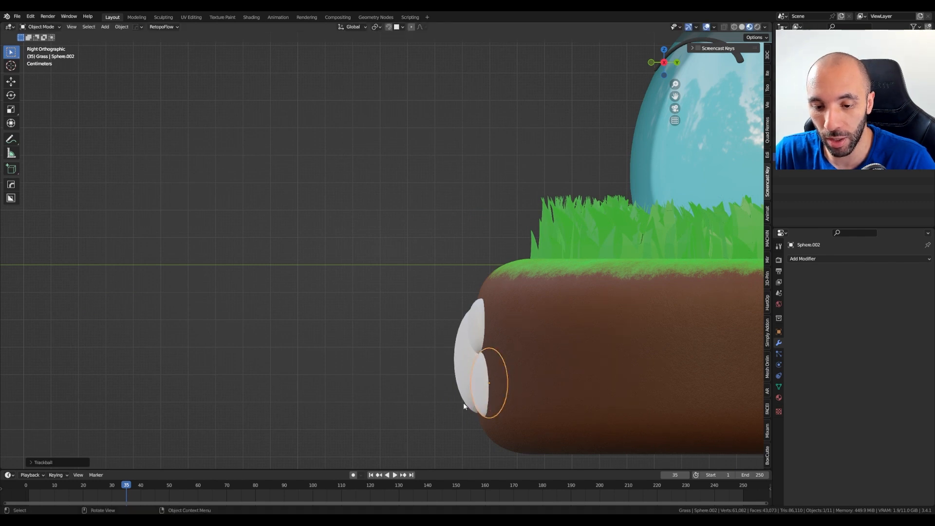
# Make a linked duplicate of the large flattened sphere and place it to its left on the dirt side.
pyautogui.moveTo(463, 402); pyautogui.dragTo(525, 382, button='middle')
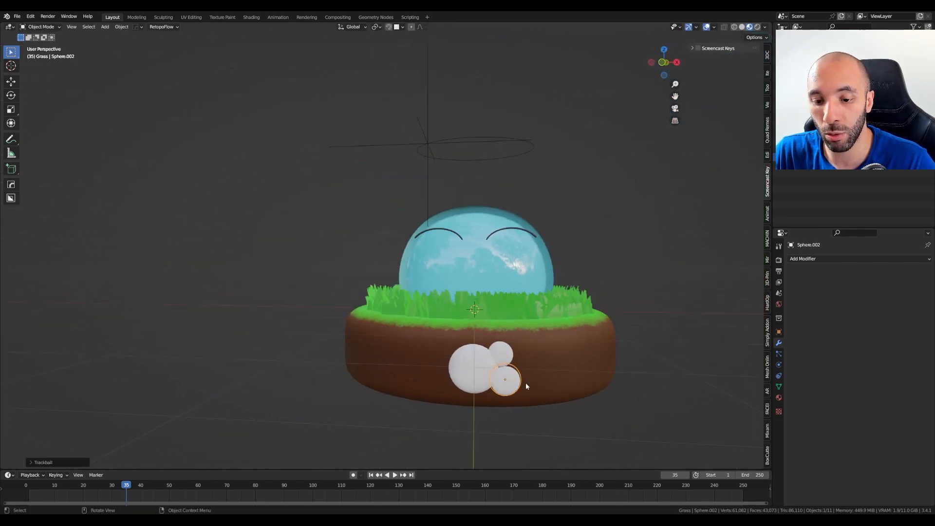
pyautogui.click(475, 353)
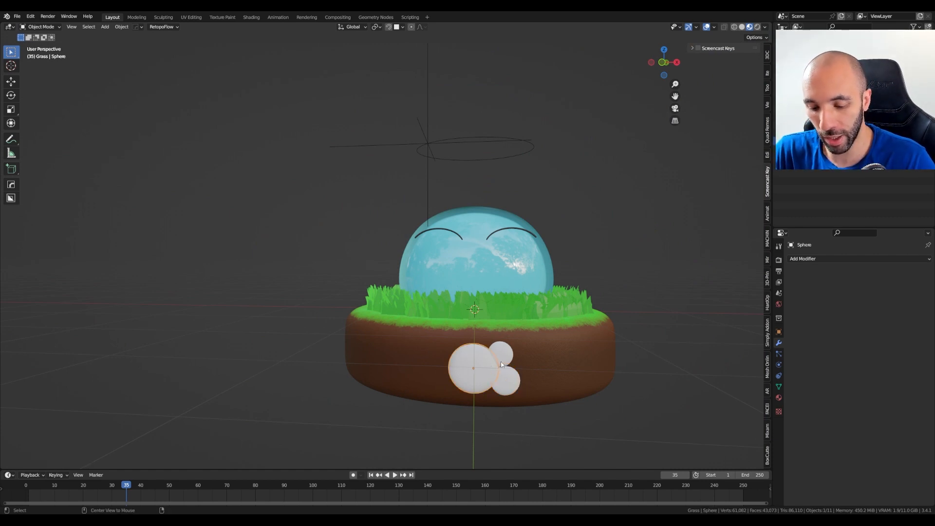
pyautogui.hotkey('shift', 'd')
pyautogui.click(432, 357)
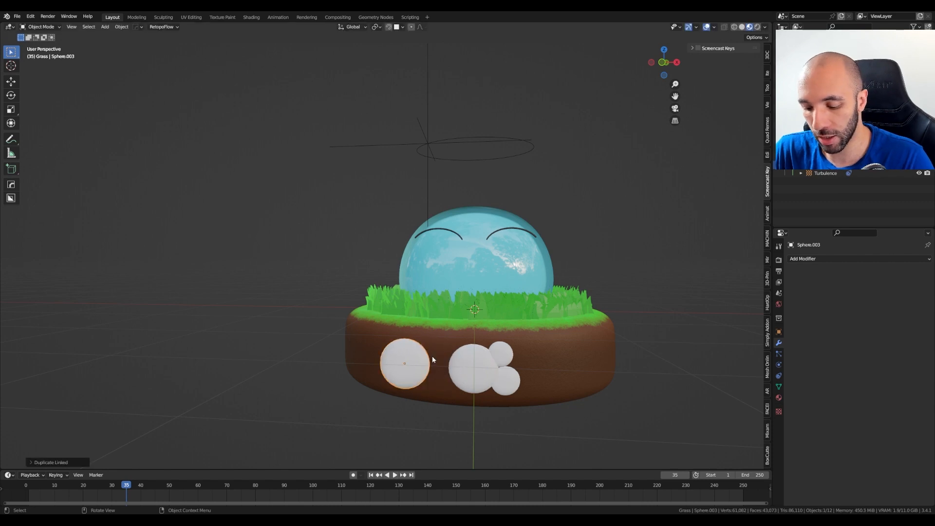
# Move the new duplicate to the base's front-left rim in top view and rotate it to follow the rim's curve.
pyautogui.press('KP_7')
pyautogui.press('g')
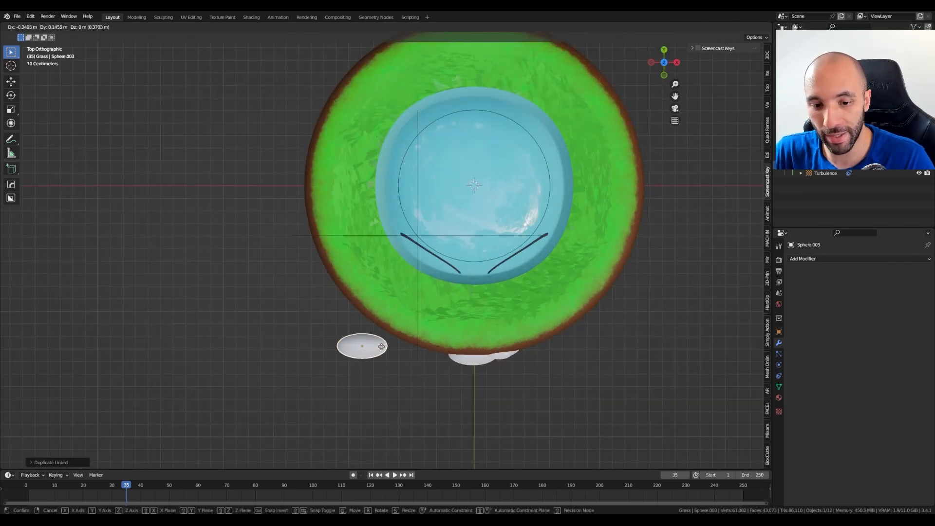
pyautogui.click(352, 289)
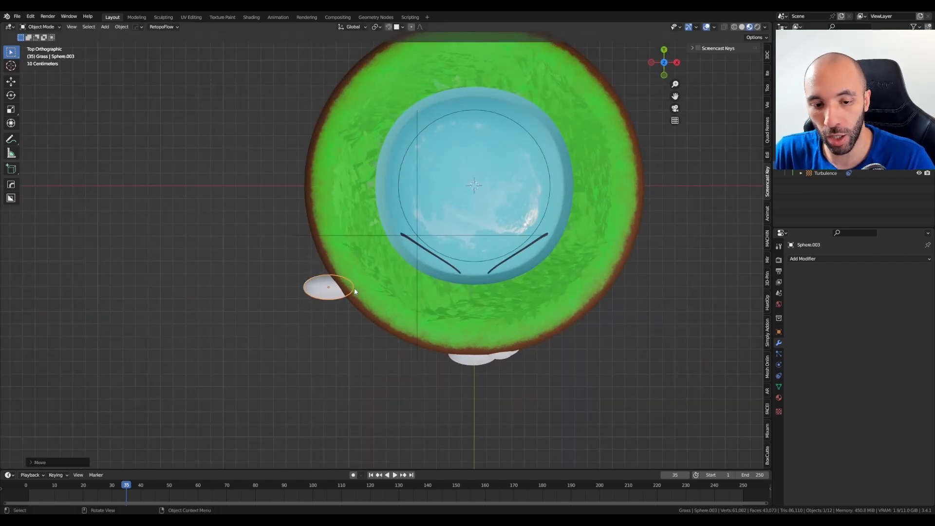
pyautogui.press('r')
pyautogui.click(363, 341)
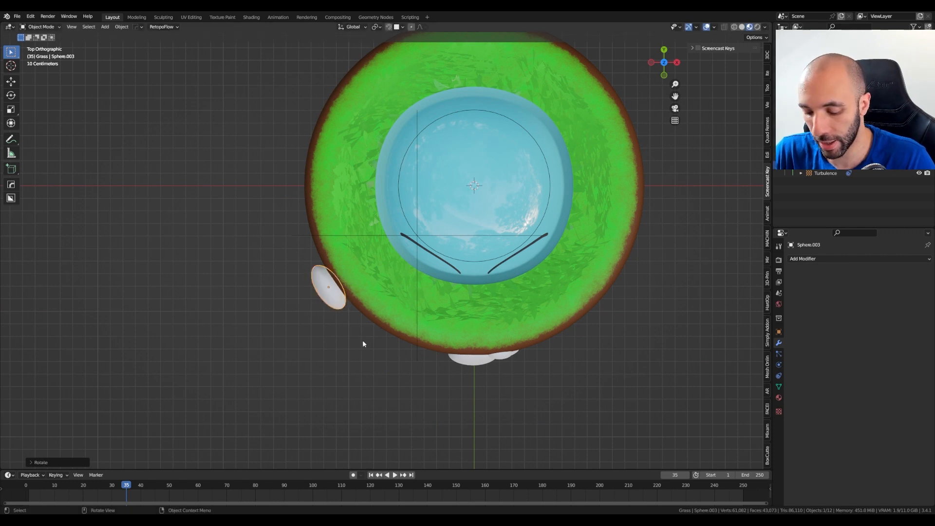
# Sink the front-left sphere partly into the dirt rim while fine-tuning its rotation and scale in top view.
pyautogui.press('r')
pyautogui.click(372, 338)
pyautogui.press('s')
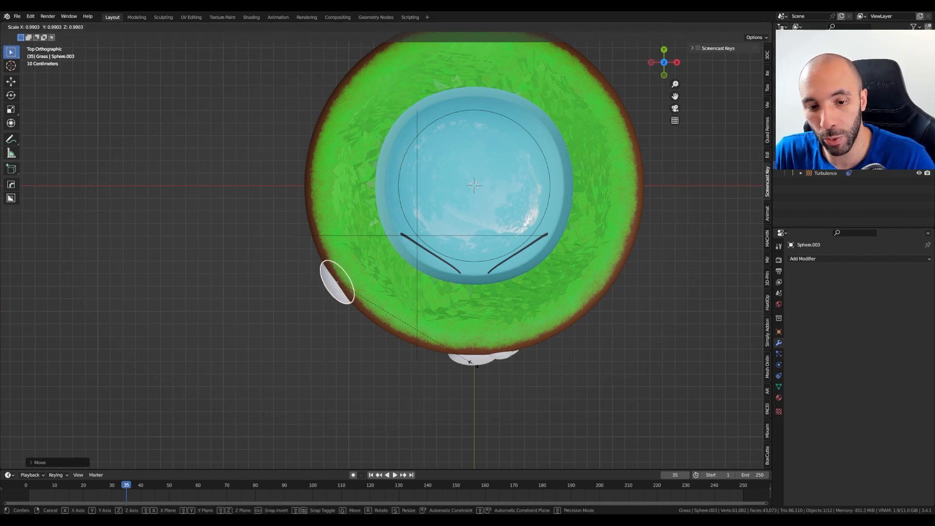
pyautogui.click(422, 344)
# Make a linked duplicate of the front-left sphere, place it at that sphere's lower-left edge on the dirt side, and enlarge it slightly.
pyautogui.moveTo(422, 344); pyautogui.dragTo(403, 290, button='middle')
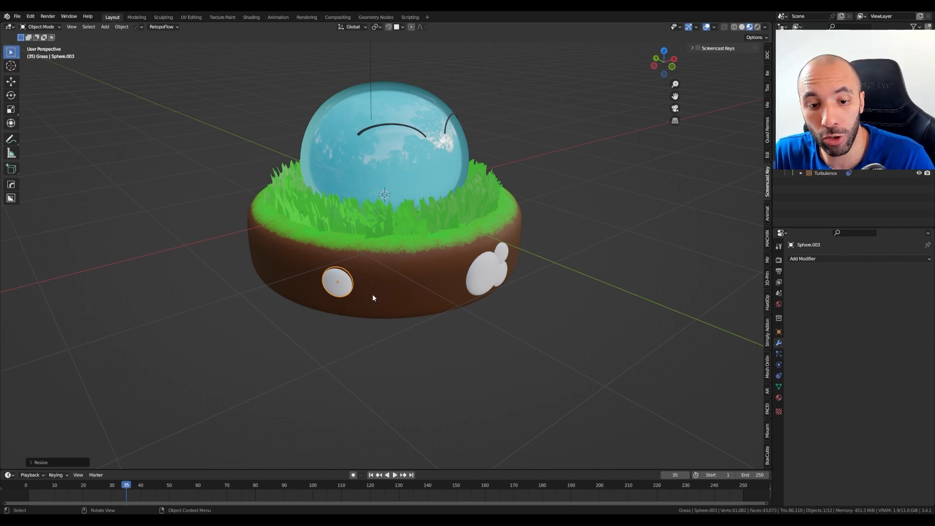
pyautogui.moveTo(373, 298); pyautogui.dragTo(355, 287, button='middle')
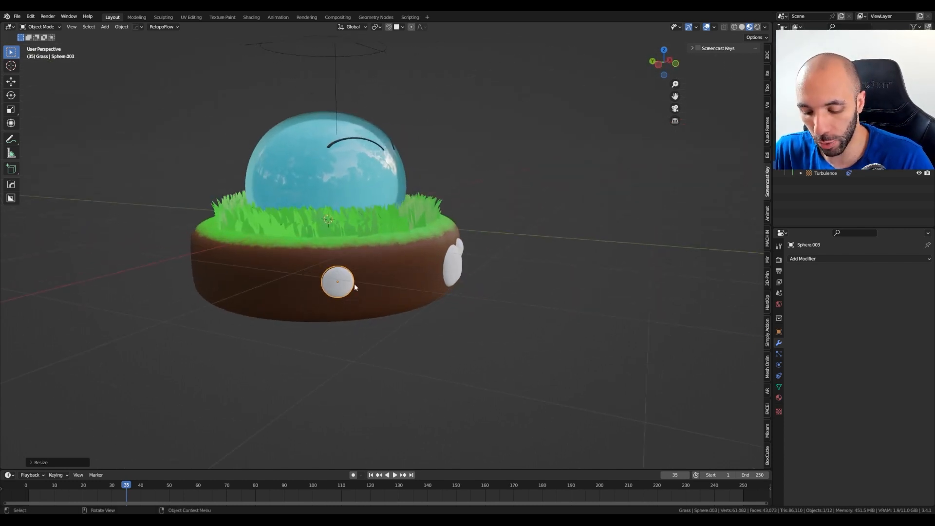
pyautogui.hotkey('shift', 'd')
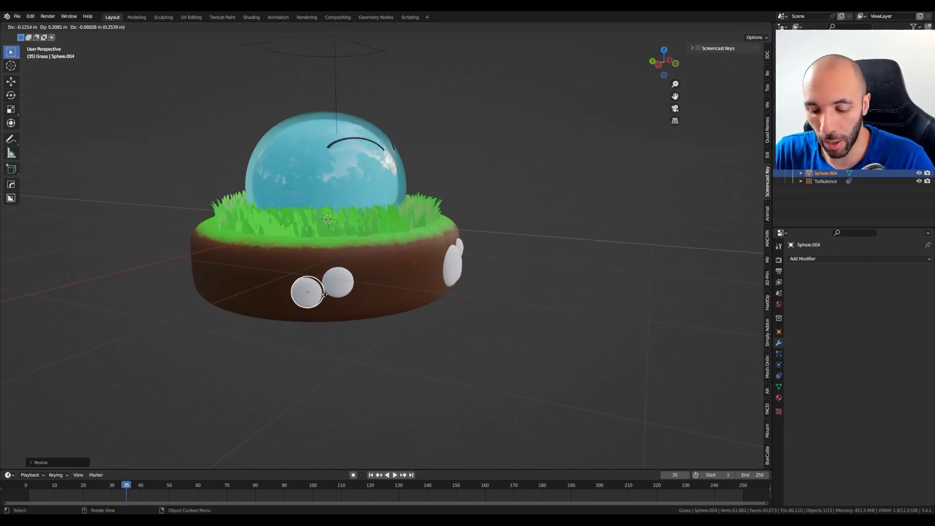
pyautogui.click(324, 294)
pyautogui.press('s')
pyautogui.click(340, 305)
# Rotate the new duplicate slightly in top view to follow the curve of the rim.
pyautogui.moveTo(341, 305); pyautogui.dragTo(316, 354, button='middle')
pyautogui.press('KP_7')
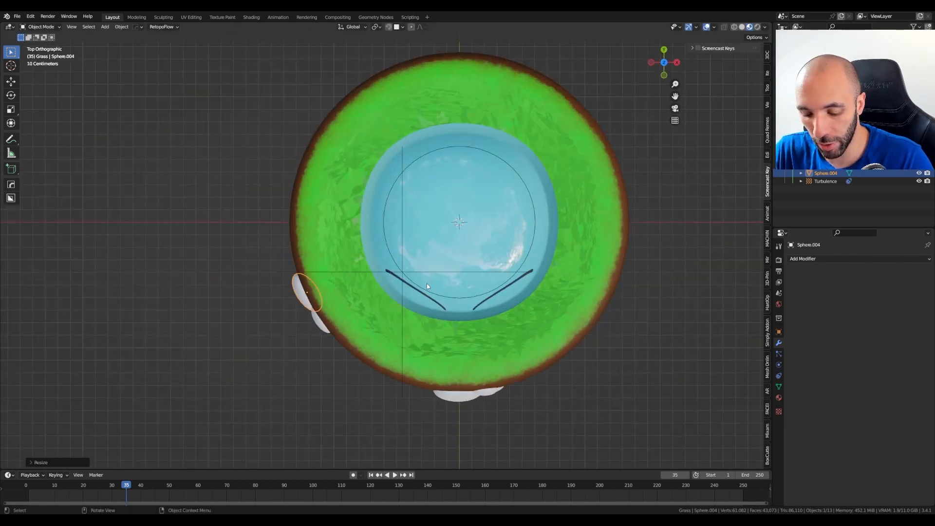
pyautogui.press('r')
pyautogui.click(444, 307)
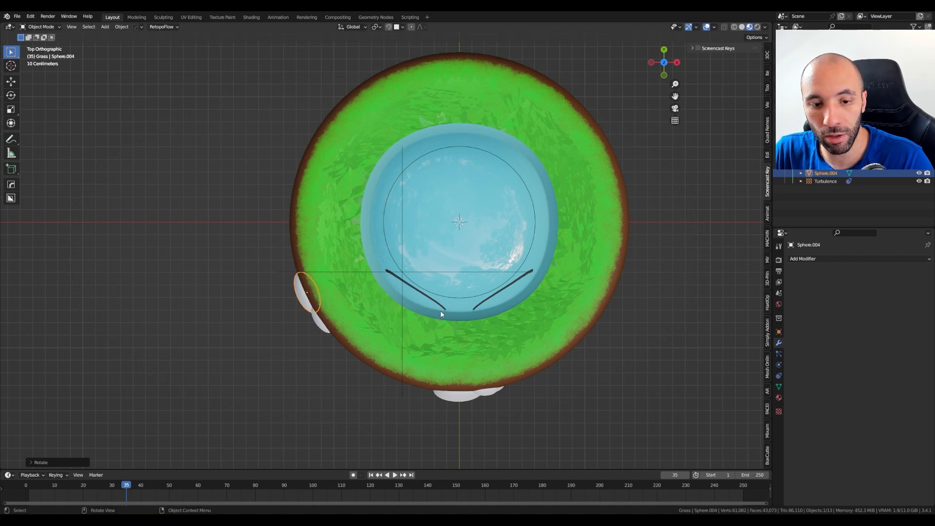
# Make a linked duplicate of this sphere at the base's back-left rim and rotate it about 45° to follow the curve.
pyautogui.keyDown('shift'); pyautogui.moveTo(411, 307); pyautogui.dragTo(462, 363, button='middle'); pyautogui.keyUp('shift')
pyautogui.hotkey('alt', 'd')
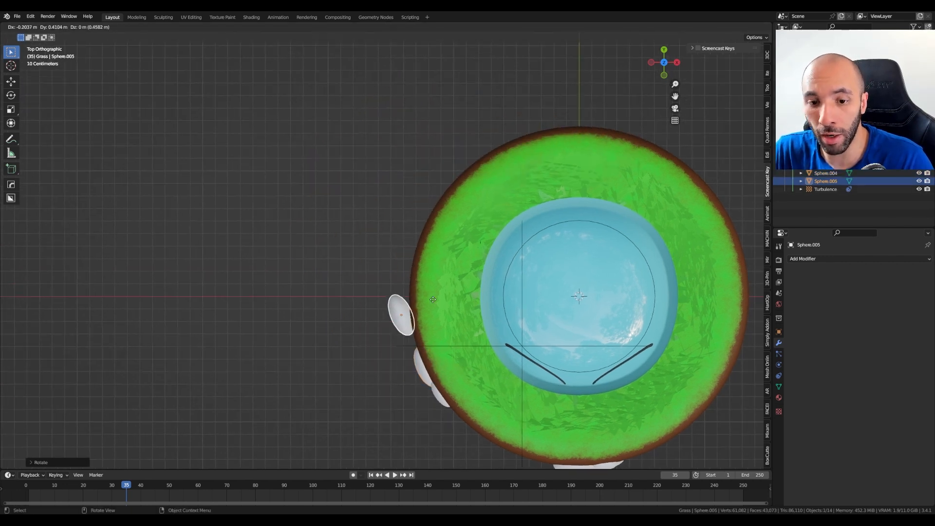
pyautogui.click(455, 216)
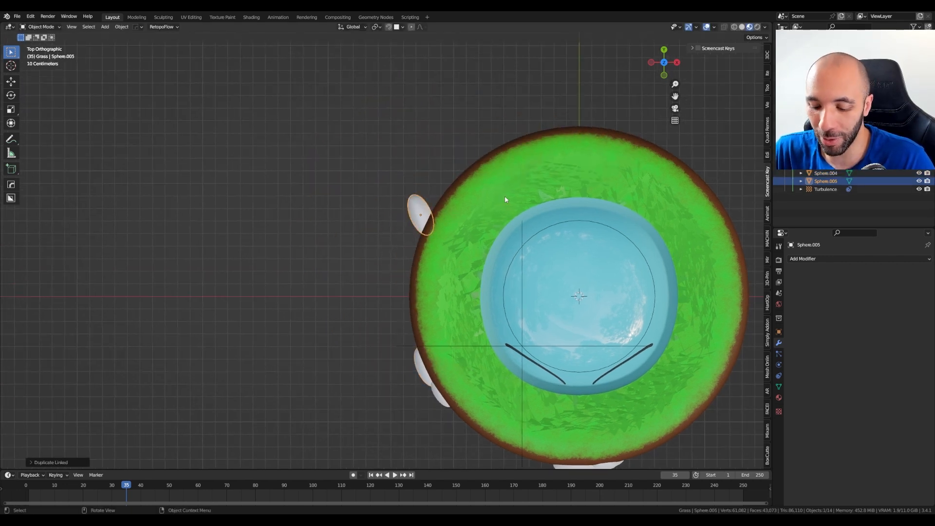
pyautogui.press('r')
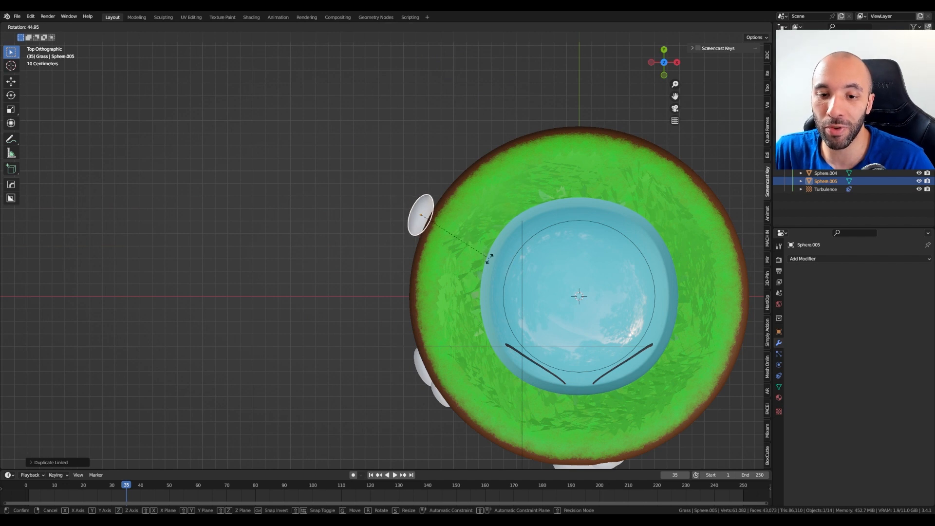
pyautogui.click(490, 258)
# Enlarge the back-left sphere slightly and push it partly into the dirt rim.
pyautogui.press('s')
pyautogui.click(504, 227)
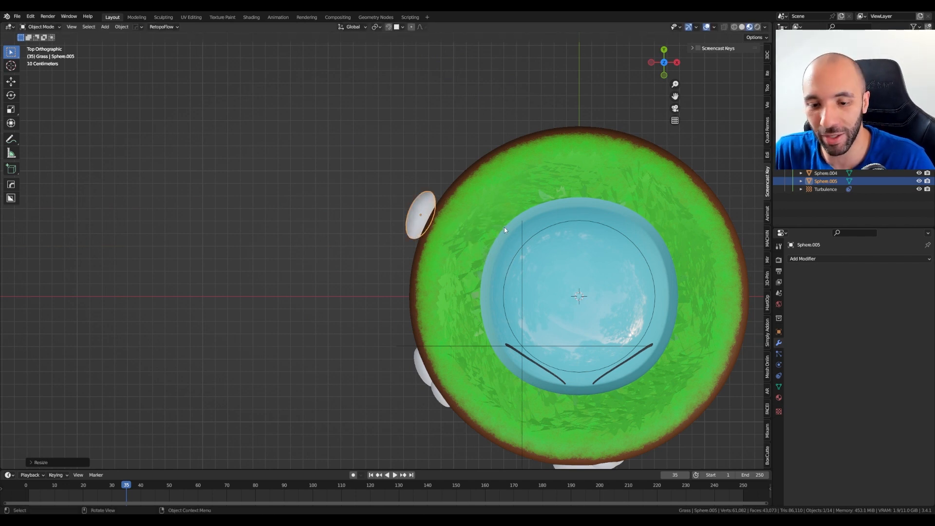
pyautogui.press('g')
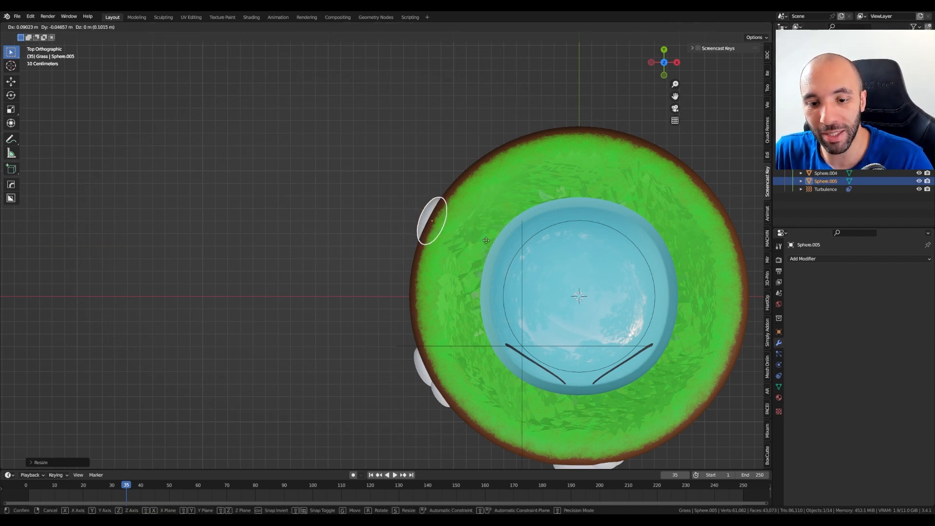
pyautogui.click(486, 240)
# Make a linked duplicate of the back-left sphere at its upper-right edge and adjust its position along the rim in top view.
pyautogui.moveTo(486, 240); pyautogui.dragTo(465, 231, button='middle')
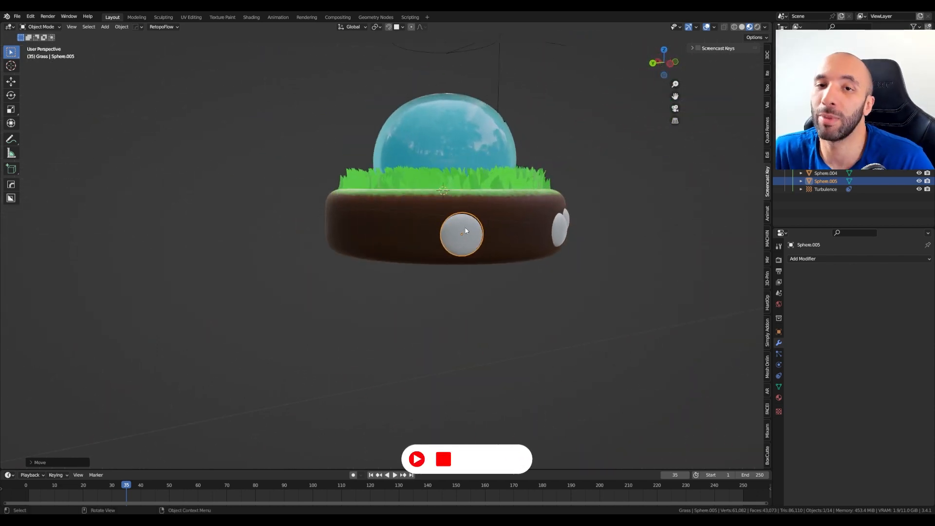
pyautogui.scroll(1, 463, 230)
pyautogui.moveTo(463, 230); pyautogui.dragTo(492, 247, button='middle')
pyautogui.hotkey('shift', 'd')
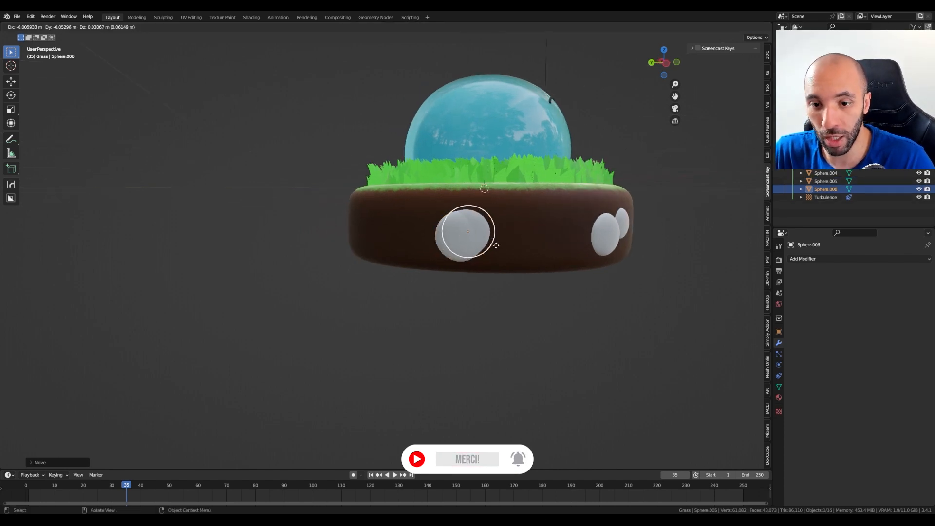
pyautogui.click(508, 240)
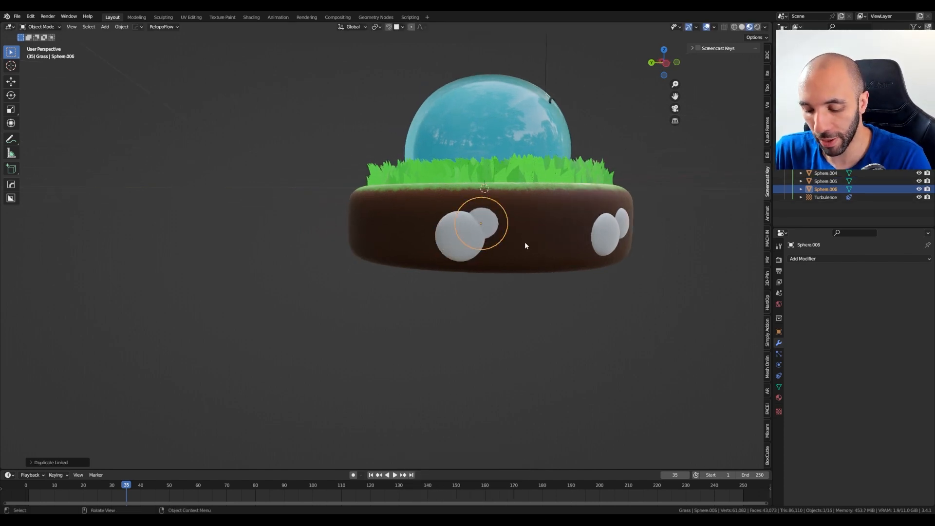
pyautogui.press('KP_7')
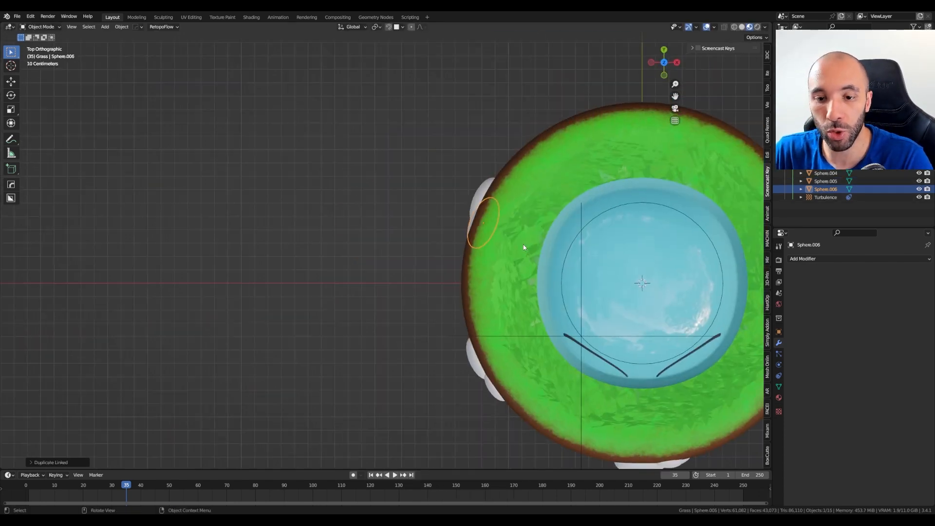
pyautogui.press('g')
pyautogui.click(561, 245)
# Shrink the new duplicate to about two thirds of its size and nudge it towards the large sphere's upper right.
pyautogui.moveTo(561, 245)
pyautogui.mouseDown(button='middle')
pyautogui.moveTo(502, 221)
pyautogui.moveTo(575, 232)
pyautogui.mouseUp(button='middle')
pyautogui.scroll(3, 556, 220)
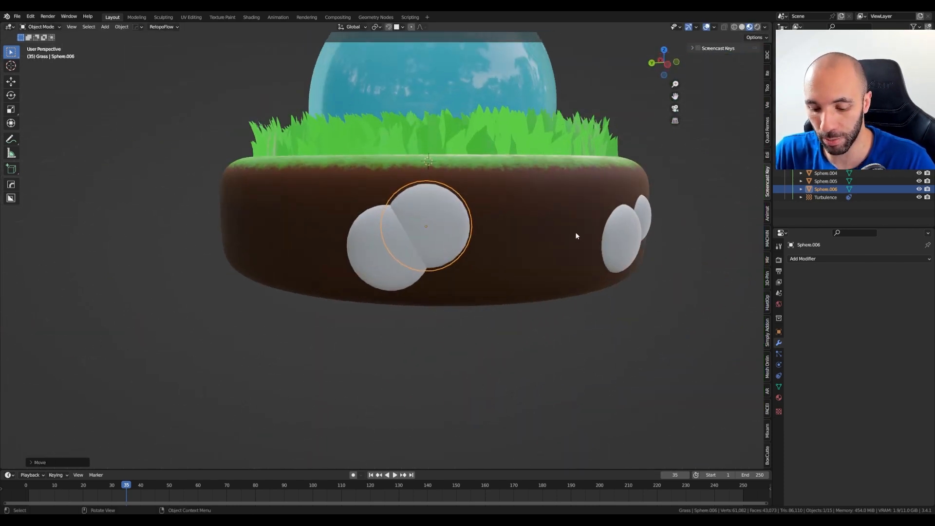
pyautogui.press('s')
pyautogui.click(523, 228)
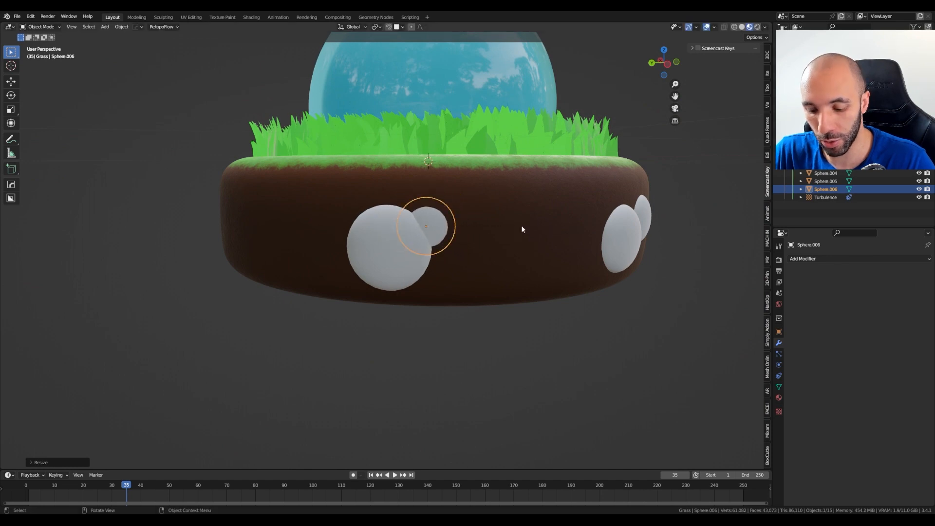
pyautogui.press('g')
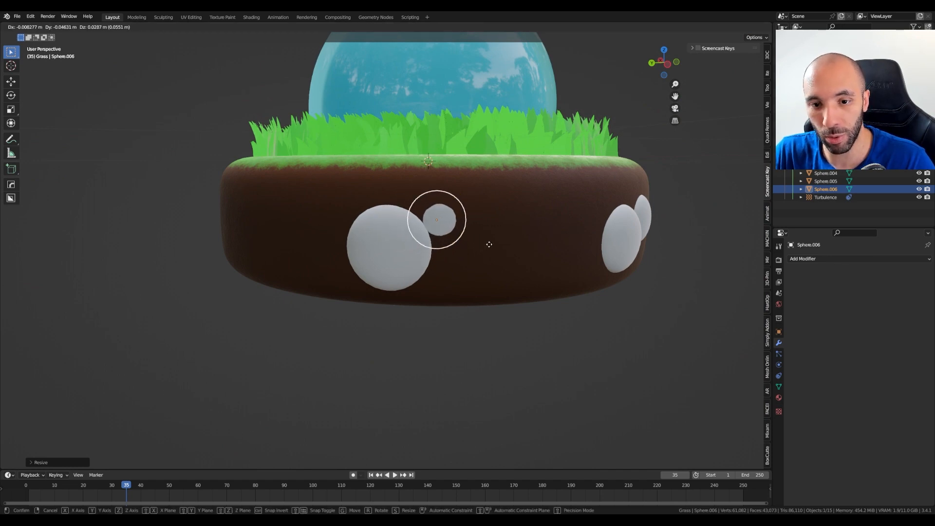
pyautogui.click(490, 244)
# Turn on Face Project snapping with Align Rotation to Target and move the small sphere onto the dirt surface beside the large one.
pyautogui.moveTo(489, 244); pyautogui.dragTo(492, 225, button='middle')
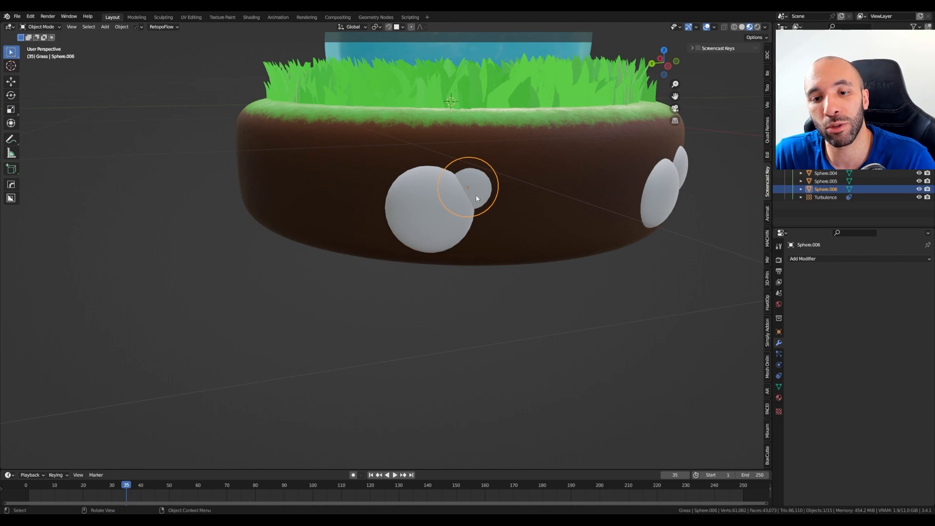
pyautogui.moveTo(476, 195); pyautogui.dragTo(428, 186, button='middle')
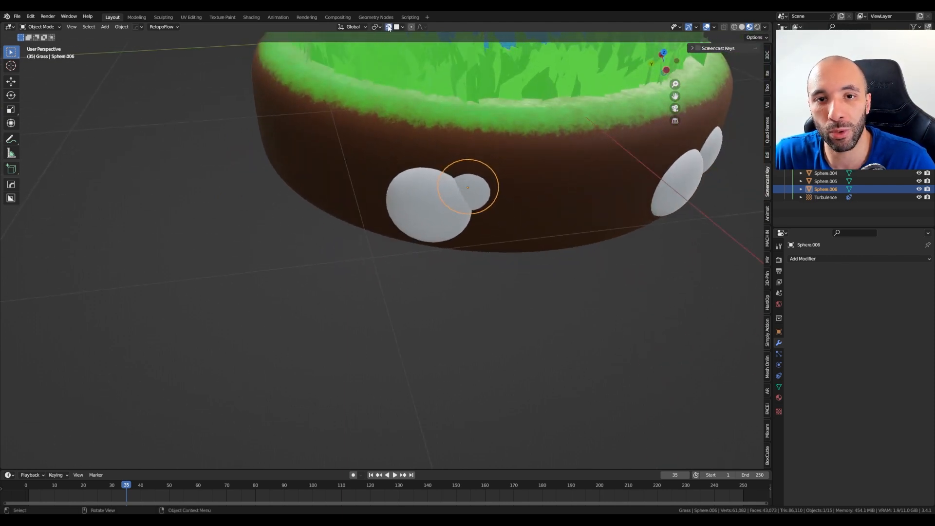
pyautogui.click(402, 27)
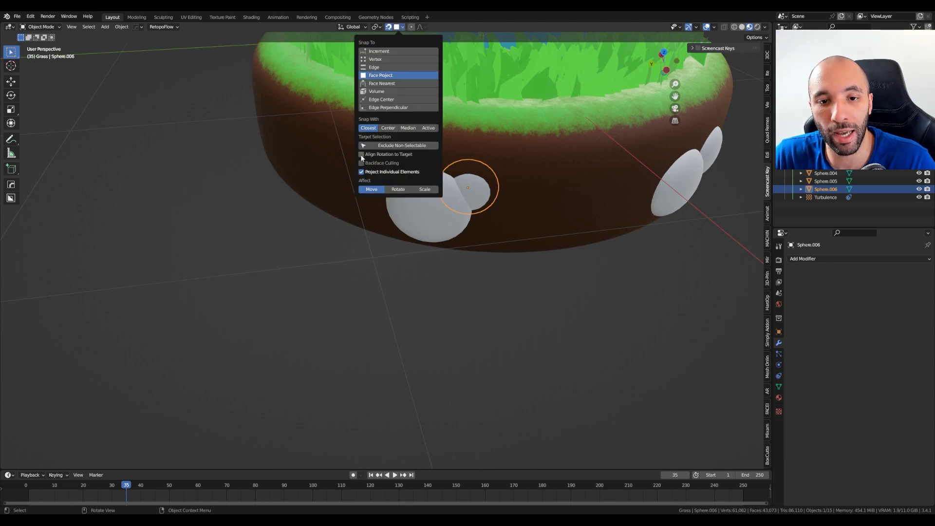
pyautogui.moveTo(491, 230); pyautogui.dragTo(482, 230, button='middle')
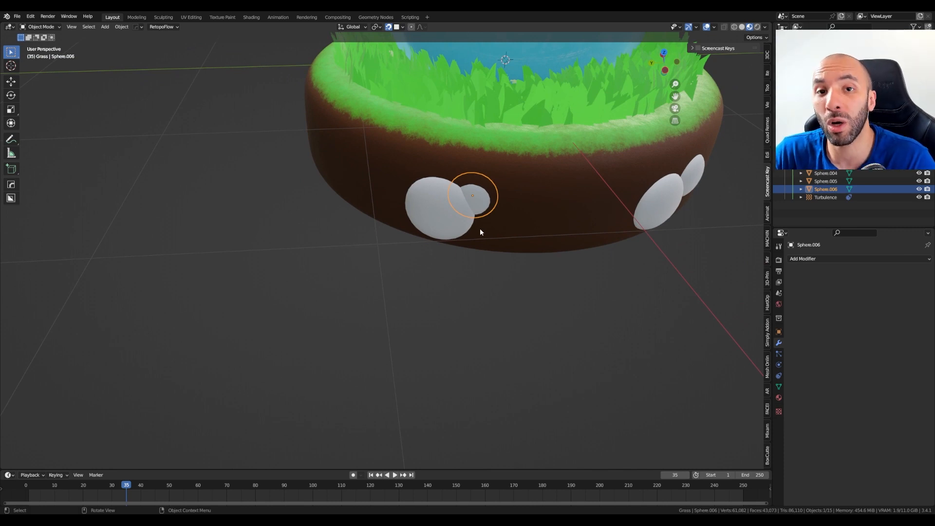
pyautogui.moveTo(480, 232); pyautogui.dragTo(486, 206, button='middle')
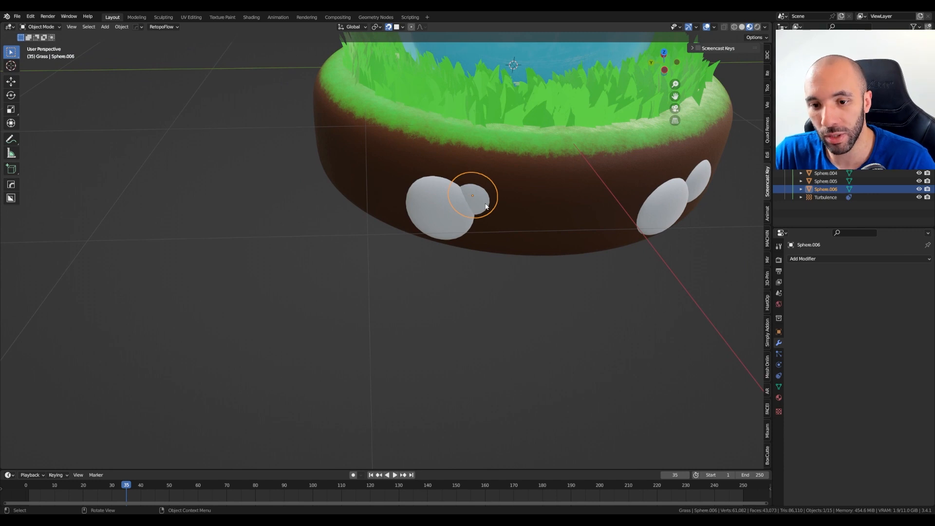
pyautogui.press('g')
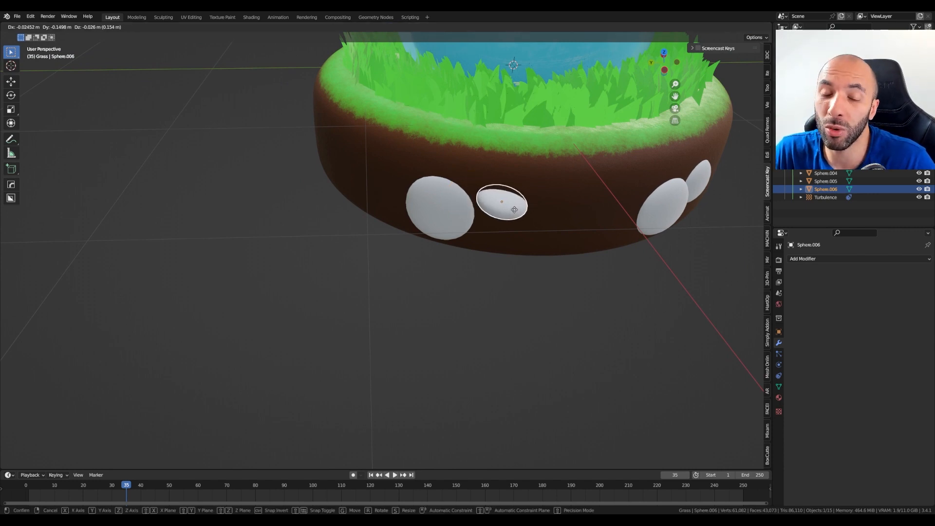
pyautogui.click(511, 208)
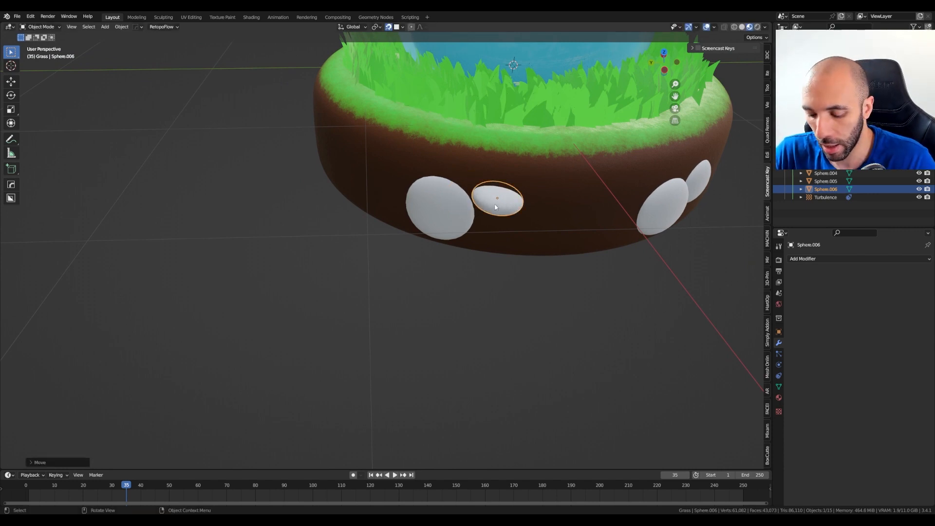
# Turn off snapping and trackball-rotate the small sphere so its flat side lies against the dirt.
pyautogui.click(388, 27)
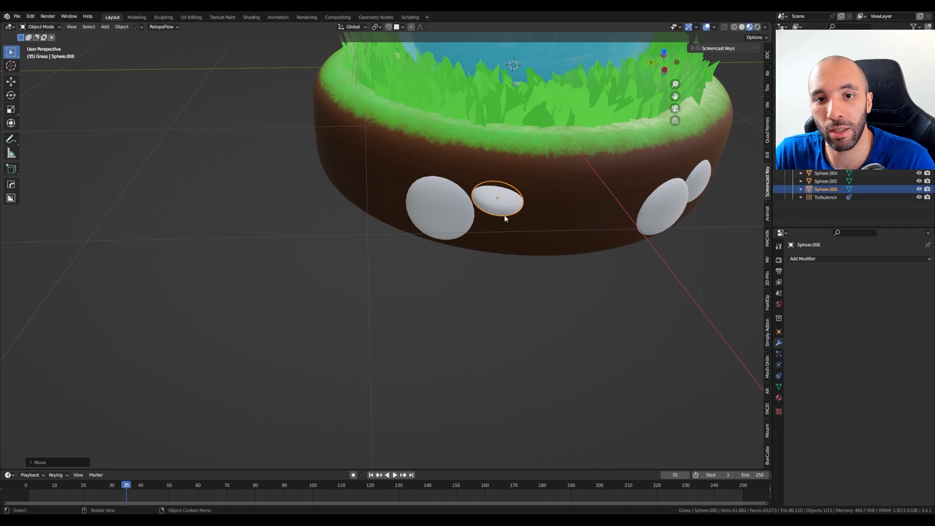
pyautogui.press('r')
pyautogui.press('r')
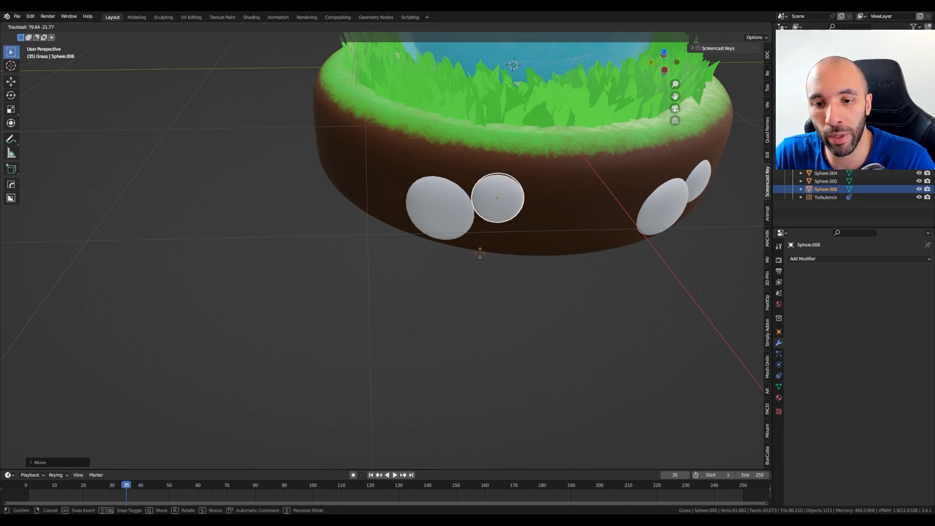
pyautogui.click(478, 256)
# Rotate the small sphere slightly to match the dirt side's slope and push it partly into the surface.
pyautogui.moveTo(687, 249); pyautogui.dragTo(533, 216, button='middle')
pyautogui.press('r')
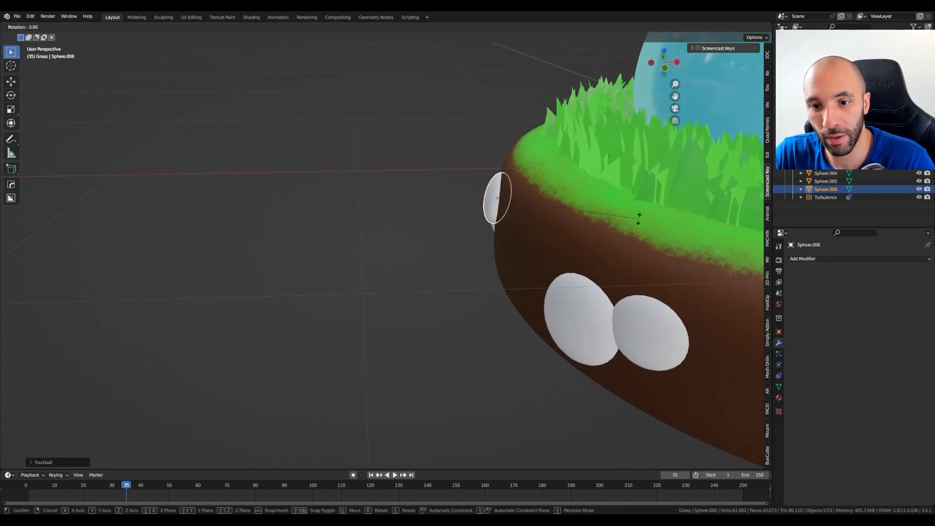
pyautogui.click(630, 213)
pyautogui.press('g')
pyautogui.click(545, 218)
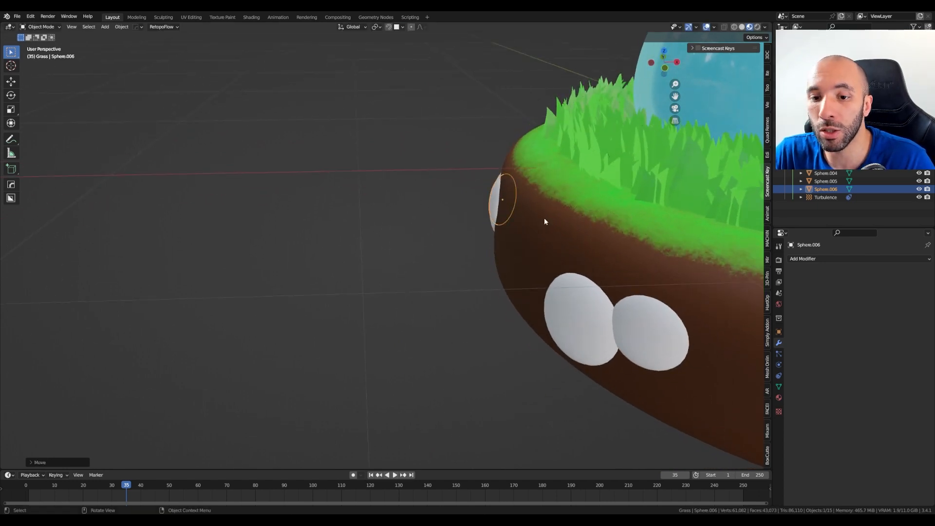
# Shrink the small stone to about three quarters of its size and place it against the large stone's upper right edge.
pyautogui.moveTo(544, 218); pyautogui.dragTo(565, 214, button='middle')
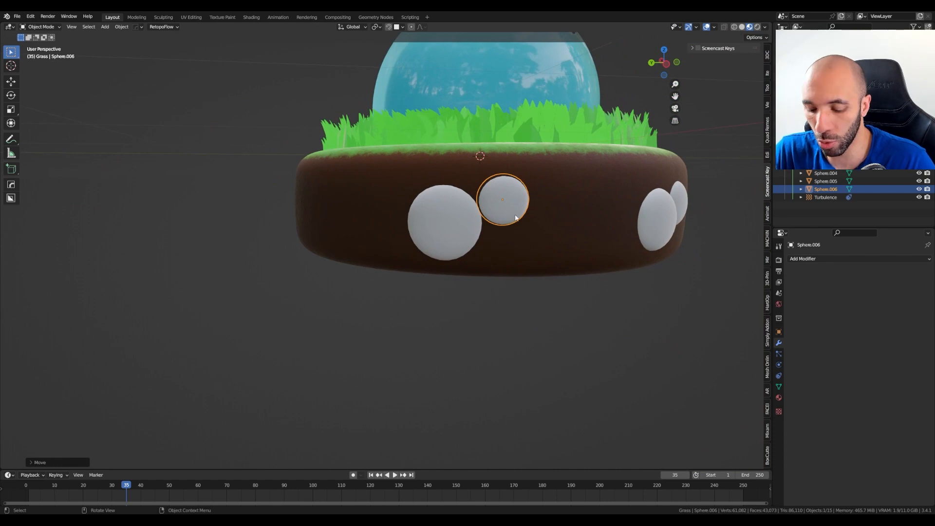
pyautogui.press('KP_3')
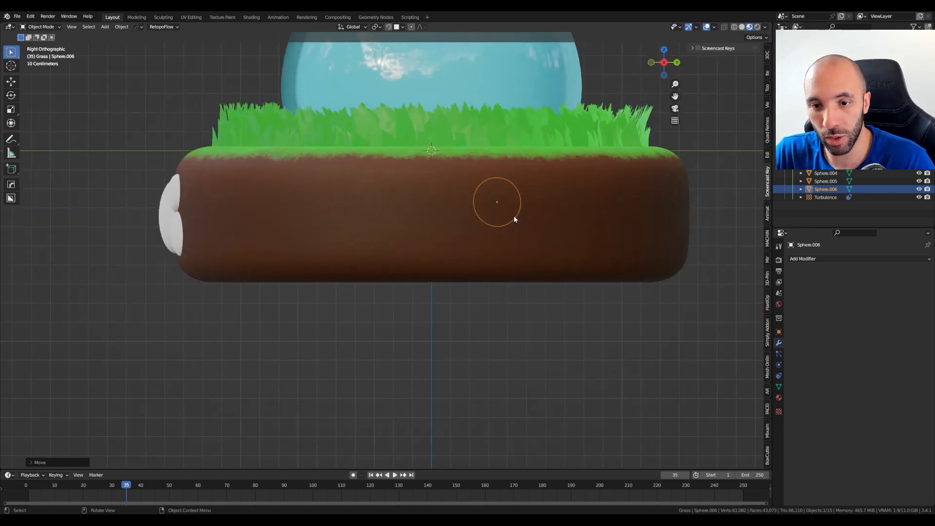
pyautogui.scroll(-3, 514, 219)
pyautogui.press('ctrl+KP_3')
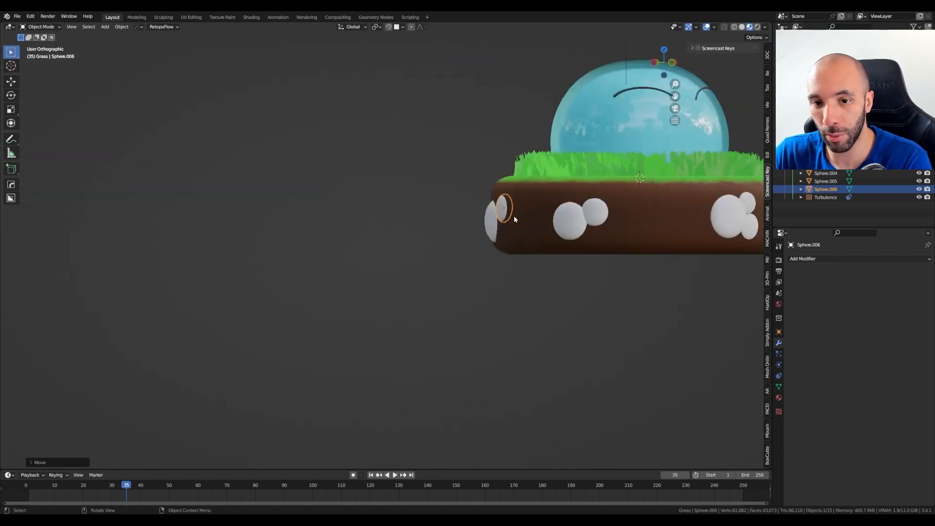
pyautogui.scroll(4, 511, 216)
pyautogui.press('g')
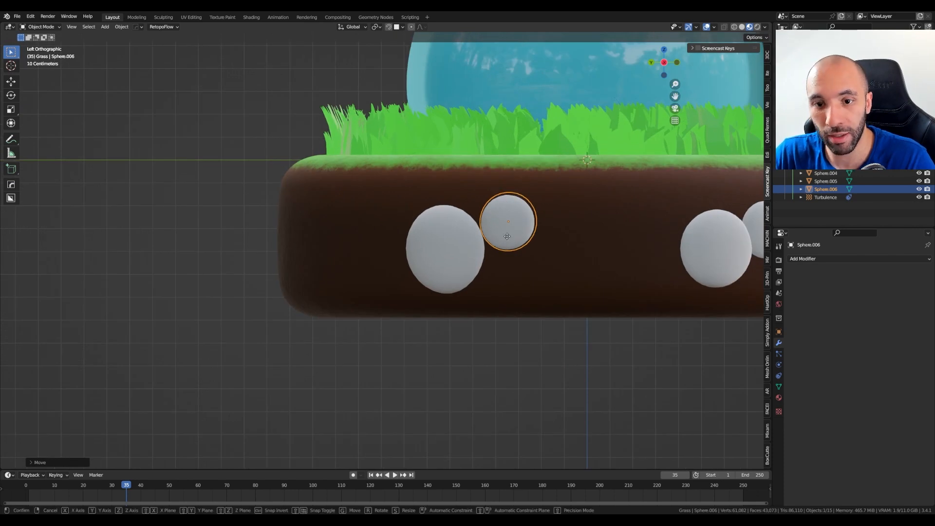
pyautogui.click(502, 251)
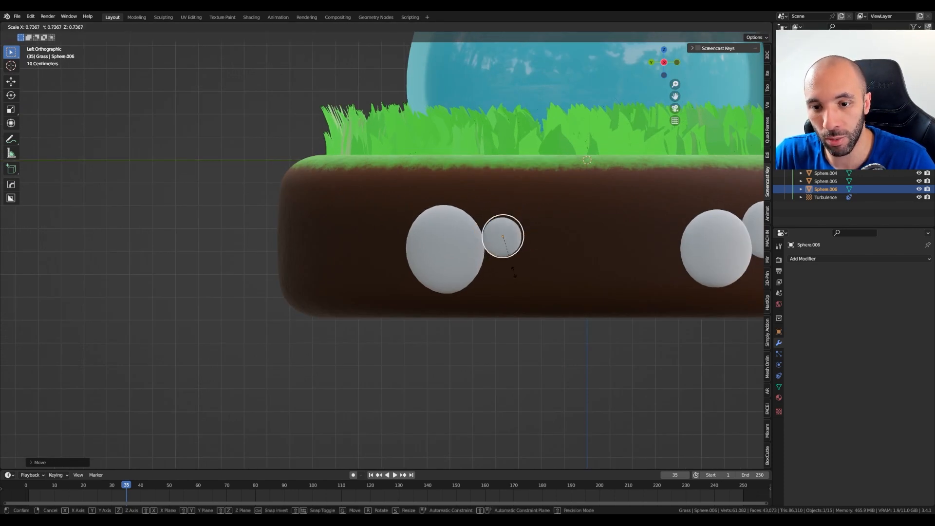
pyautogui.click(517, 273)
pyautogui.press('g')
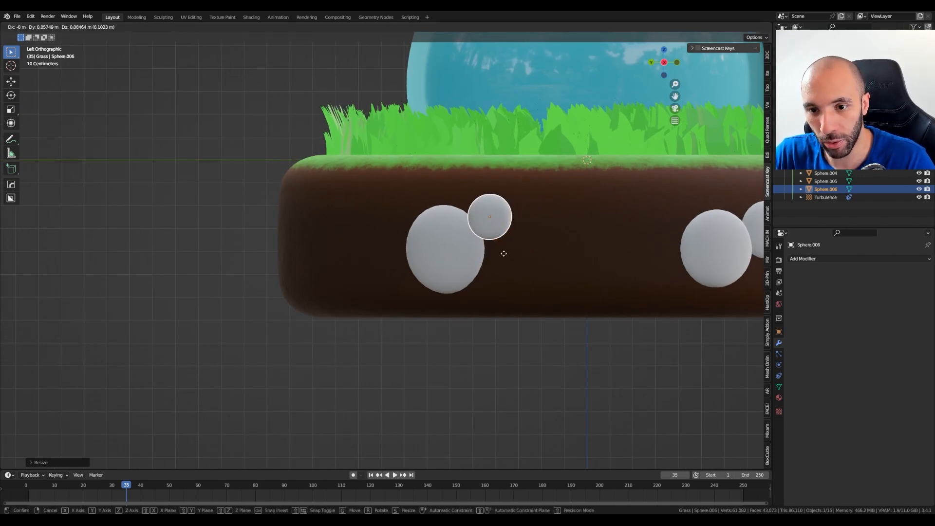
pyautogui.click(504, 257)
# Make a linked duplicate of the small stone, place it at the large stone's lower right and enlarge it.
pyautogui.hotkey('shift', 'd')
pyautogui.click(517, 298)
pyautogui.hotkey('alt', 'd')
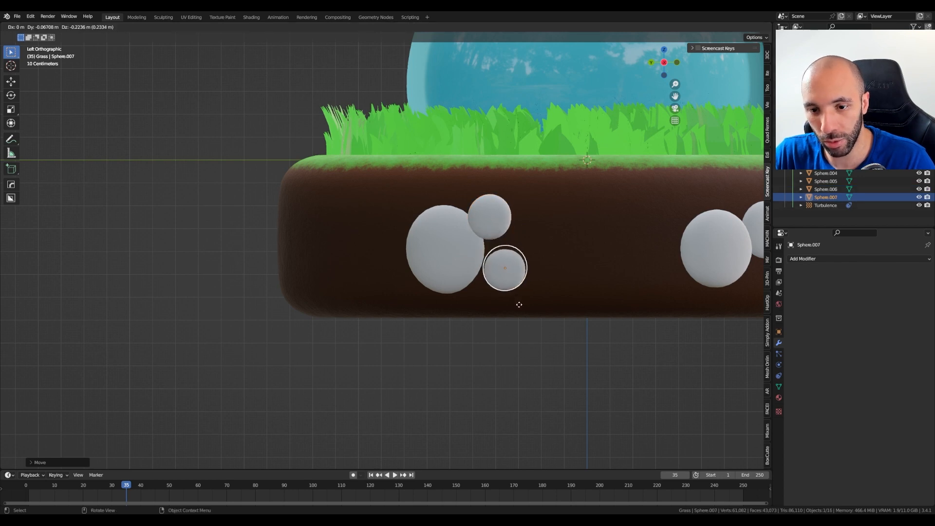
pyautogui.click(529, 306)
pyautogui.press('s')
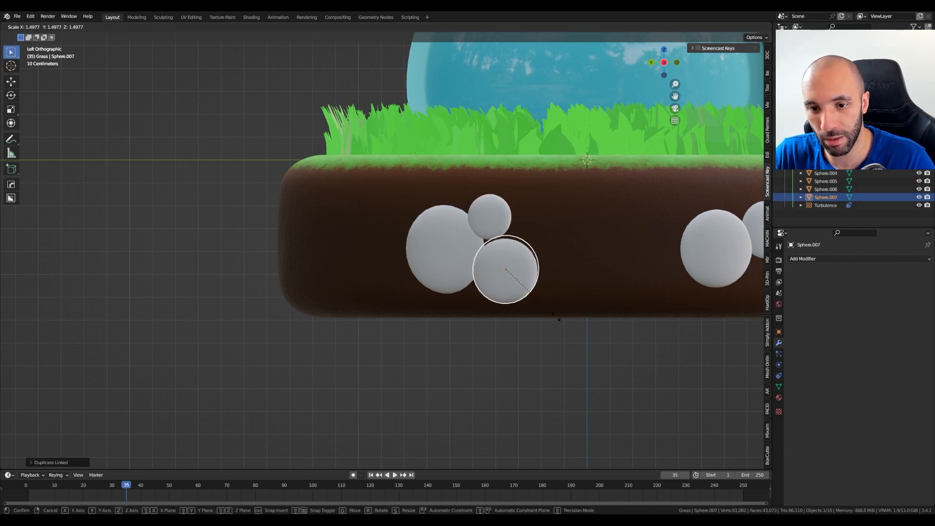
pyautogui.click(524, 293)
# Reposition the enlarged stone from the top view so it sits partly embedded in the dirt rim, and deselect it.
pyautogui.moveTo(524, 292); pyautogui.dragTo(490, 349, button='middle')
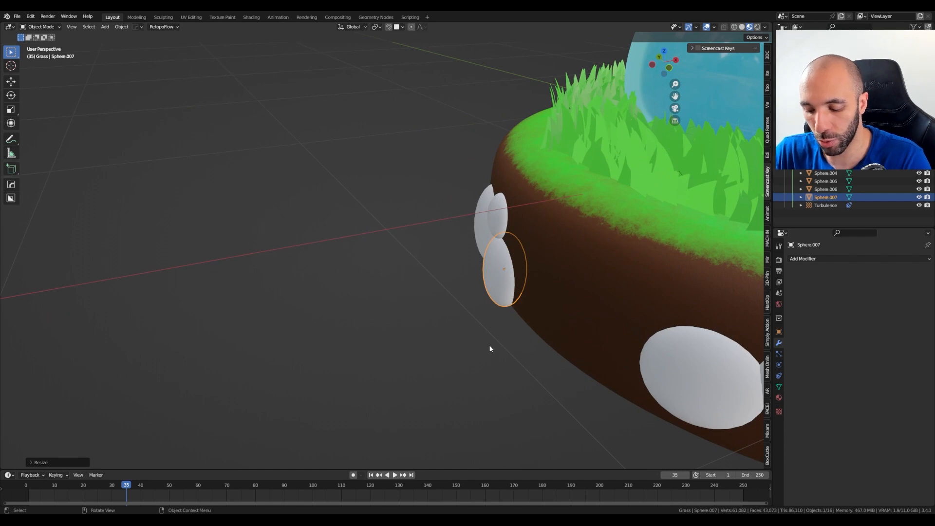
pyautogui.press('KP_7')
pyautogui.press('g')
pyautogui.click(507, 350)
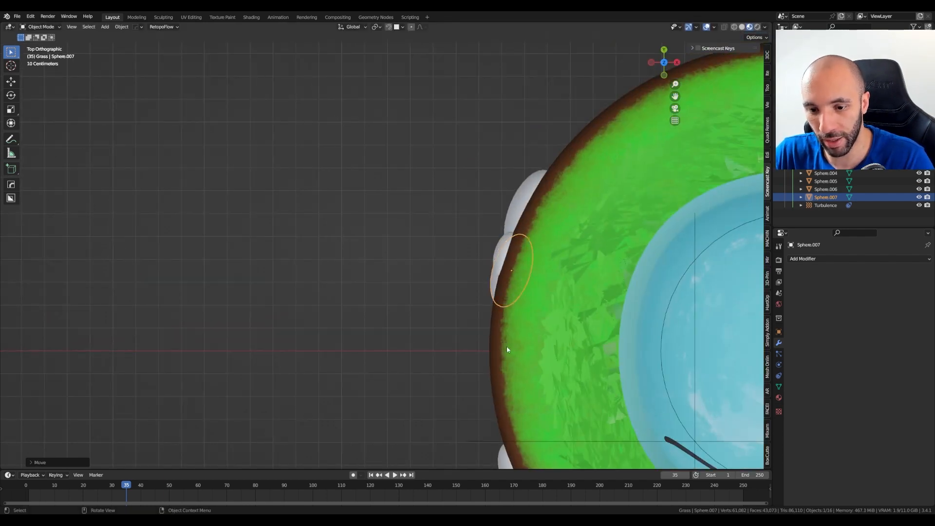
pyautogui.click(405, 253)
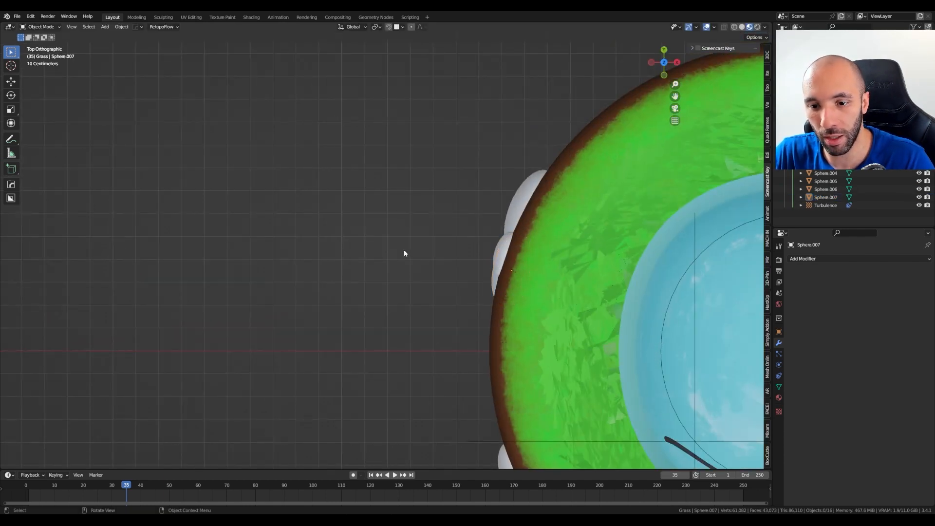
# Select the three stones of this cluster and raise them about 0.03 m along the global Z axis.
pyautogui.moveTo(405, 253); pyautogui.dragTo(582, 323, button='middle')
pyautogui.click(581, 321)
pyautogui.keyDown('shift'); pyautogui.click(542, 308); pyautogui.keyUp('shift')
pyautogui.keyDown('shift'); pyautogui.click(569, 274); pyautogui.keyUp('shift')
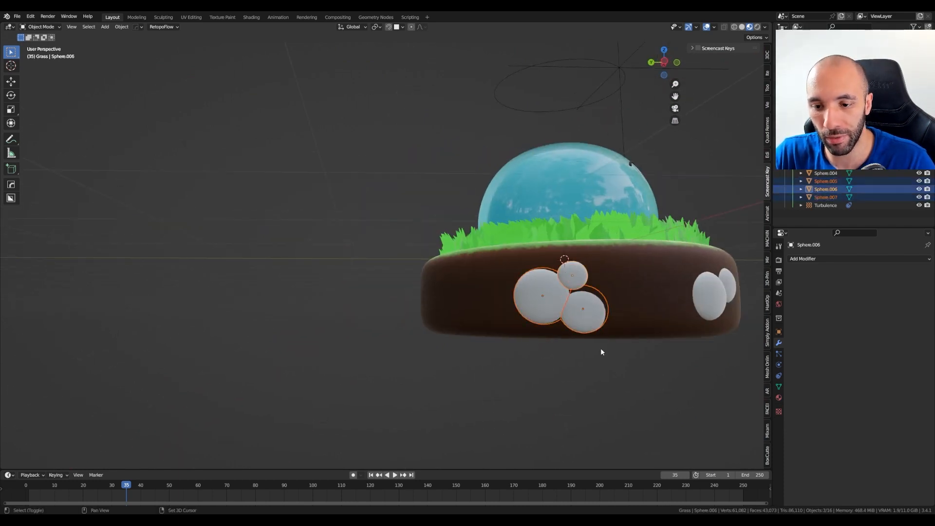
pyautogui.press('g')
pyautogui.press('z')
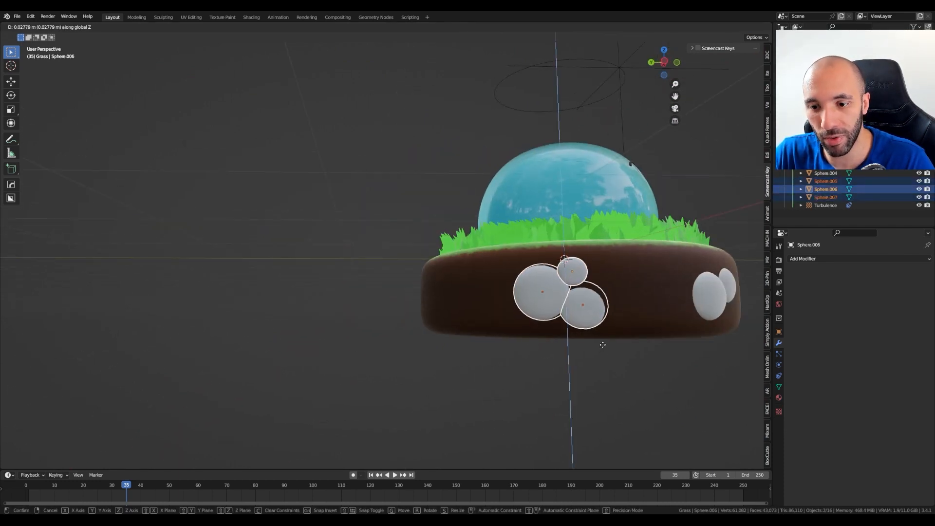
pyautogui.click(603, 342)
# Make a linked duplicate of one cluster stone and place it on the back edge of the base in top view.
pyautogui.scroll(-2, 582, 345)
pyautogui.moveTo(581, 345); pyautogui.dragTo(449, 342, button='middle')
pyautogui.click(550, 315)
pyautogui.press('KP_7')
pyautogui.hotkey('shift', 'd')
pyautogui.click(568, 261)
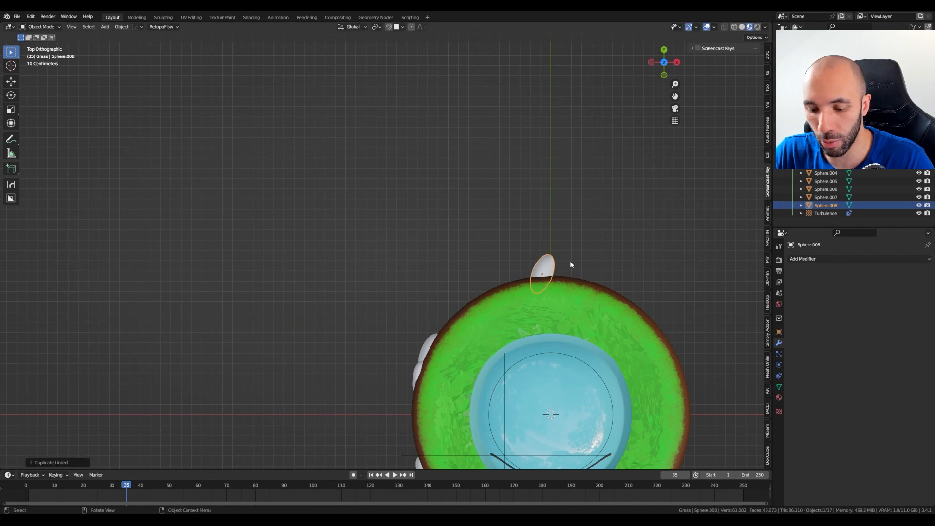
# Rotate and shift the back stone so it follows the rim's curve and sits partly inside the dirt.
pyautogui.press('r')
pyautogui.click(575, 314)
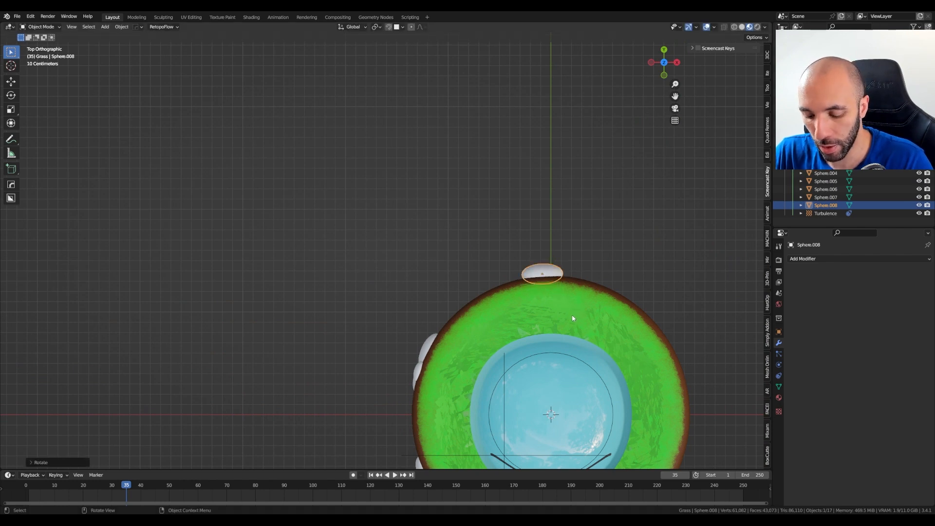
pyautogui.press('g')
pyautogui.click(550, 322)
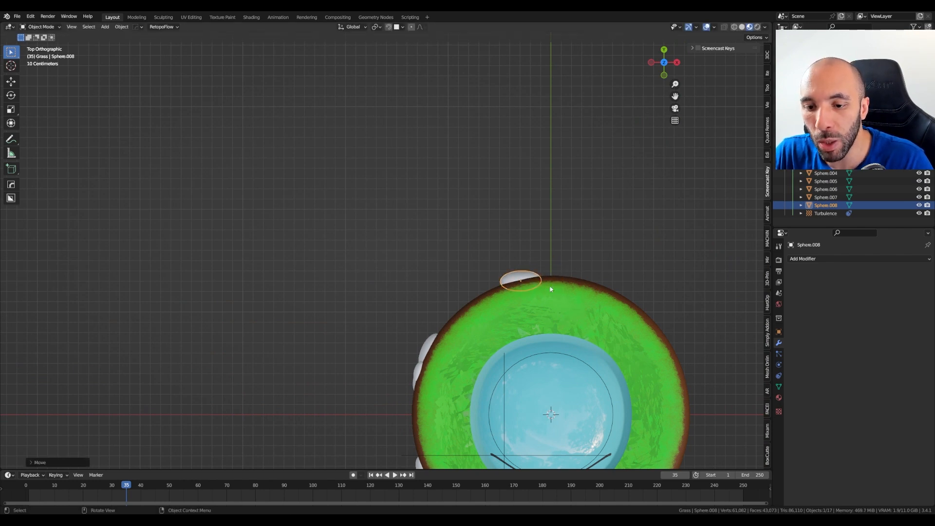
pyautogui.press('r')
pyautogui.click(571, 302)
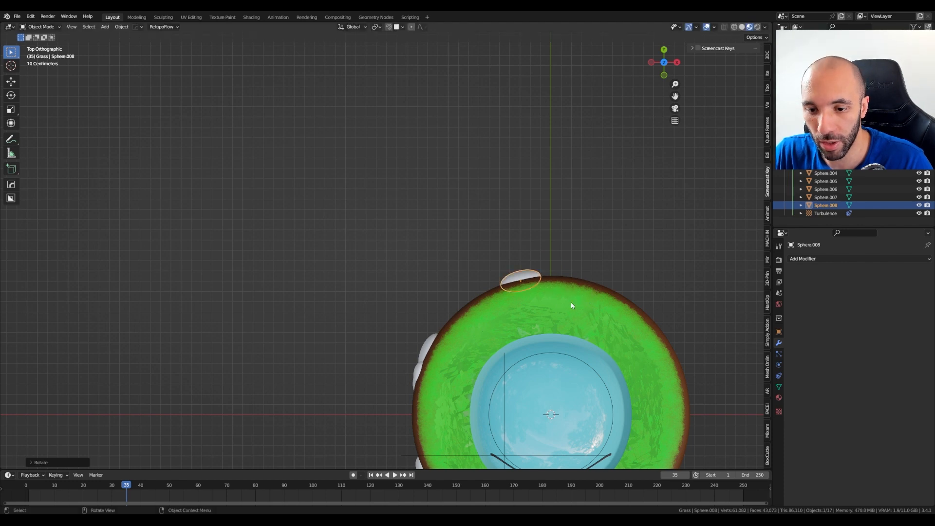
# Make a linked duplicate of the back stone, place it at its upper left and shrink it to less than half its size.
pyautogui.moveTo(571, 302); pyautogui.dragTo(496, 273, button='middle')
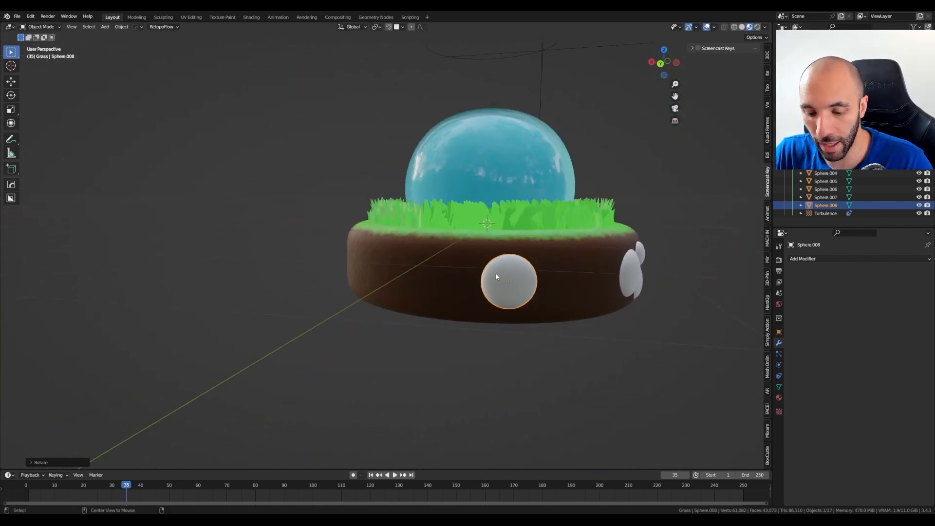
pyautogui.hotkey('shift', 'd')
pyautogui.click(458, 259)
pyautogui.press('s')
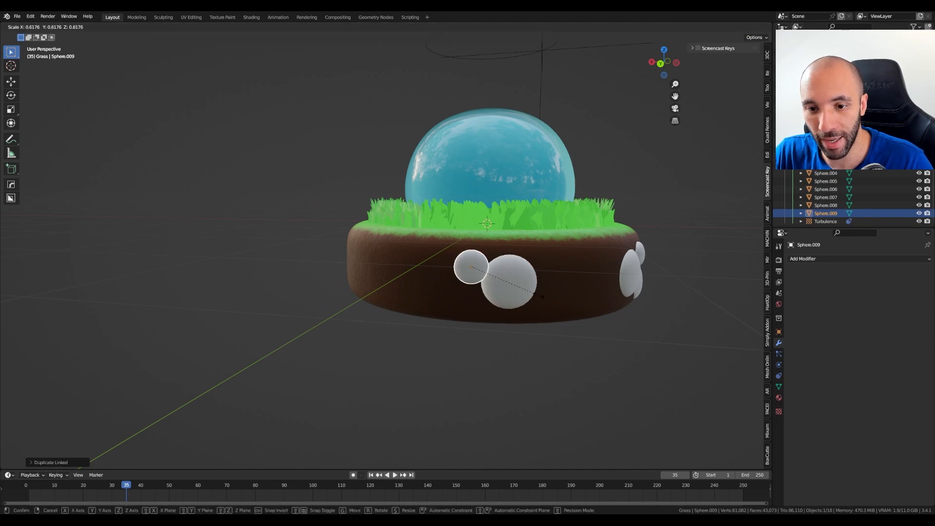
pyautogui.click(516, 290)
# Rotate the tiny stone about 13° in top view and push it into the dirt rim.
pyautogui.press('KP_7')
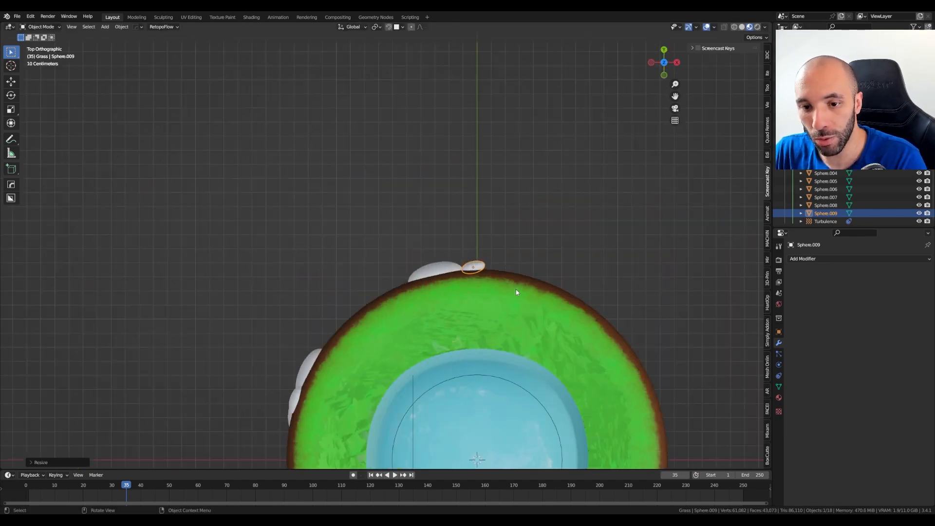
pyautogui.press('r')
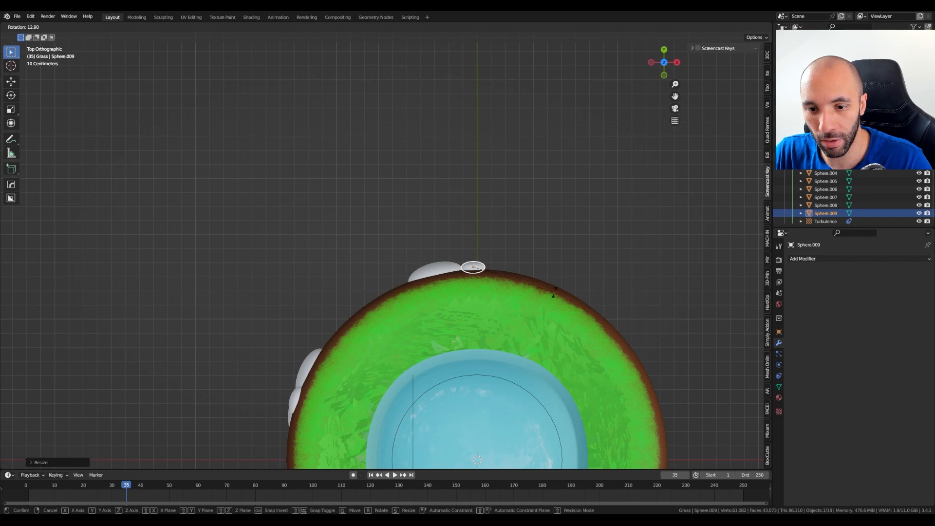
pyautogui.click(554, 291)
pyautogui.press('g')
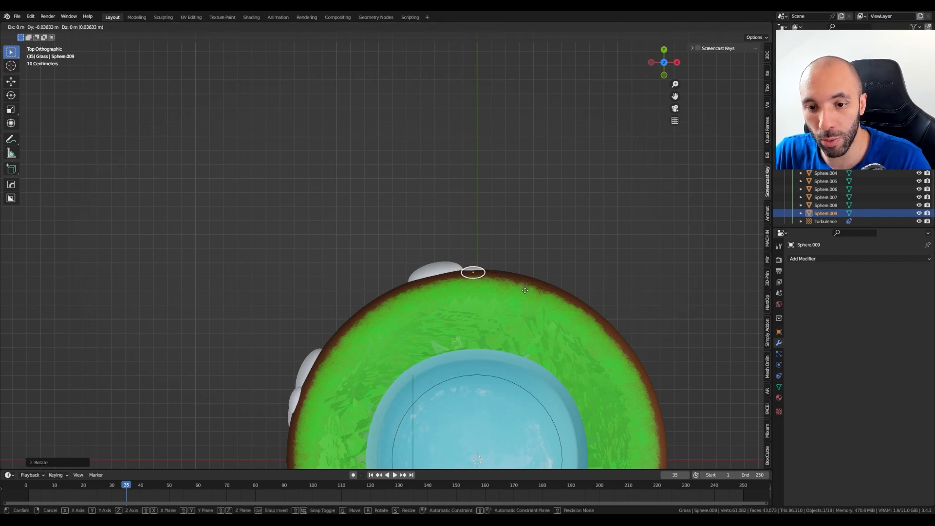
pyautogui.click(526, 291)
# Make a linked duplicate of the large back stone, place it below the tiny stone and shrink it to about four fifths.
pyautogui.moveTo(621, 329); pyautogui.dragTo(411, 246, button='middle')
pyautogui.click(506, 307)
pyautogui.moveTo(492, 330); pyautogui.dragTo(581, 313, button='middle')
pyautogui.press('ctrl+KP_1')
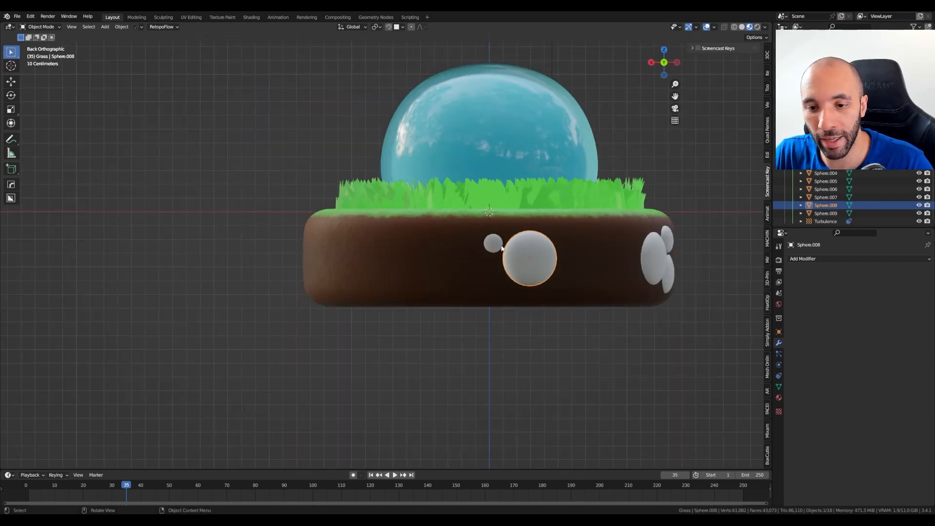
pyautogui.hotkey('alt', 'd')
pyautogui.click(483, 286)
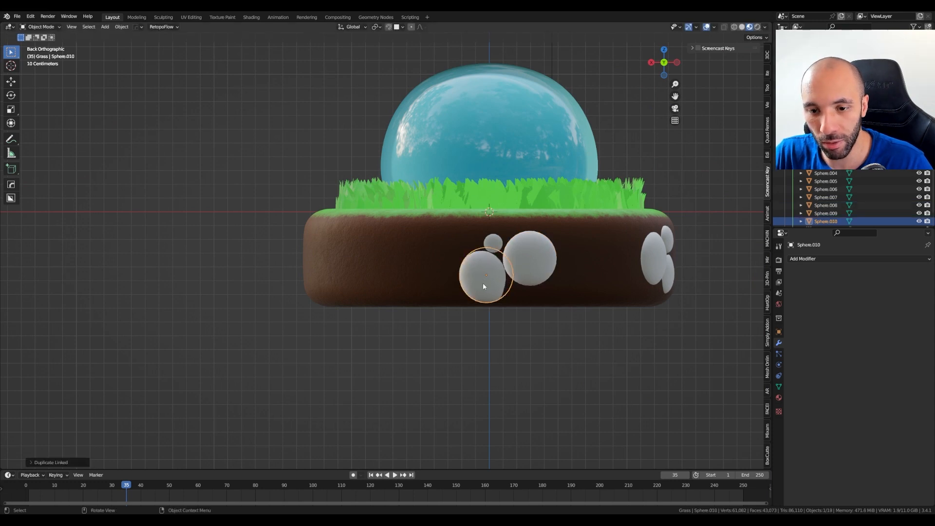
pyautogui.press('s')
pyautogui.click(578, 308)
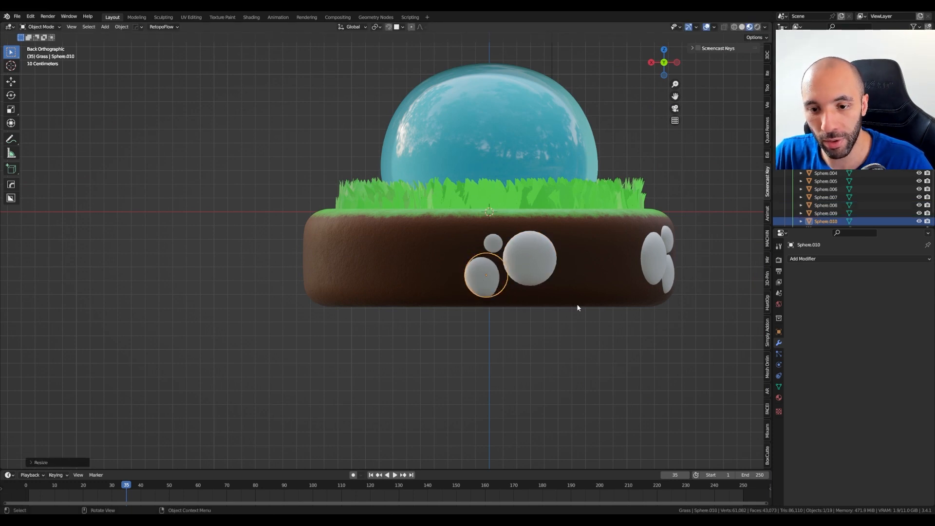
# Rotate the new stone in top view to match the rim and move it outward about 0.05 m from the dirt.
pyautogui.press('KP_7')
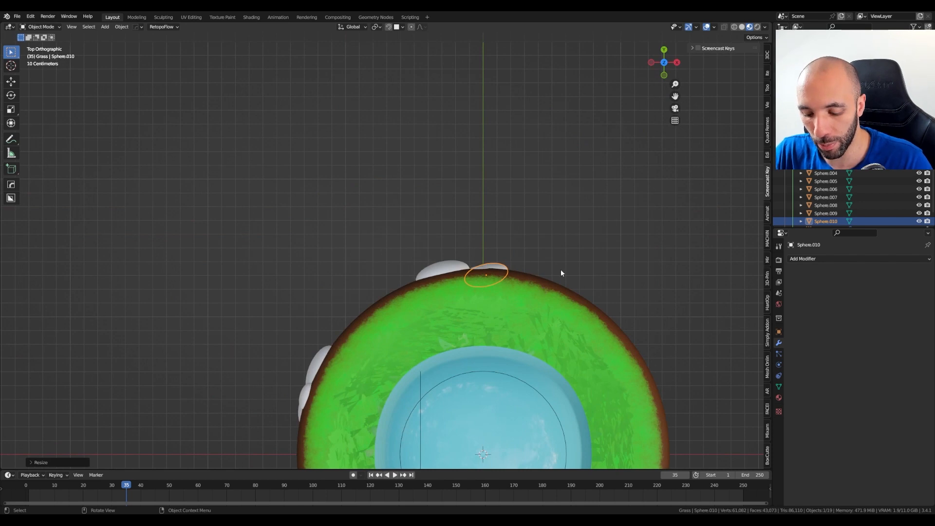
pyautogui.press('r')
pyautogui.click(572, 301)
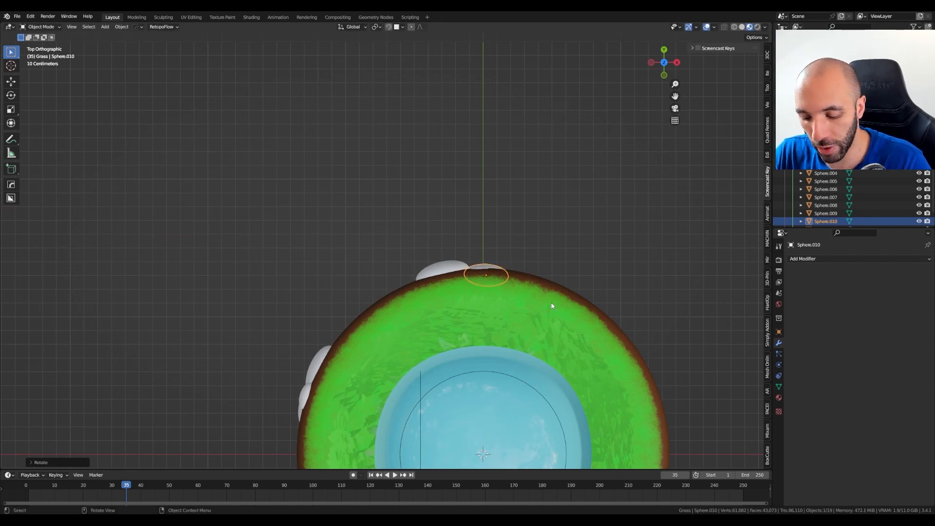
pyautogui.press('g')
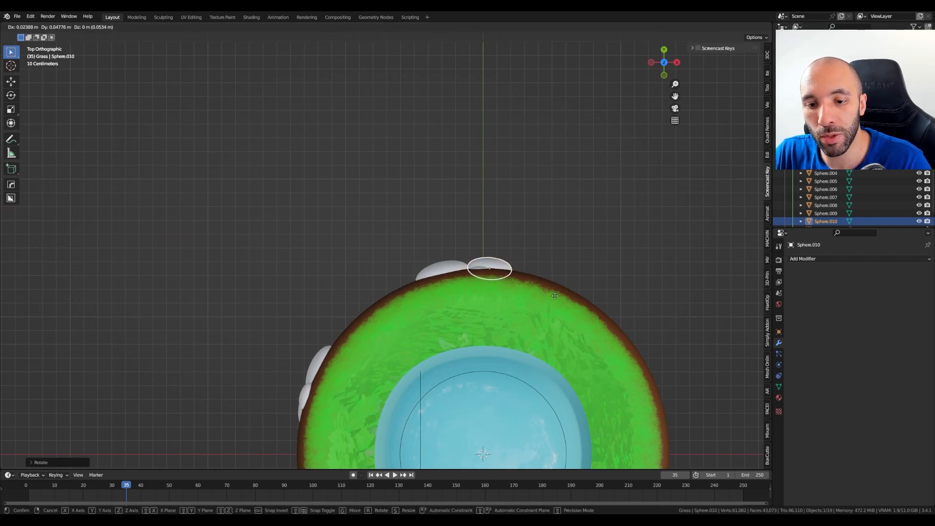
pyautogui.click(555, 296)
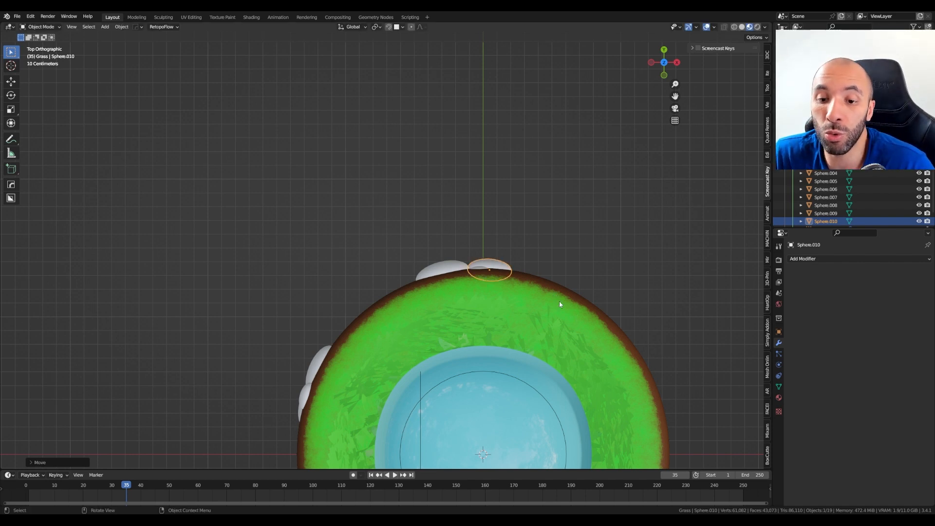
# Move the tiny stone down into the gap between the two larger back stones.
pyautogui.scroll(-1, 559, 301)
pyautogui.moveTo(596, 313); pyautogui.dragTo(479, 274, button='middle')
pyautogui.click(500, 253)
pyautogui.scroll(2, 501, 254)
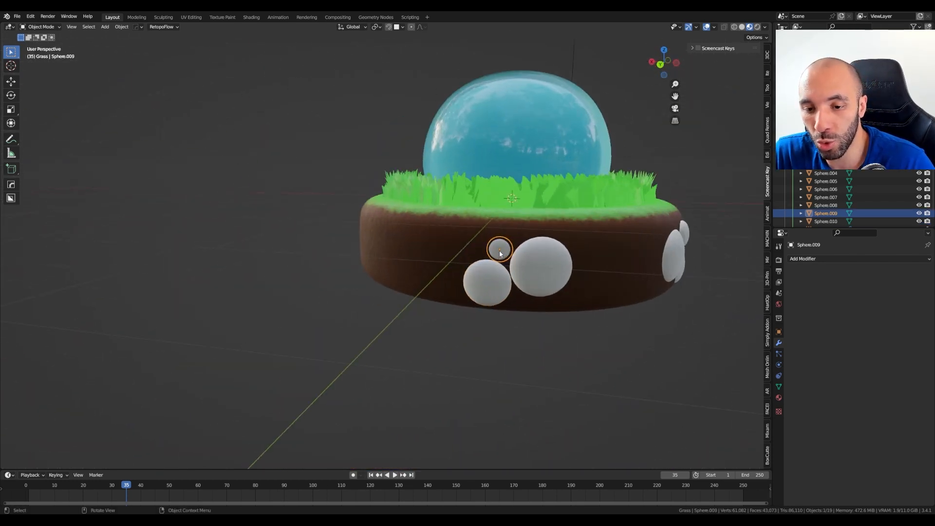
pyautogui.press('KP_1')
pyautogui.press('ctrl+KP_1')
pyautogui.scroll(2, 494, 252)
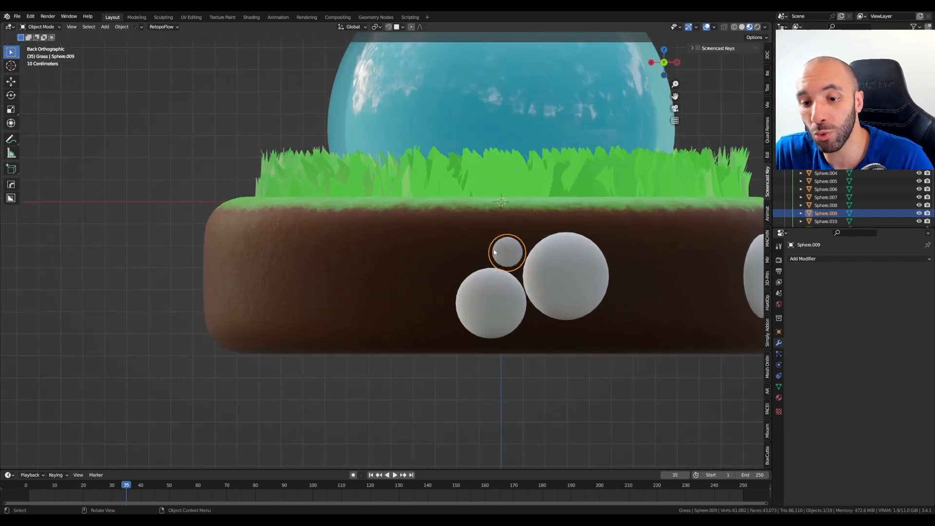
pyautogui.press('g')
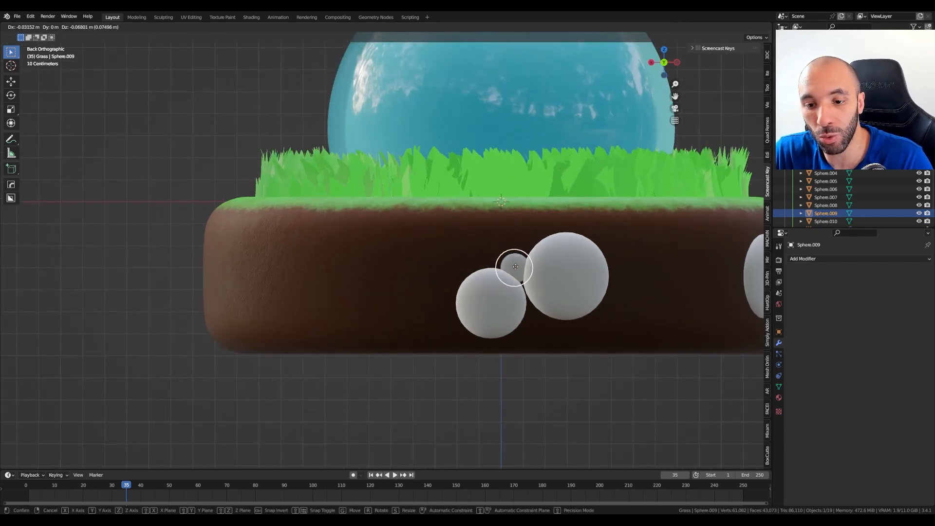
pyautogui.click(517, 271)
# Move the medium back stone sideways until it touches the large stone.
pyautogui.click(508, 311)
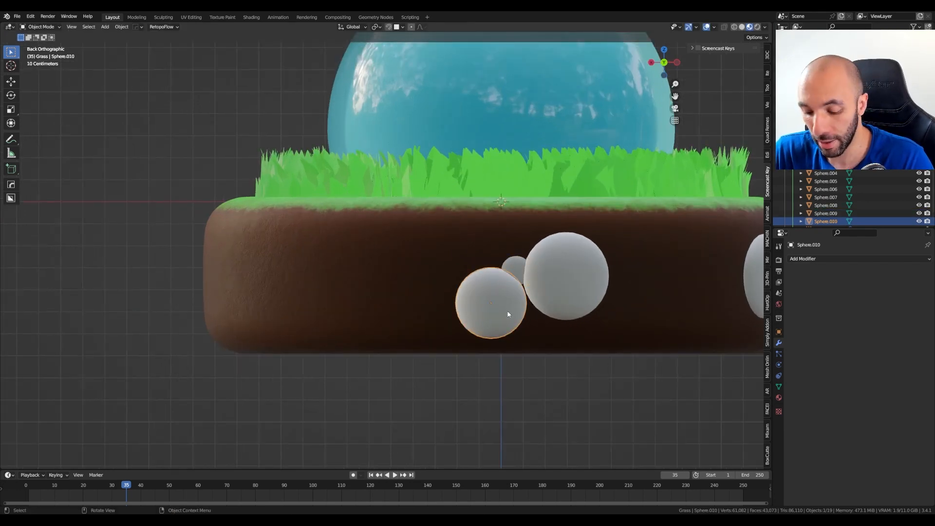
pyautogui.press('g')
pyautogui.click(518, 313)
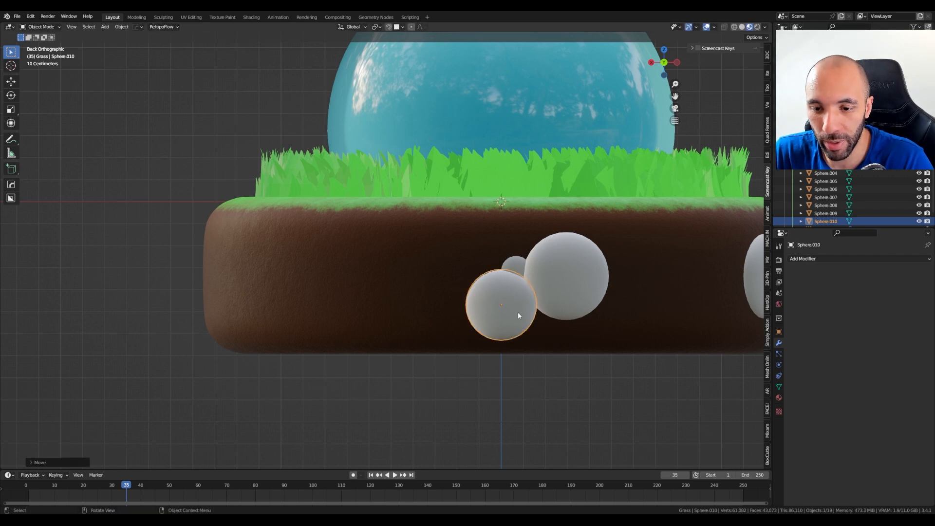
pyautogui.moveTo(507, 420); pyautogui.dragTo(530, 333, button='middle')
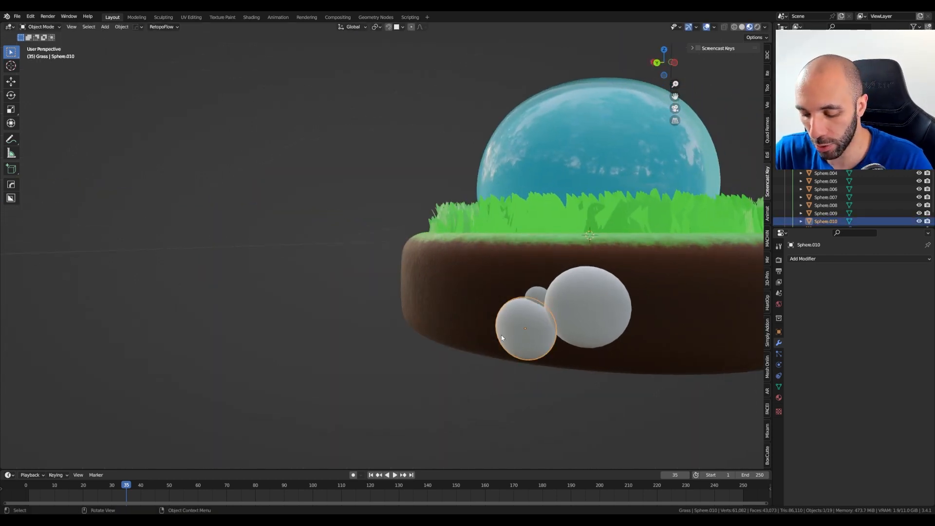
# Make a linked duplicate of the lower back stone in back view, place it above the cluster and shrink it to about a fifth.
pyautogui.press('ctrl+KP_1')
pyautogui.hotkey('alt', 'd')
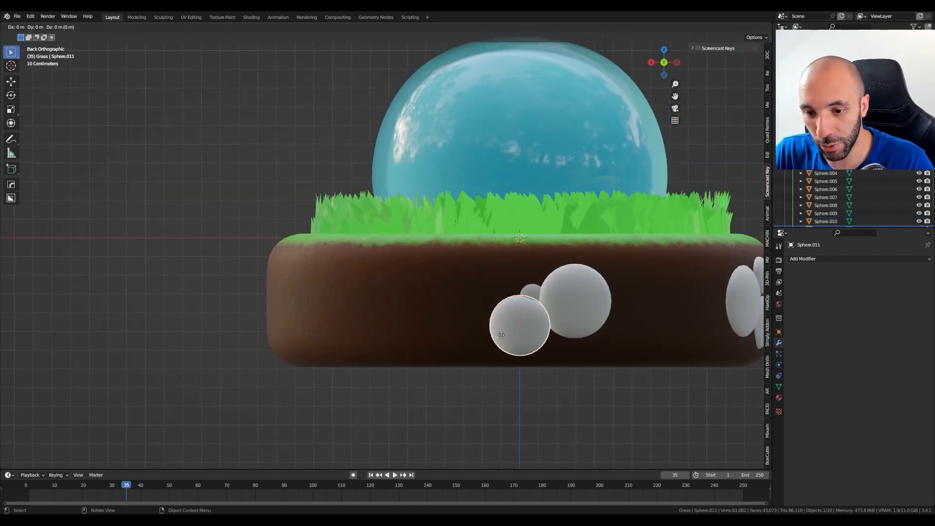
pyautogui.click(498, 293)
pyautogui.press('s')
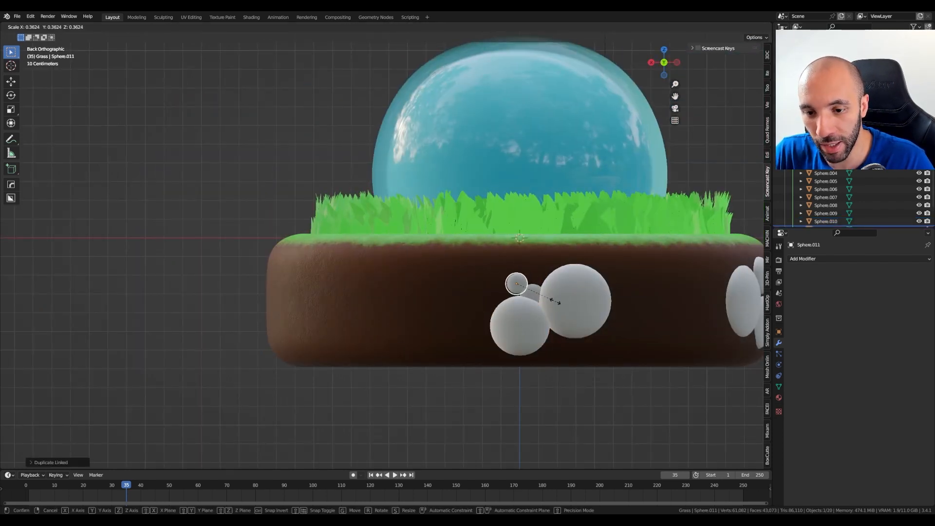
pyautogui.click(535, 297)
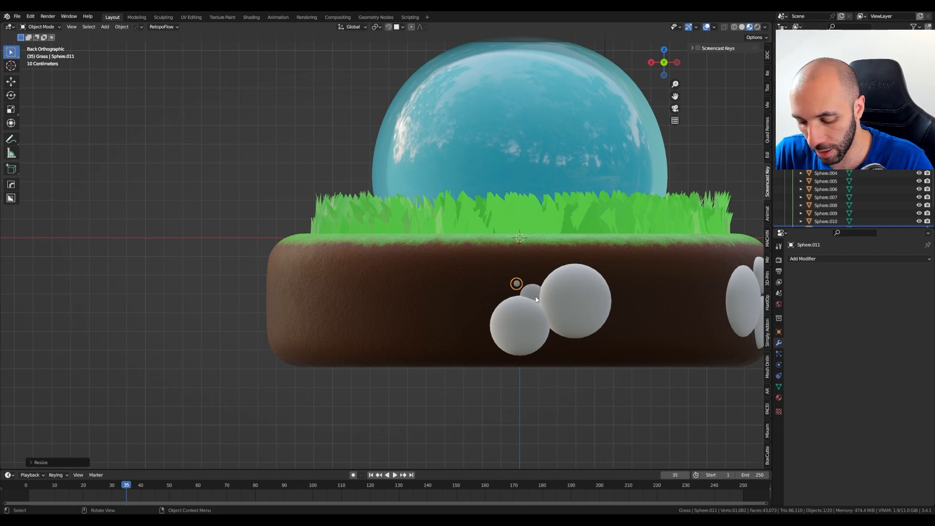
# Move the new pebble down about 0.04 m, beside the small stone in the back cluster, and deselect it.
pyautogui.press('g')
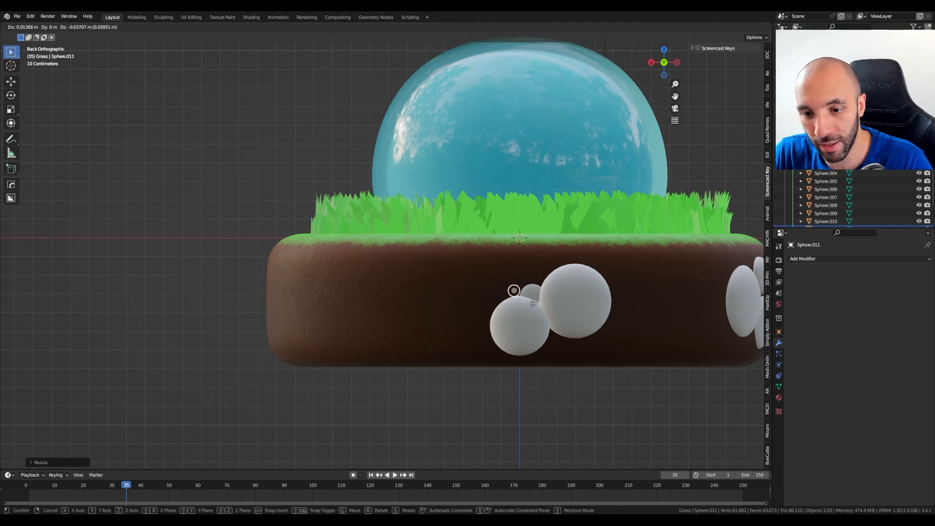
pyautogui.click(533, 304)
pyautogui.click(571, 429)
pyautogui.scroll(-1, 502, 377)
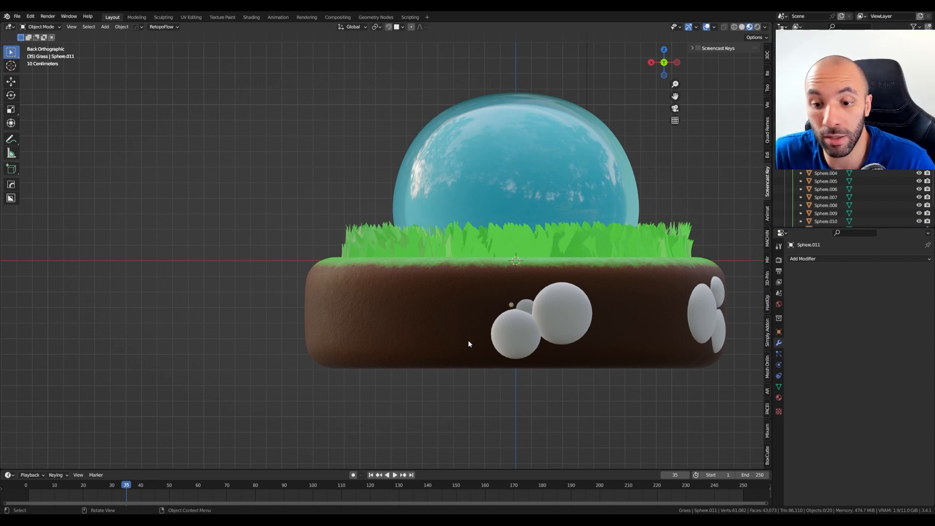
# Make a linked duplicate of the large front stone, place it on the front-right rim in top view and rotate it to follow the curve.
pyautogui.scroll(-2, 458, 347)
pyautogui.moveTo(448, 349); pyautogui.dragTo(394, 343, button='middle')
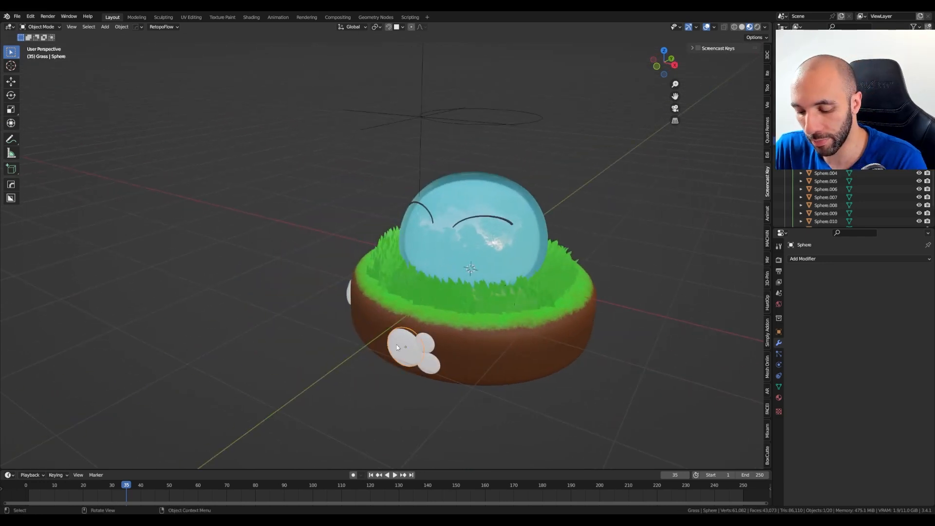
pyautogui.press('KP_7')
pyautogui.keyDown('shift'); pyautogui.moveTo(487, 327); pyautogui.dragTo(455, 381, button='middle'); pyautogui.keyUp('shift')
pyautogui.hotkey('alt', 'd')
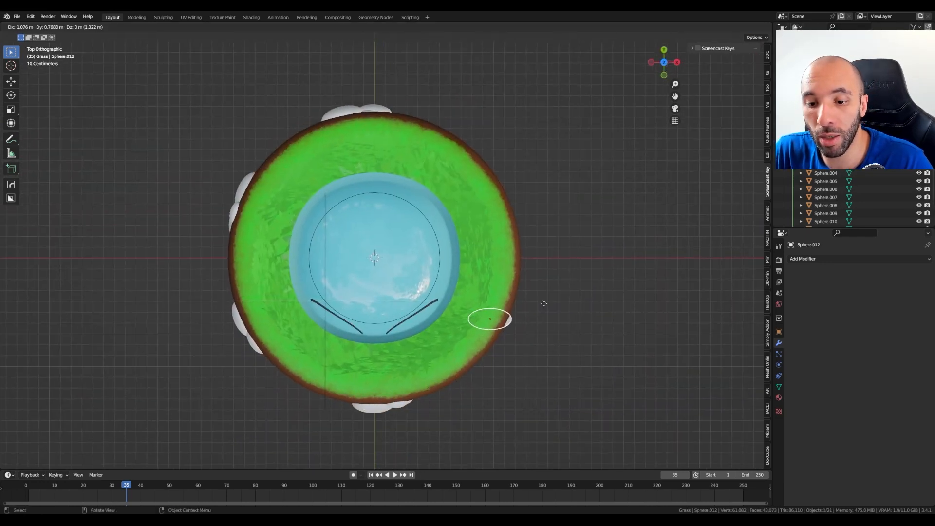
pyautogui.click(553, 318)
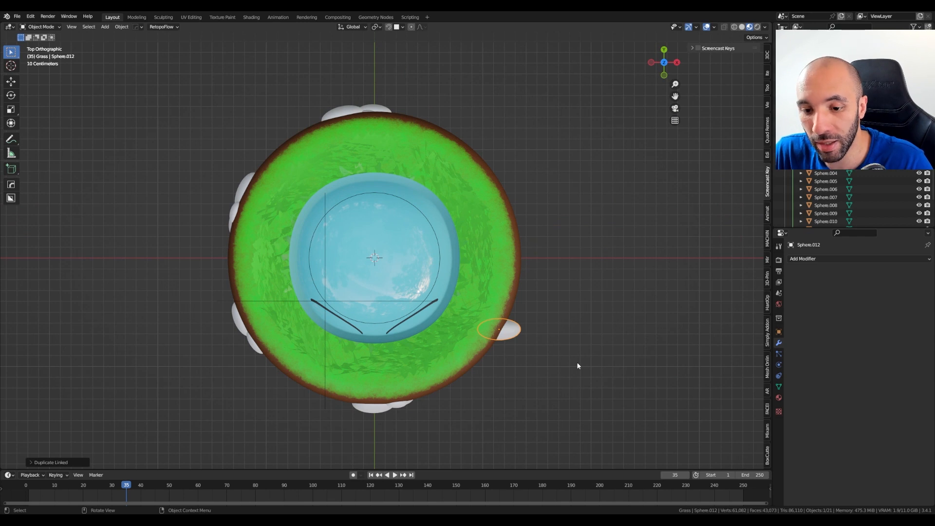
pyautogui.press('r')
pyautogui.click(571, 271)
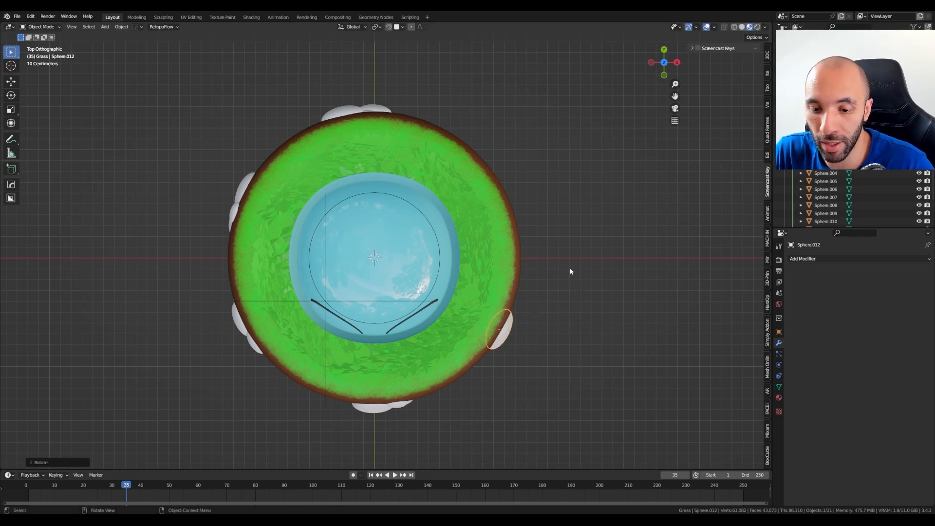
# Stretch the front-right stone along global Y into an oval and sink it slightly inward into the dirt rim.
pyautogui.moveTo(568, 276); pyautogui.dragTo(498, 212, button='middle')
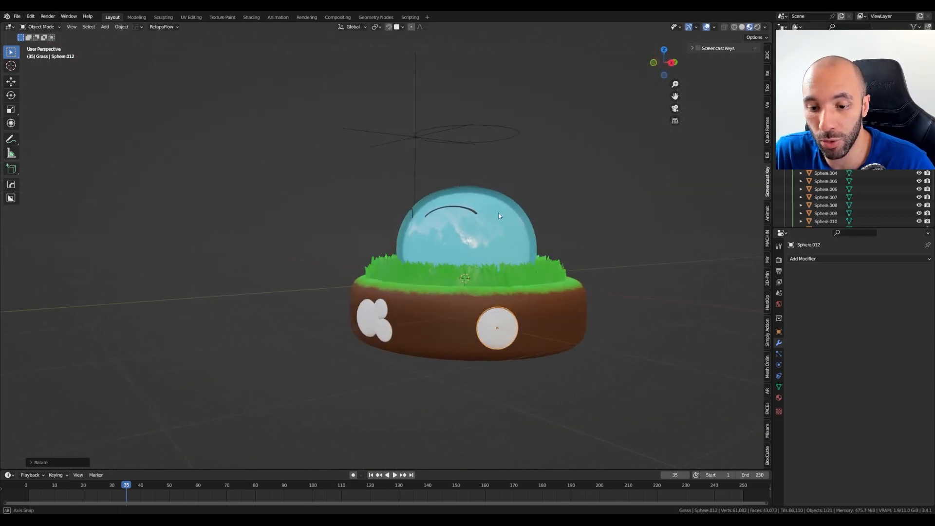
pyautogui.press('s')
pyautogui.press('y')
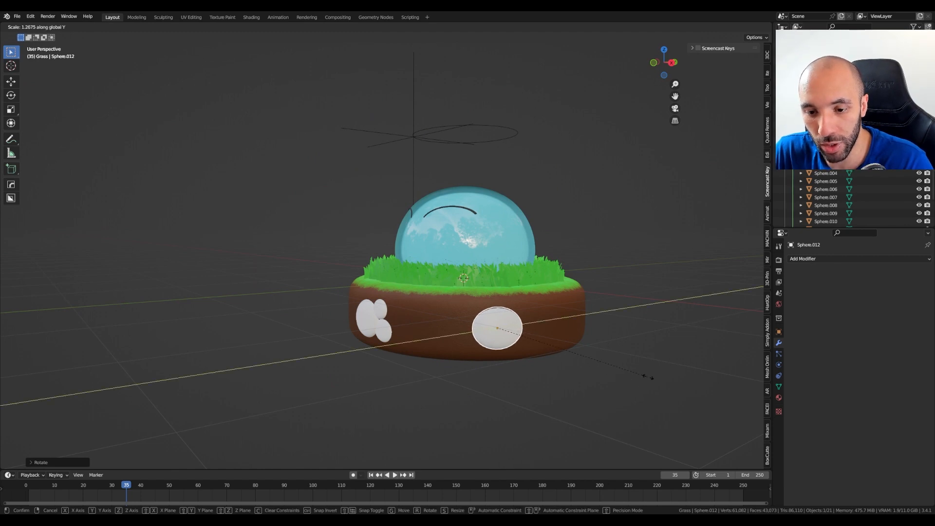
pyautogui.click(588, 385)
pyautogui.press('KP_7')
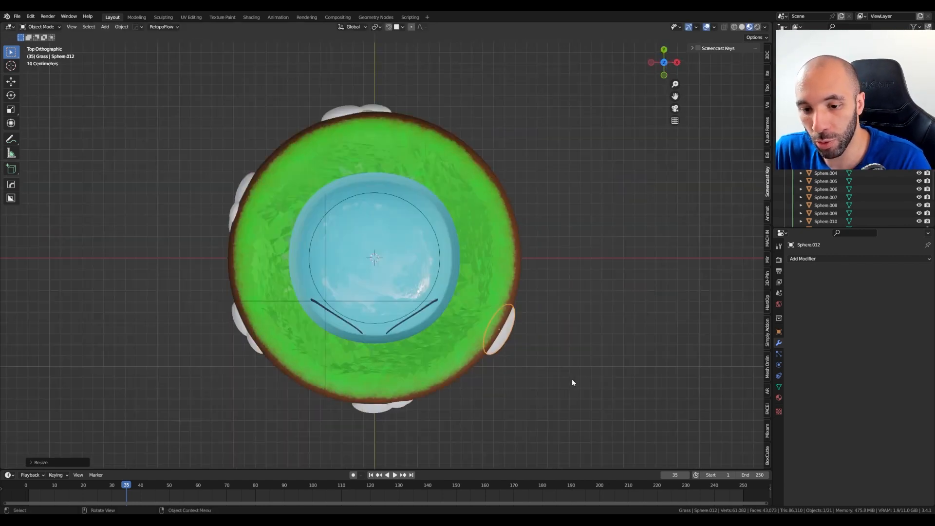
pyautogui.press('g')
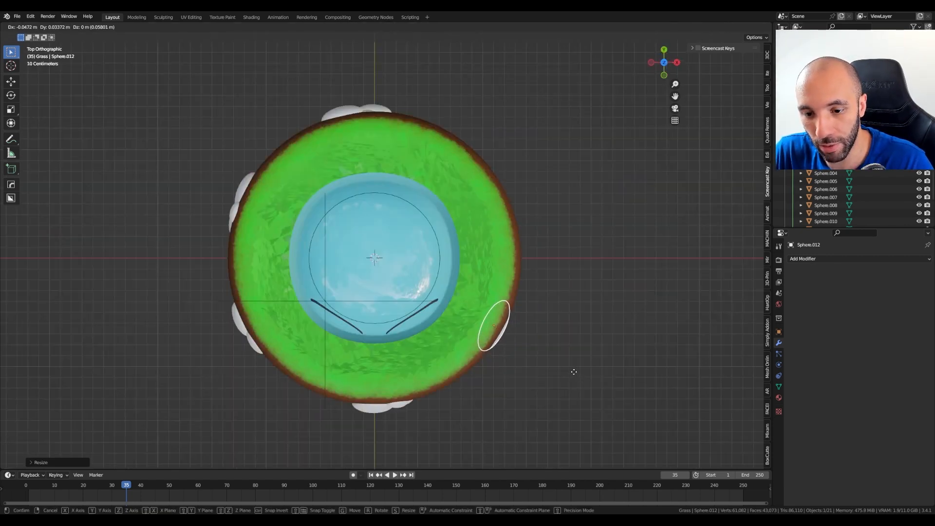
pyautogui.click(542, 369)
# Make a linked duplicate of the oval stone farther back along the right rim and scale it to about 0.8 along Y.
pyautogui.hotkey('alt', 'd')
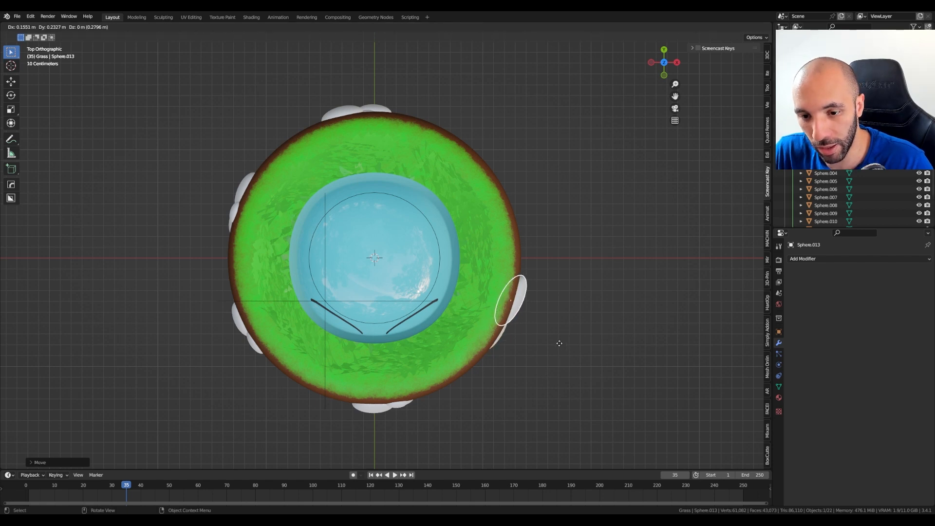
pyautogui.click(686, 369)
pyautogui.press('s')
pyautogui.press('y')
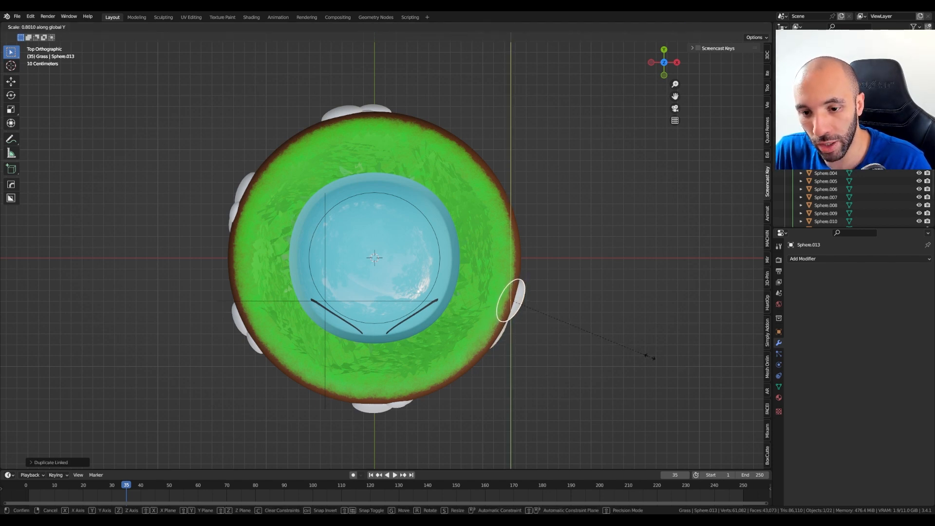
pyautogui.click(646, 355)
# Rotate the duplicated stone slightly to match the rim in top view and shrink it uniformly.
pyautogui.press('r')
pyautogui.click(654, 358)
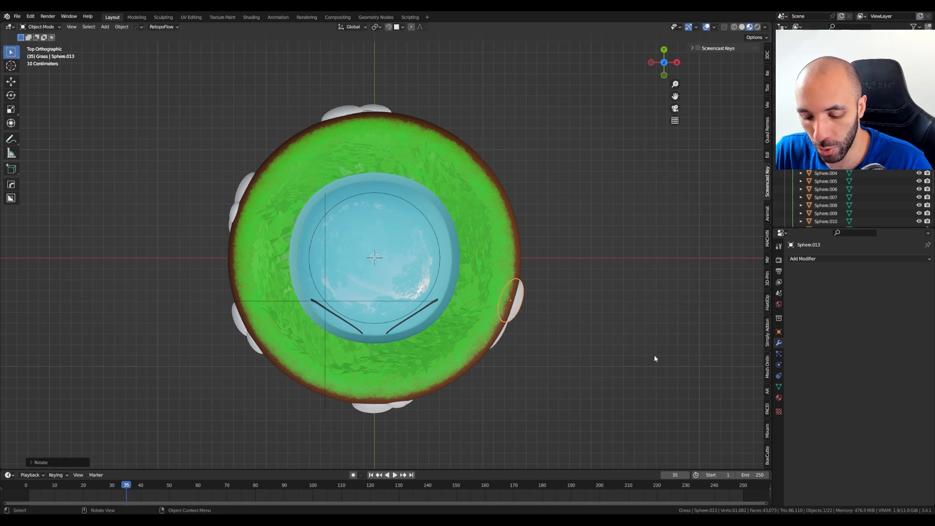
pyautogui.press('s')
pyautogui.click(621, 355)
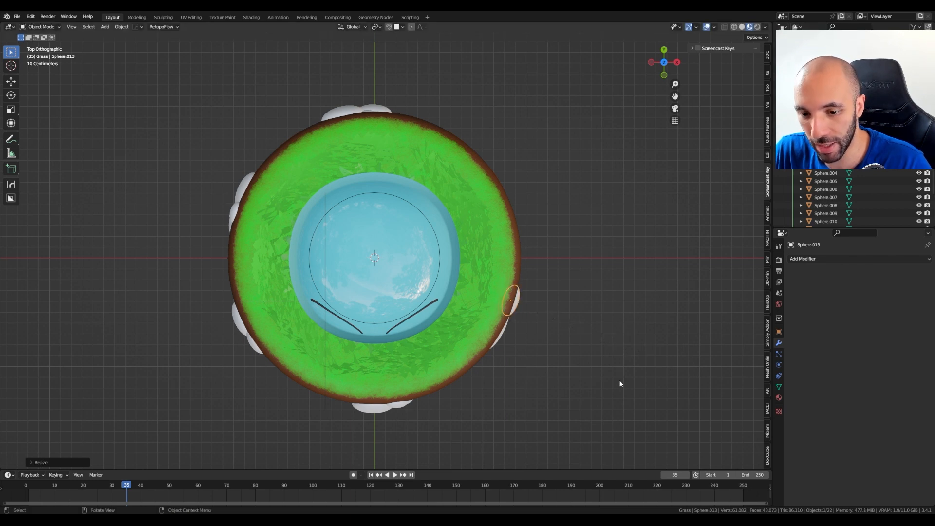
# Move the smaller stone up against the oval stone's upper edge in right view and shift it back along the rim in top view.
pyautogui.press('KP_3')
pyautogui.scroll(5, 507, 321)
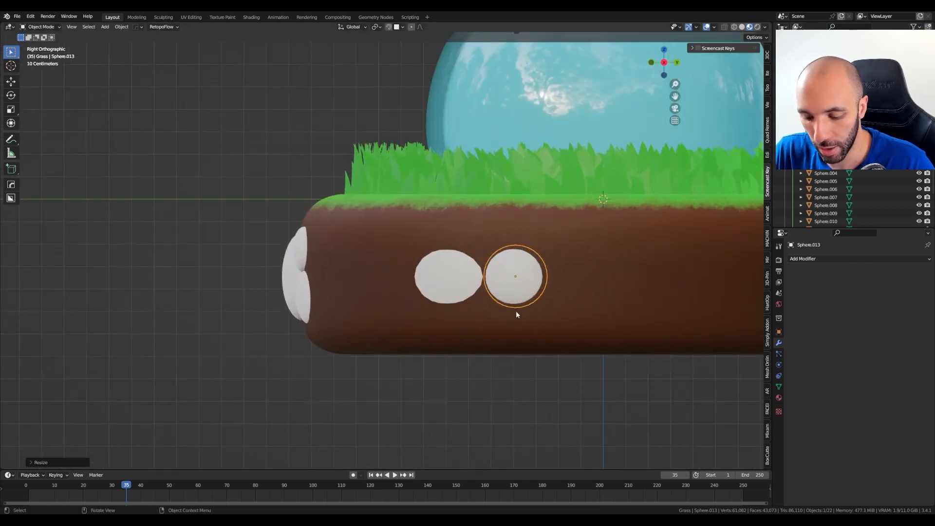
pyautogui.press('g')
pyautogui.click(486, 277)
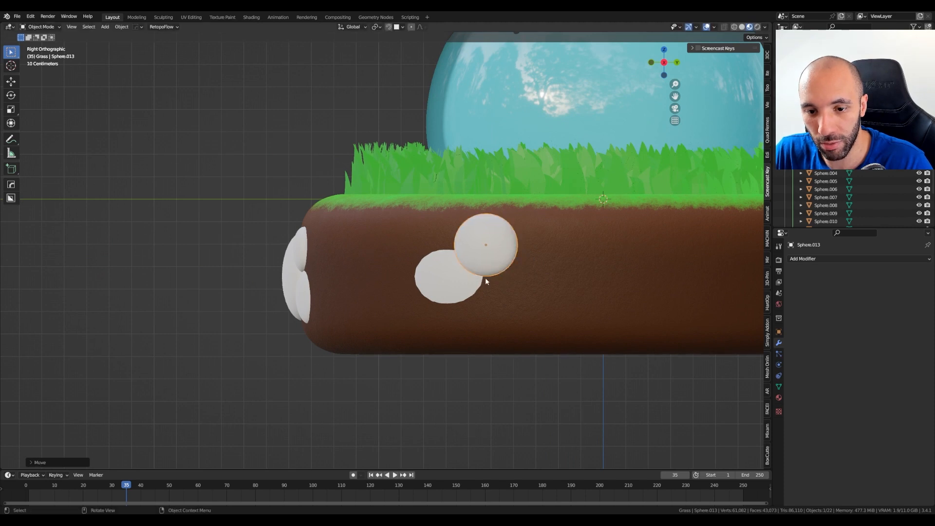
pyautogui.press('KP_7')
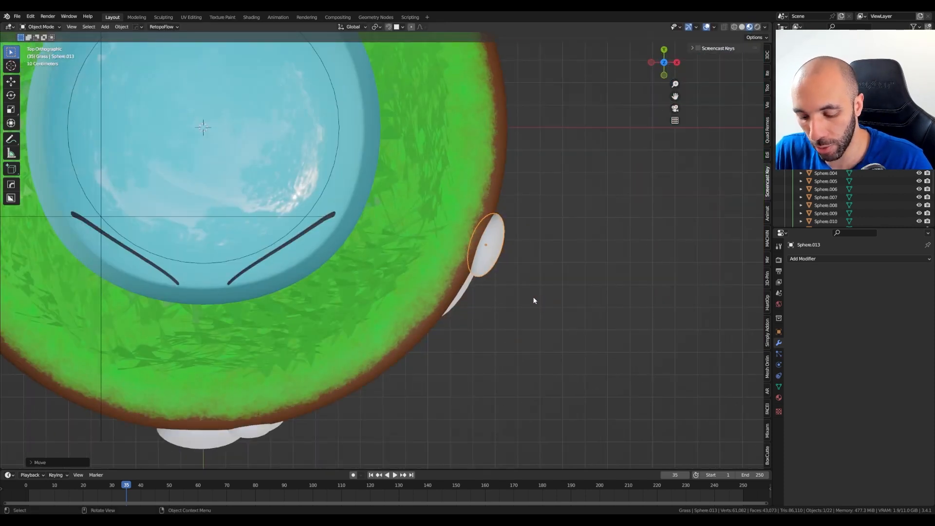
pyautogui.press('g')
pyautogui.click(531, 285)
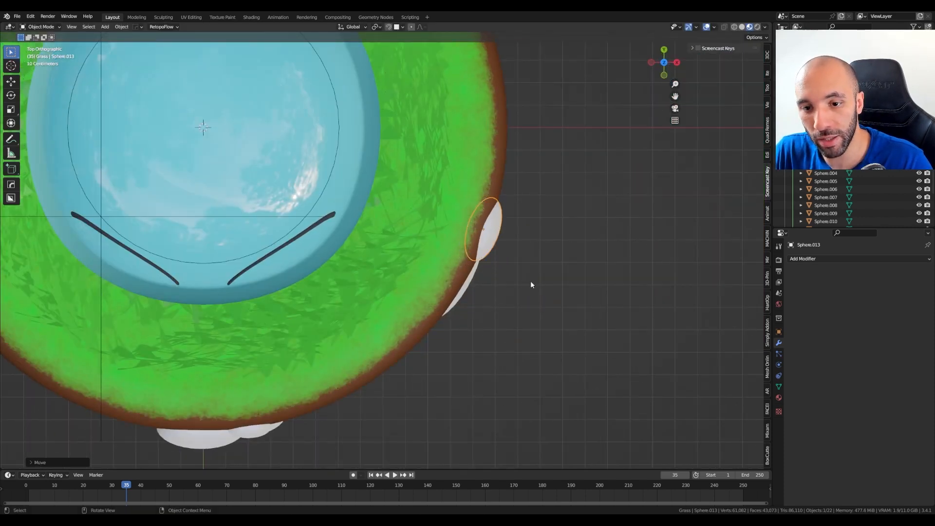
# Tilt the smaller stone with a trackball rotation, and rotate it about 15° in a side perspective to lean with the dirt edge.
pyautogui.press('r')
pyautogui.press('r')
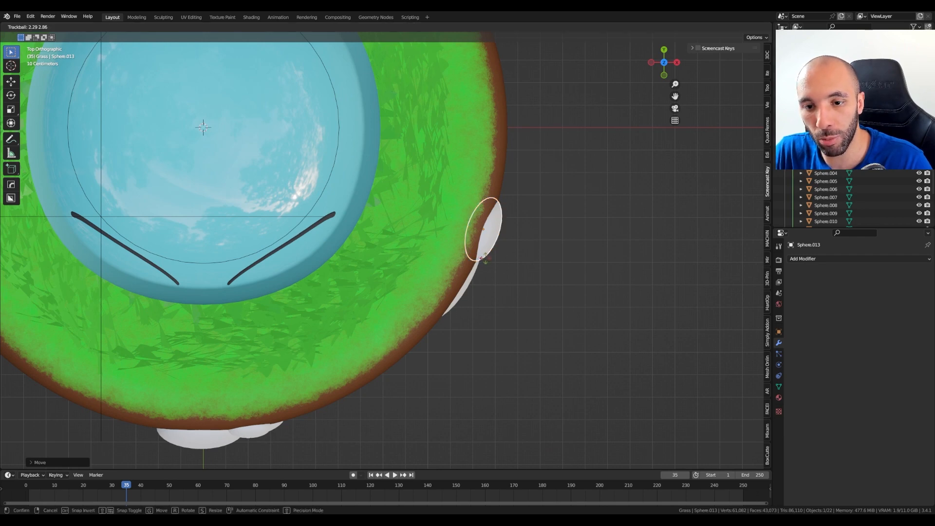
pyautogui.click(498, 251)
pyautogui.moveTo(497, 252); pyautogui.dragTo(498, 232, button='middle')
pyautogui.press('r')
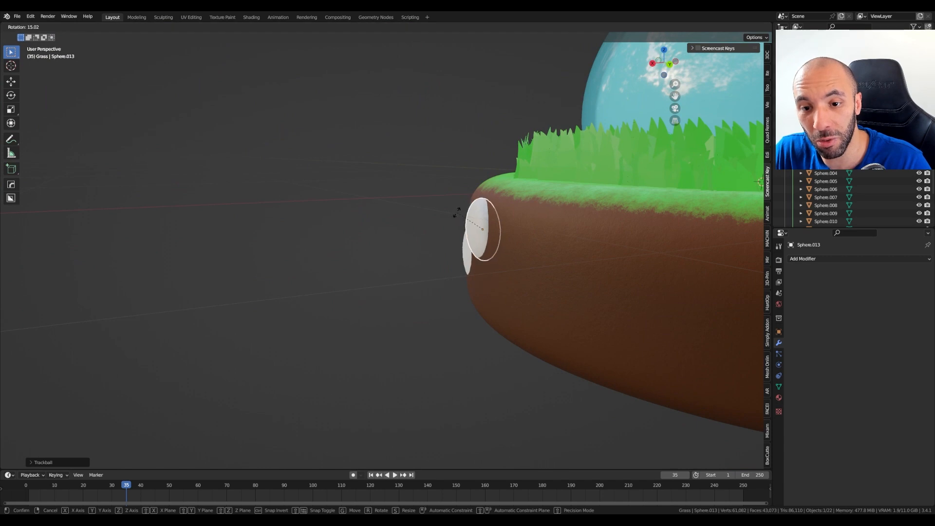
pyautogui.click(459, 211)
# Move the oval stone outward about 0.03 m so it protrudes more from the dirt.
pyautogui.moveTo(410, 267); pyautogui.dragTo(484, 294, button='middle')
pyautogui.click(448, 292)
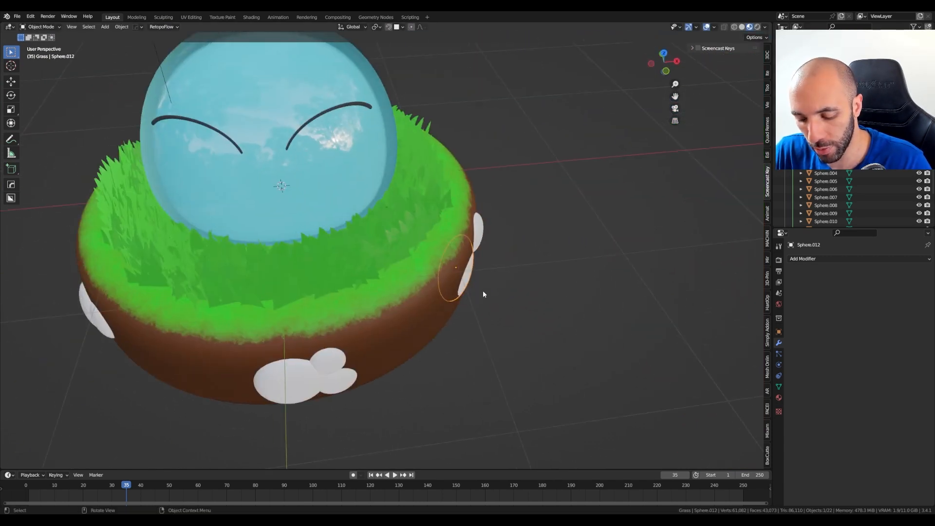
pyautogui.press('g')
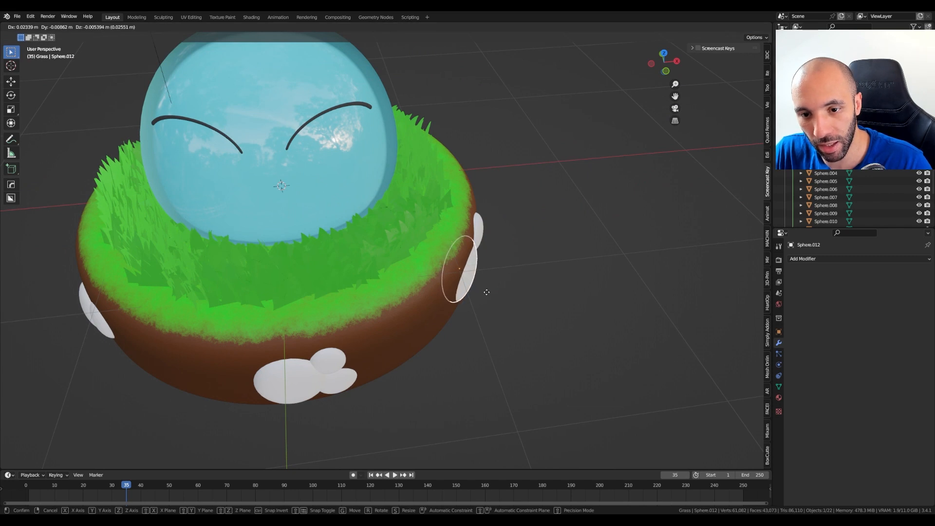
pyautogui.click(488, 293)
pyautogui.click(515, 345)
# Make a linked duplicate of the round stone and place it just below, overlapping the end of the oval stone.
pyautogui.moveTo(600, 399); pyautogui.dragTo(508, 348, button='middle')
pyautogui.scroll(-2, 508, 349)
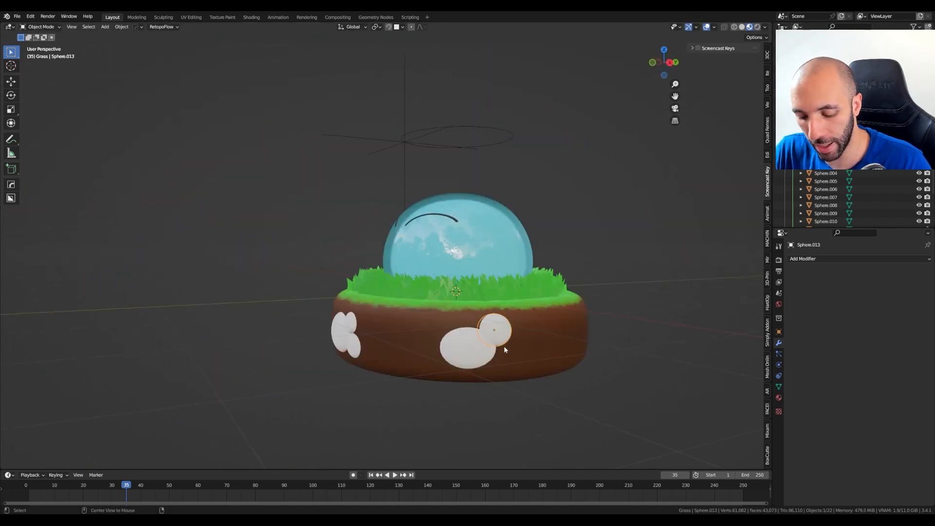
pyautogui.hotkey('alt', 'd')
pyautogui.click(510, 364)
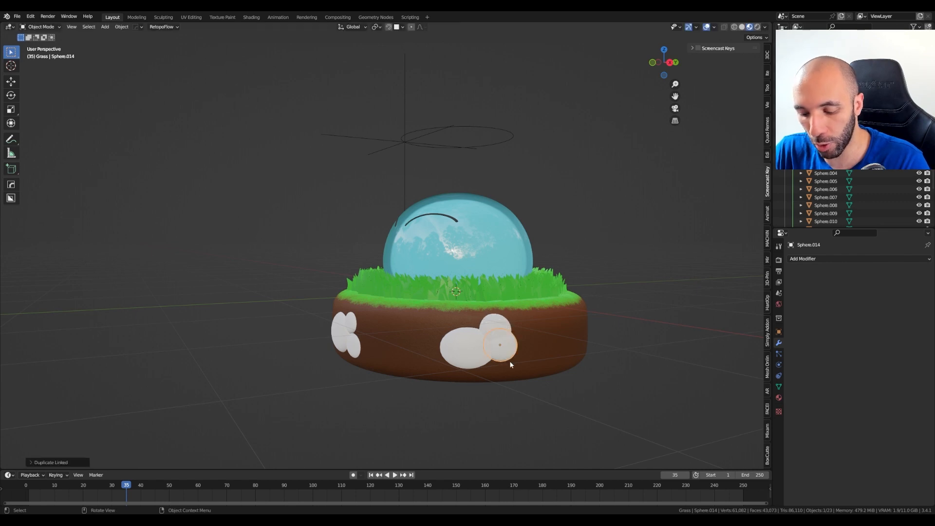
# Move the third stone slightly outward in top view and rotate it to align with the rim.
pyautogui.press('KP_7')
pyautogui.scroll(1, 510, 353)
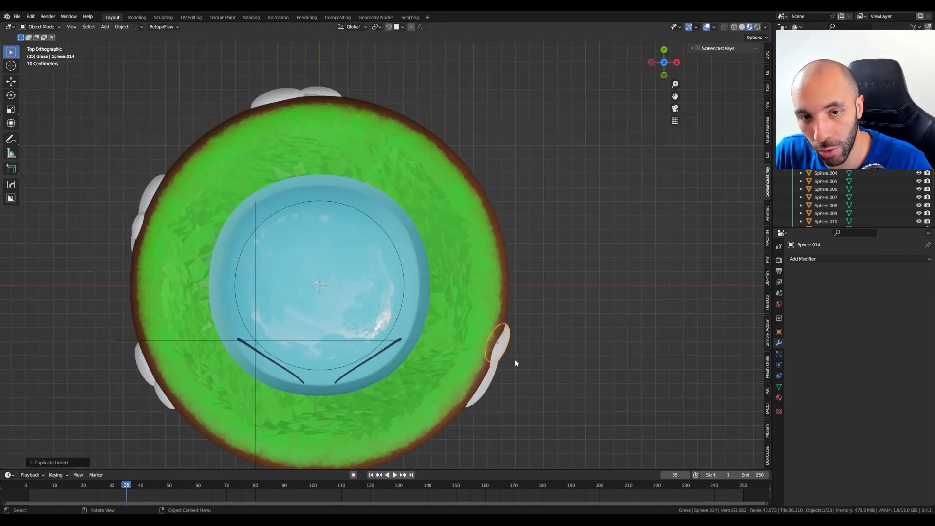
pyautogui.press('g')
pyautogui.click(519, 360)
pyautogui.press('r')
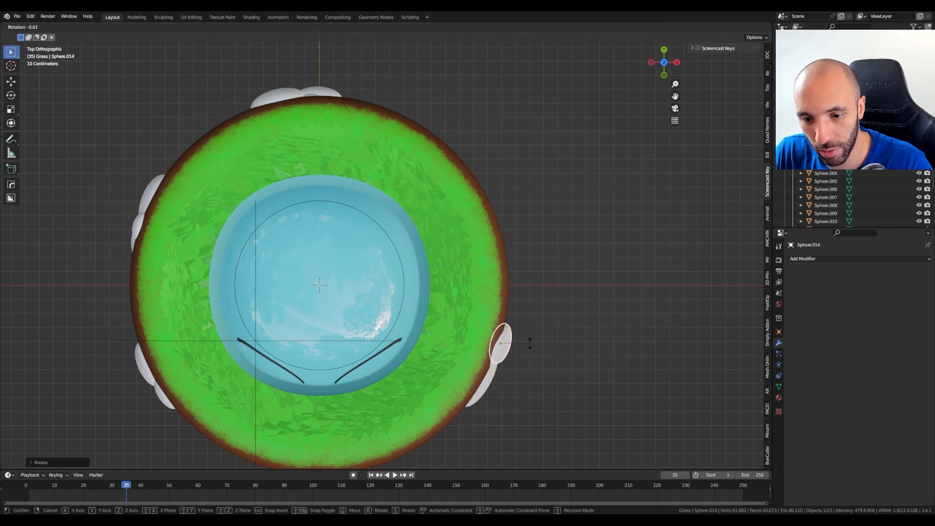
pyautogui.click(529, 342)
# Shrink the third stone to the smallest of the right-side cluster and settle it below the round stone, beside the oval one.
pyautogui.press('s')
pyautogui.click(596, 380)
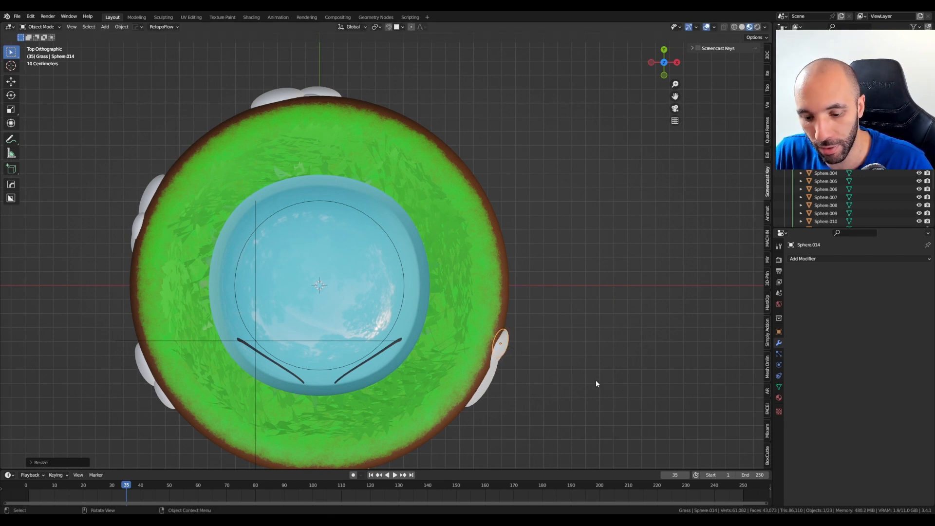
pyautogui.moveTo(595, 380); pyautogui.dragTo(523, 390, button='middle')
pyautogui.scroll(2, 505, 360)
pyautogui.press('g')
pyautogui.click(514, 373)
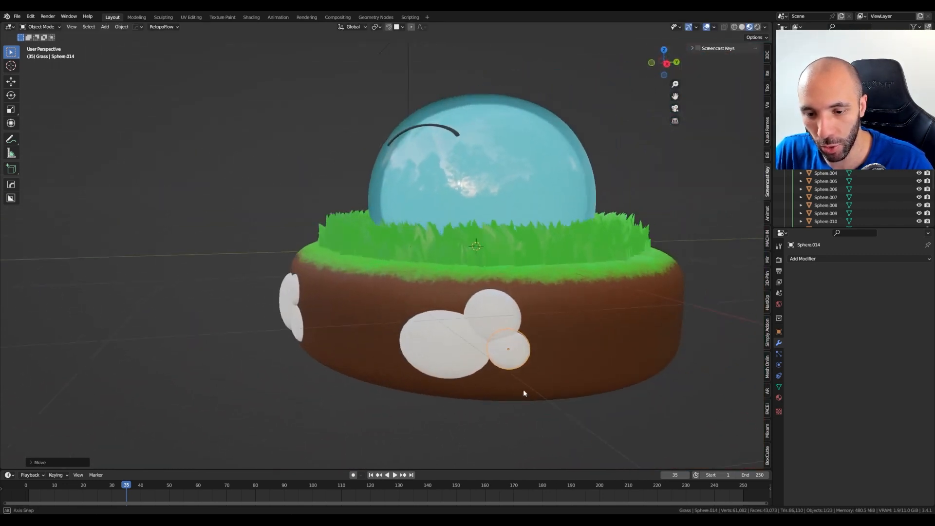
pyautogui.press('s')
pyautogui.click(583, 388)
# Make a linked duplicate of the right-side cluster's round stone and place it in top view on a bare stretch of the rim.
pyautogui.scroll(-3, 429, 402)
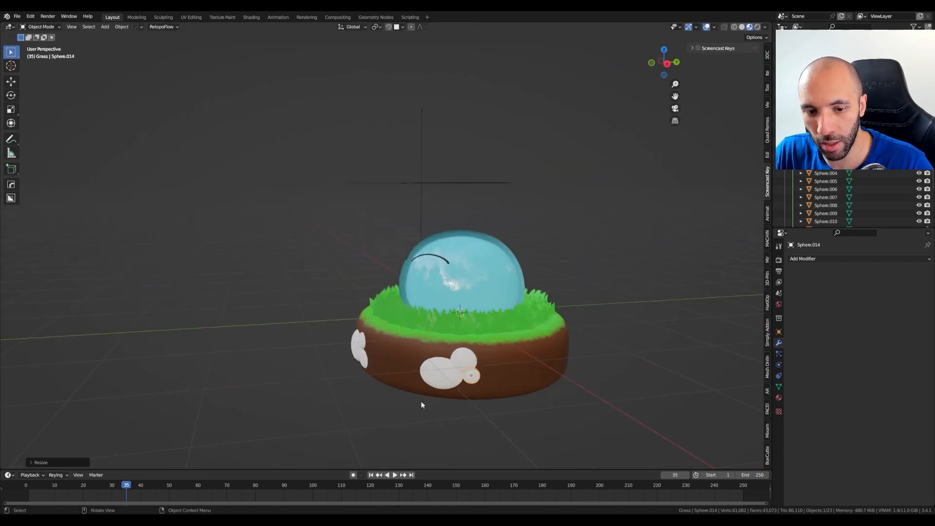
pyautogui.moveTo(421, 404); pyautogui.dragTo(436, 368, button='middle')
pyautogui.scroll(-1, 497, 406)
pyautogui.scroll(-1, 579, 350)
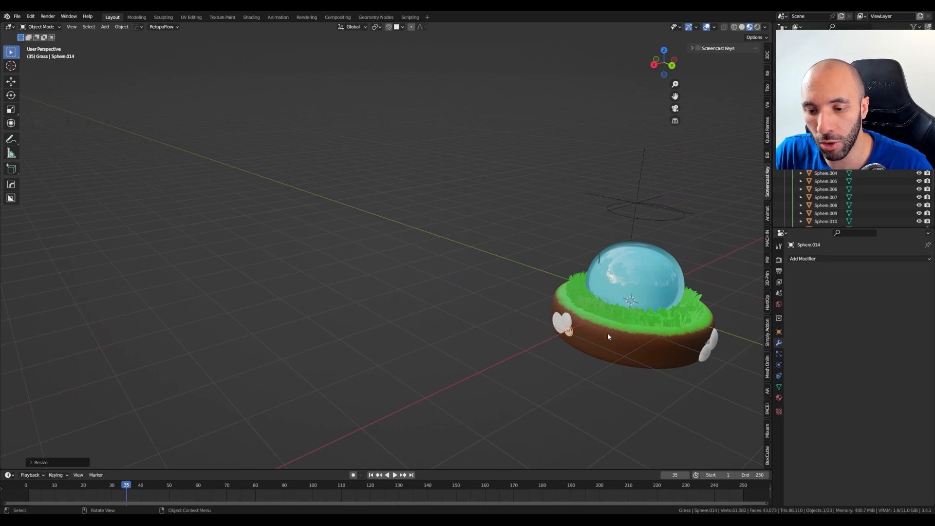
pyautogui.keyDown('shift'); pyautogui.moveTo(607, 350); pyautogui.dragTo(534, 356, button='middle'); pyautogui.keyUp('shift')
pyautogui.scroll(3, 489, 354)
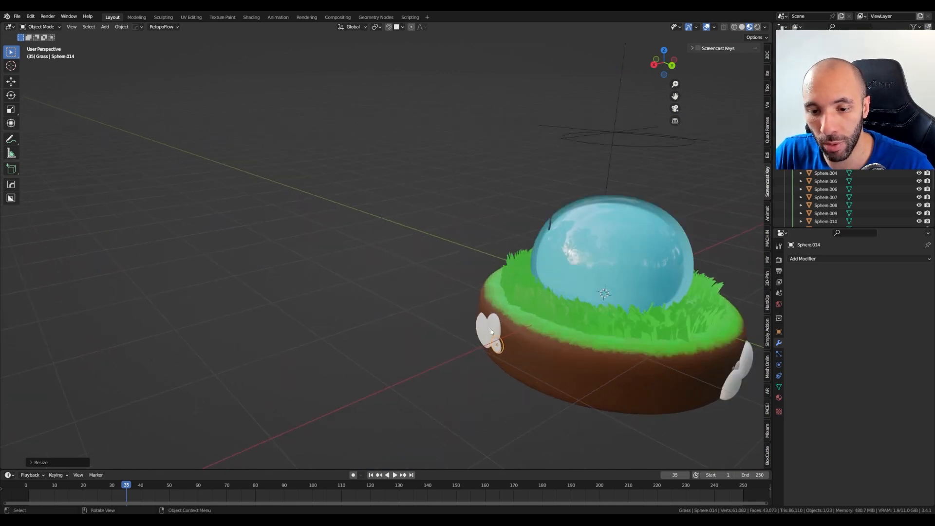
pyautogui.click(490, 332)
pyautogui.moveTo(555, 386); pyautogui.dragTo(593, 393, button='middle')
pyautogui.press('KP_7')
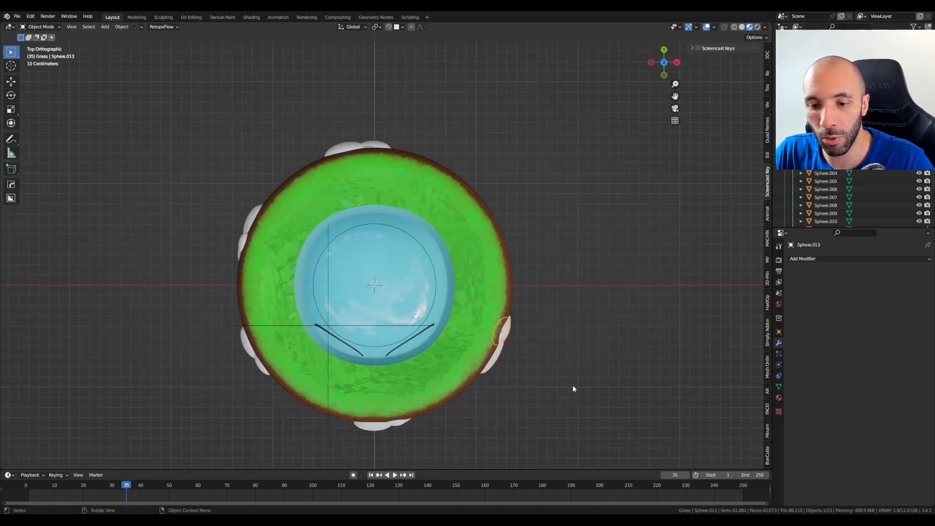
pyautogui.keyDown('shift'); pyautogui.moveTo(528, 306); pyautogui.dragTo(543, 406, button='middle'); pyautogui.keyUp('shift')
pyautogui.hotkey('shift', 'd')
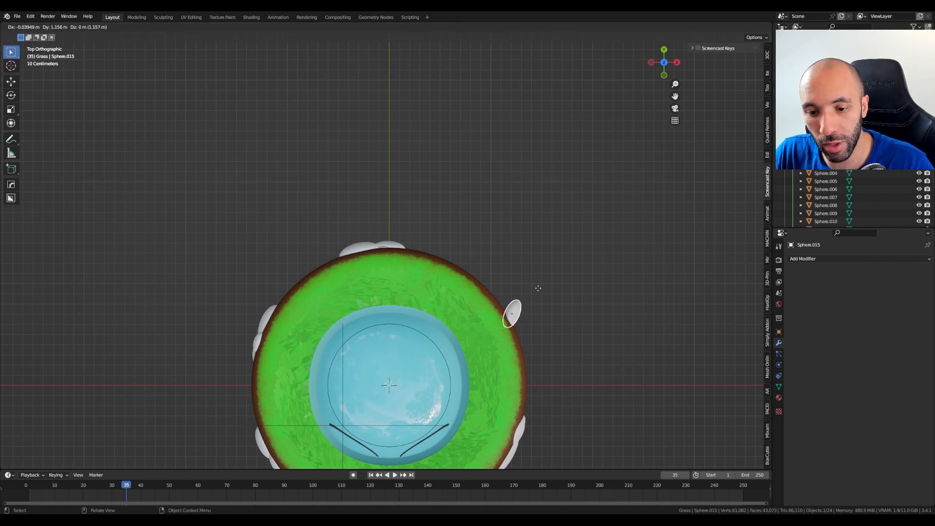
pyautogui.click(546, 319)
# Rotate the new stone to follow the rim's curve and move it inward so it is partly embedded in the dirt.
pyautogui.press('r')
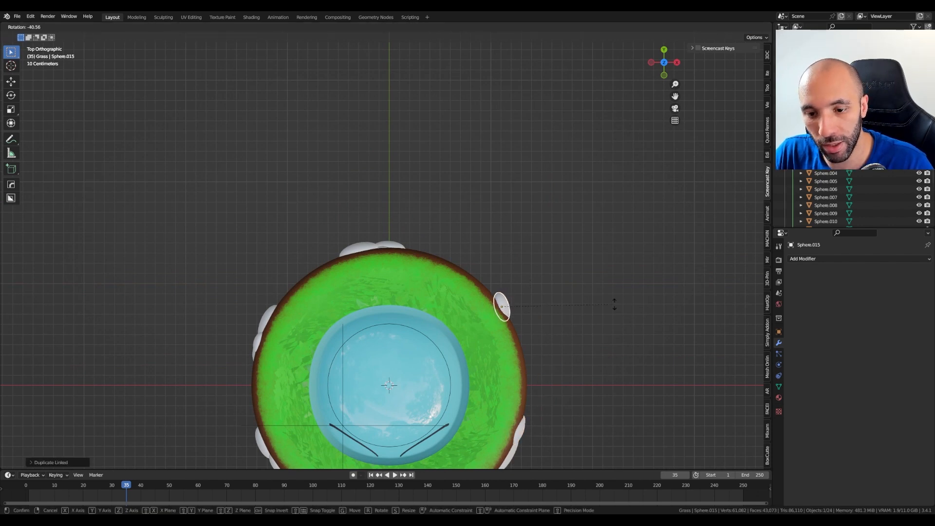
pyautogui.click(585, 285)
pyautogui.press('g')
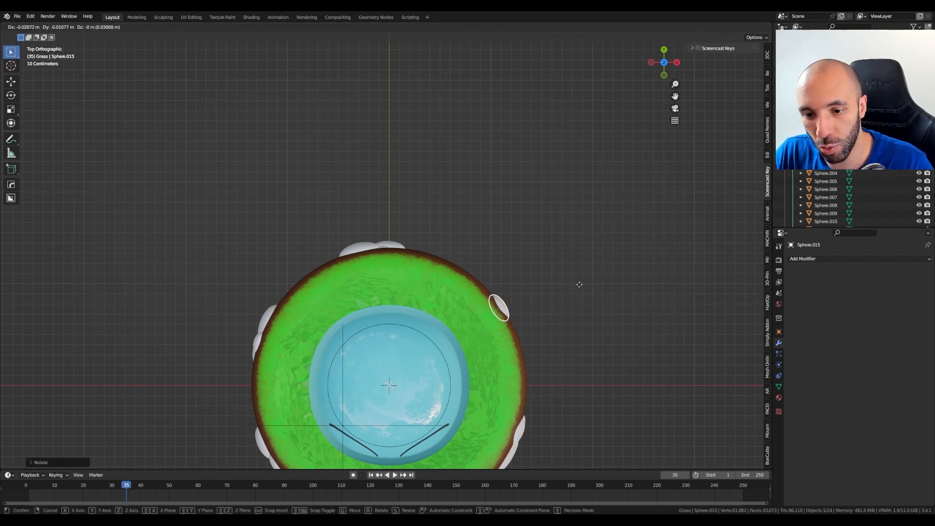
pyautogui.click(582, 285)
# Add a linked duplicate beside the new stone, rotate it to the rim's curve, and sink it partly into the dirt.
pyautogui.hotkey('shift', 'd')
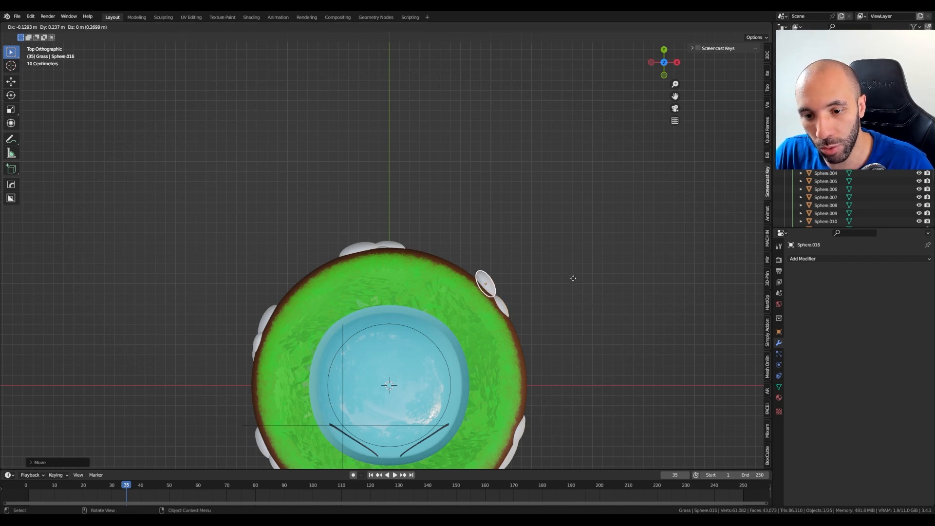
pyautogui.click(573, 279)
pyautogui.press('r')
pyautogui.click(599, 290)
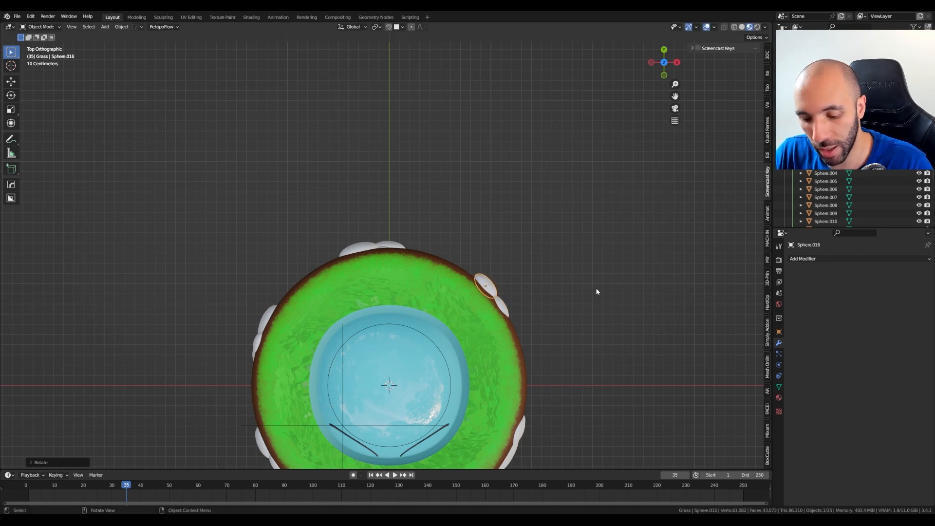
pyautogui.press('g')
pyautogui.click(569, 290)
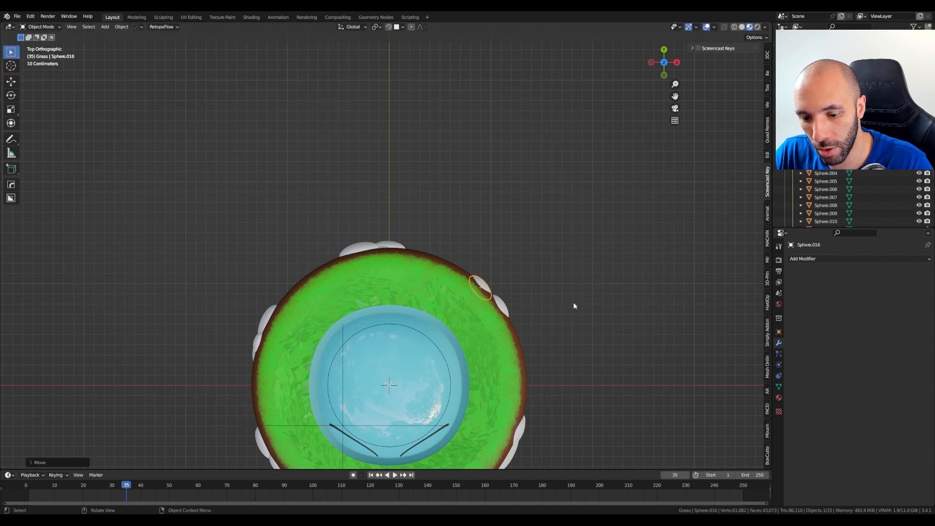
# Enlarge the second stone so it is clearly bigger than its neighbour.
pyautogui.moveTo(574, 302); pyautogui.dragTo(481, 322, button='middle')
pyautogui.scroll(2, 557, 305)
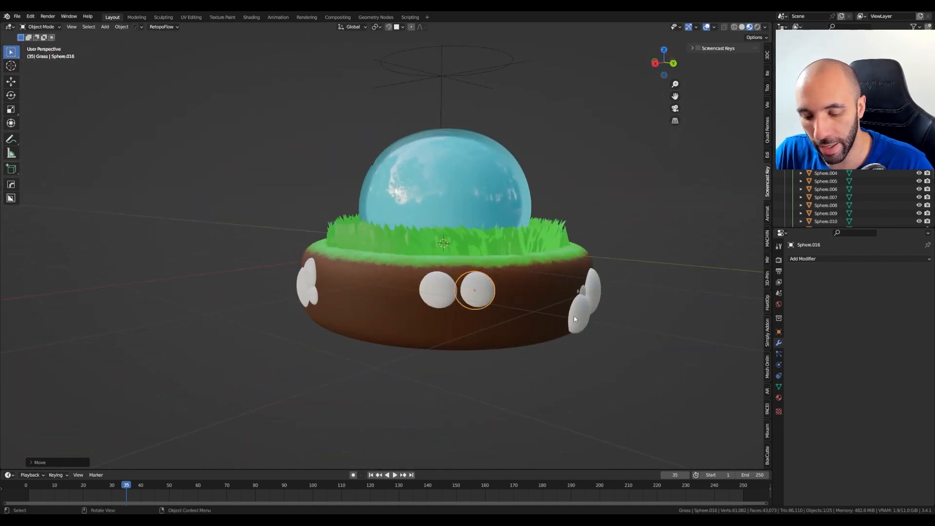
pyautogui.press('s')
pyautogui.click(459, 279)
pyautogui.scroll(2, 460, 279)
# Move the enlarged stone slightly lower against its neighbour and rotate it around the global Z axis to follow the dirt surface.
pyautogui.moveTo(463, 274); pyautogui.dragTo(664, 381, button='middle')
pyautogui.press('g')
pyautogui.click(524, 314)
pyautogui.press('r')
pyautogui.press('z')
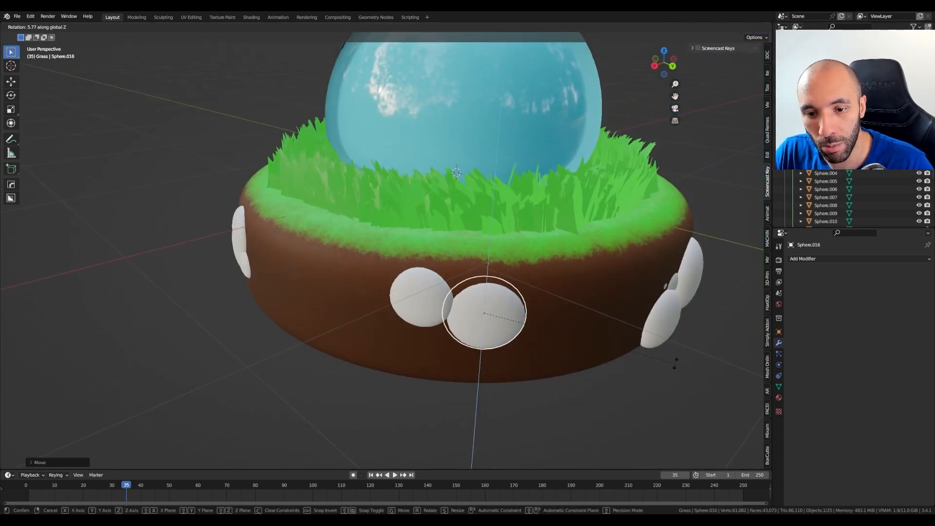
pyautogui.click(677, 349)
# Make a linked duplicate of the enlarged stone, shrink it to about half size, and place it just below the pair.
pyautogui.moveTo(677, 349); pyautogui.dragTo(574, 280, button='middle')
pyautogui.hotkey('shift', 'd')
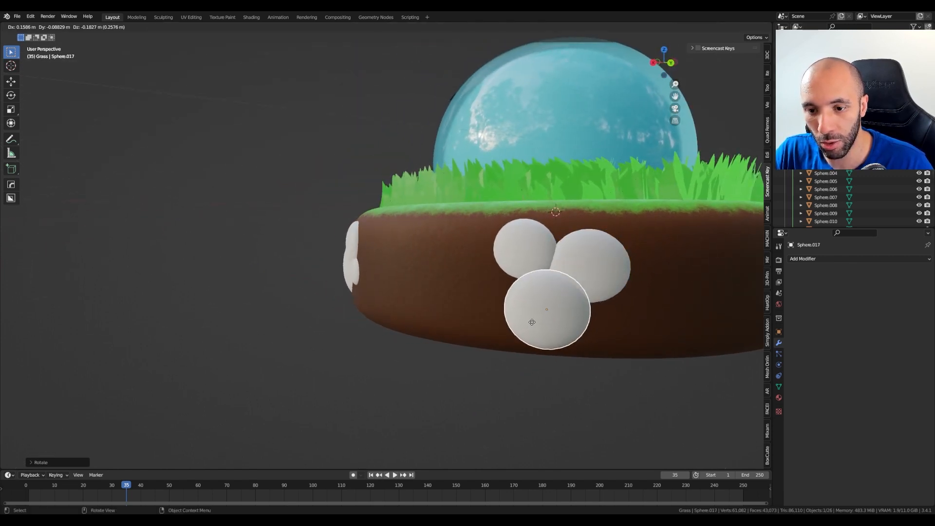
pyautogui.click(520, 327)
pyautogui.press('s')
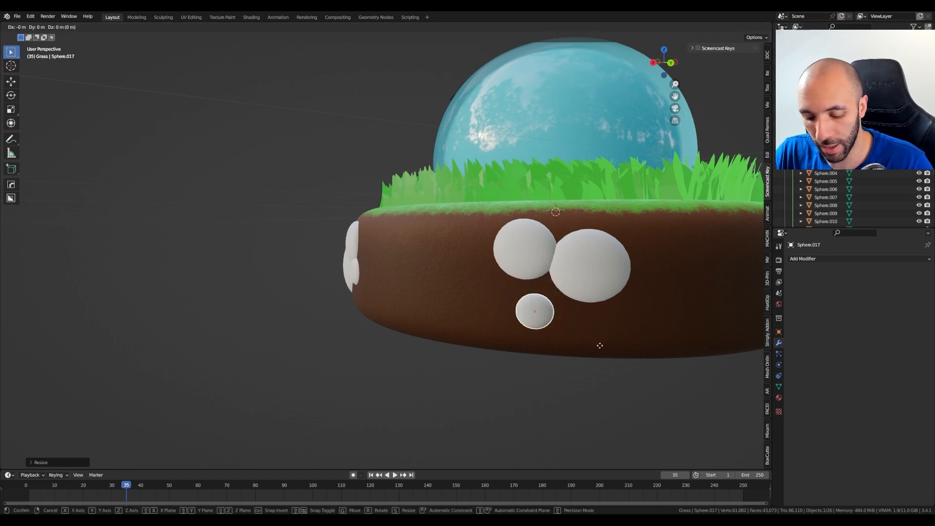
pyautogui.press('z')
pyautogui.click(606, 328)
# In top view, rotate the small third stone to match the rim and move it inward into the dirt.
pyautogui.press('KP_7')
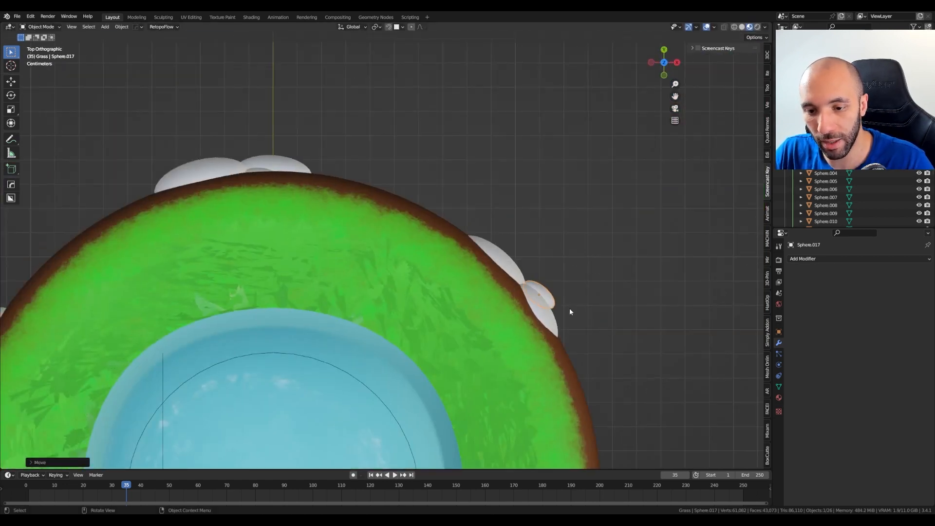
pyautogui.press('g')
pyautogui.press('r')
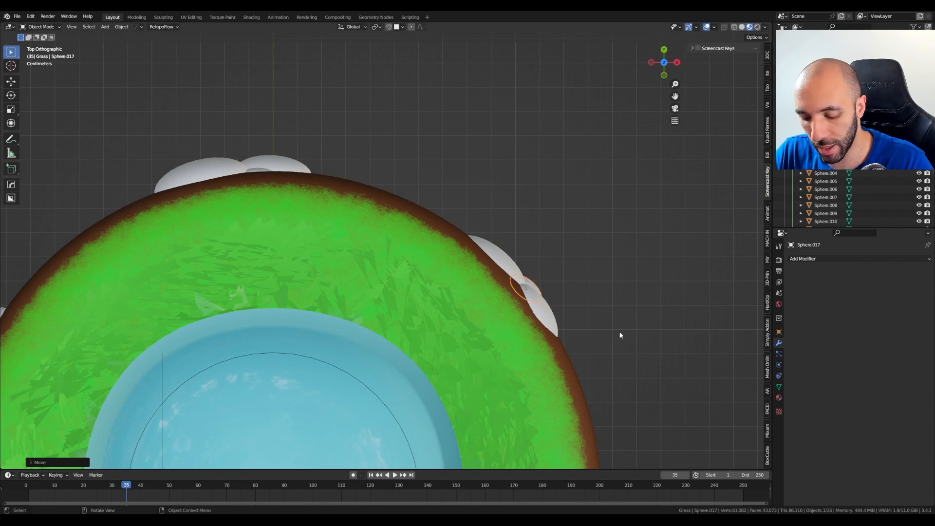
pyautogui.click(620, 336)
pyautogui.press('g')
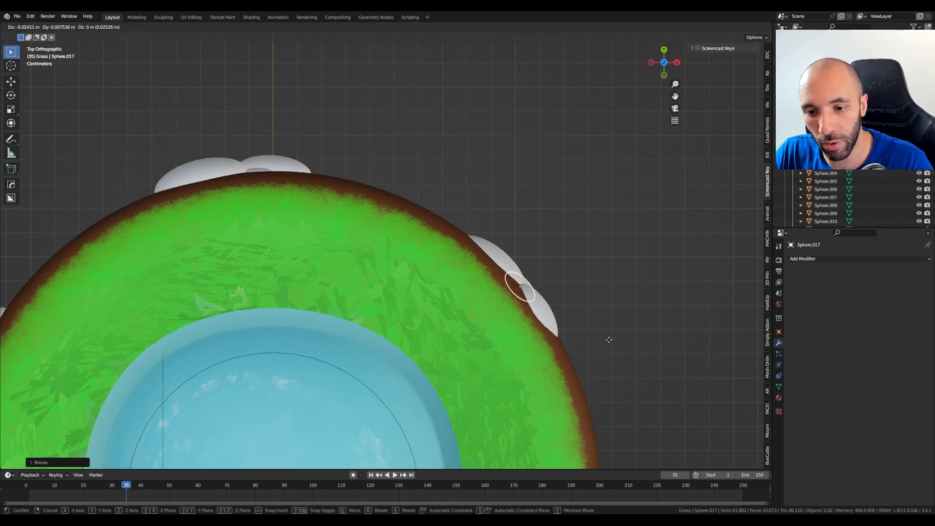
pyautogui.click(609, 339)
# Nudge the small third stone up into the notch beneath the two larger stones so it overlaps both.
pyautogui.moveTo(656, 376); pyautogui.dragTo(544, 309, button='middle')
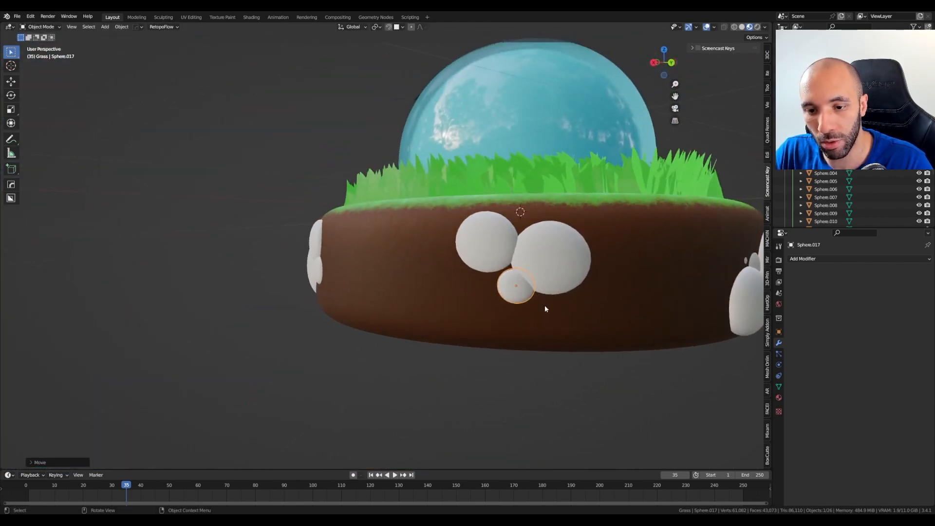
pyautogui.press('g')
pyautogui.click(535, 301)
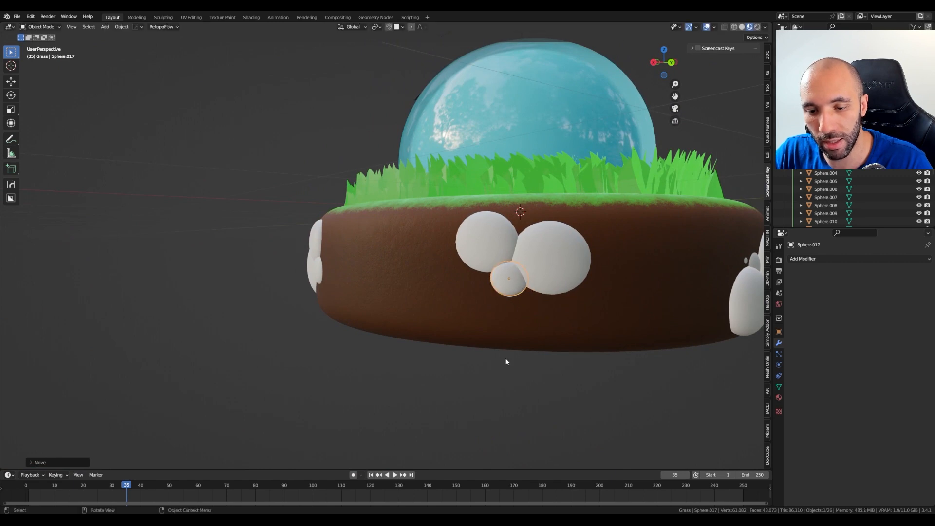
# Make a linked duplicate of the small stone, place it just beside and below the cluster, and shrink it to a pebble.
pyautogui.moveTo(507, 360); pyautogui.dragTo(530, 345, button='middle')
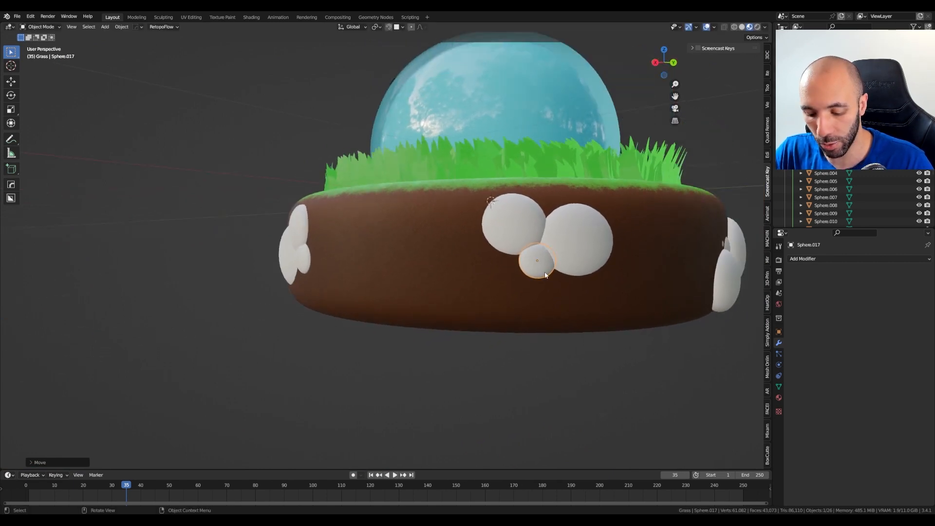
pyautogui.hotkey('alt', 'd')
pyautogui.click(507, 291)
pyautogui.press('s')
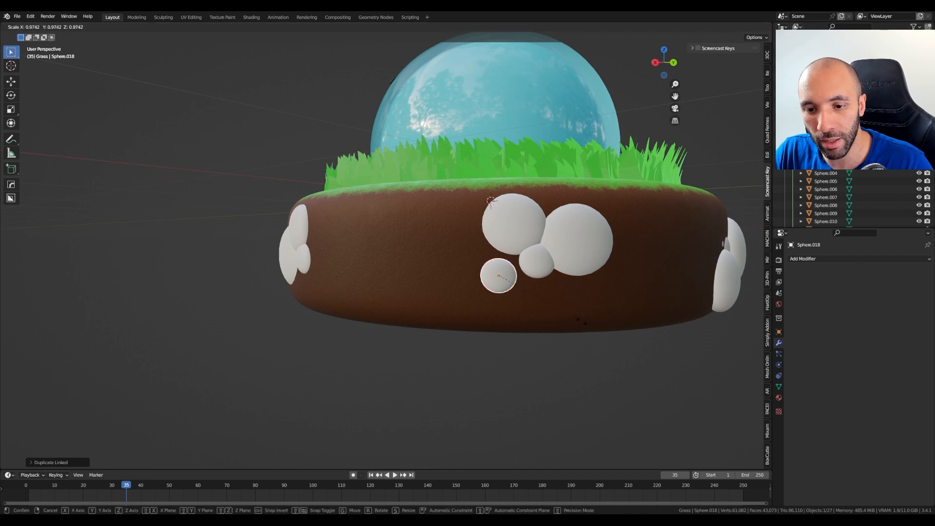
pyautogui.click(536, 306)
pyautogui.press('s')
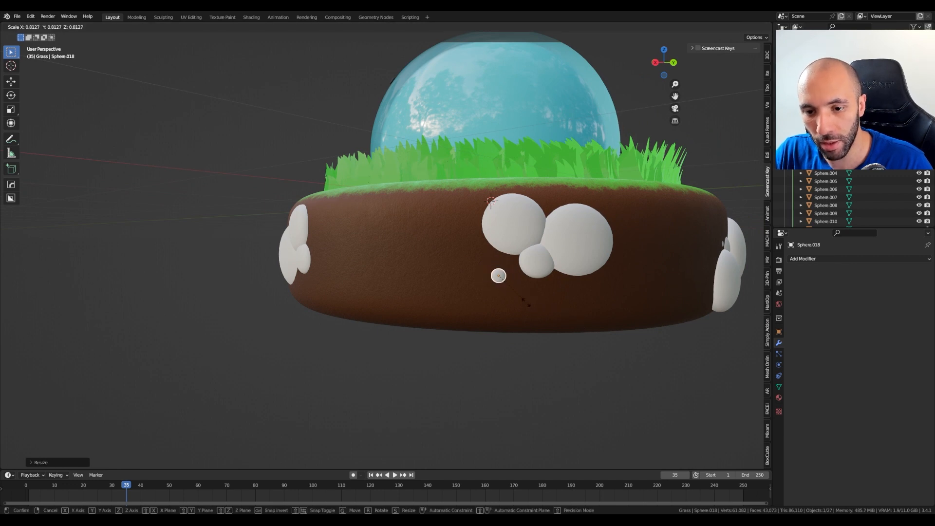
pyautogui.click(525, 302)
# Place a linked duplicate of the pebble under the small stone and scale it down to about half size.
pyautogui.hotkey('shift', 'd')
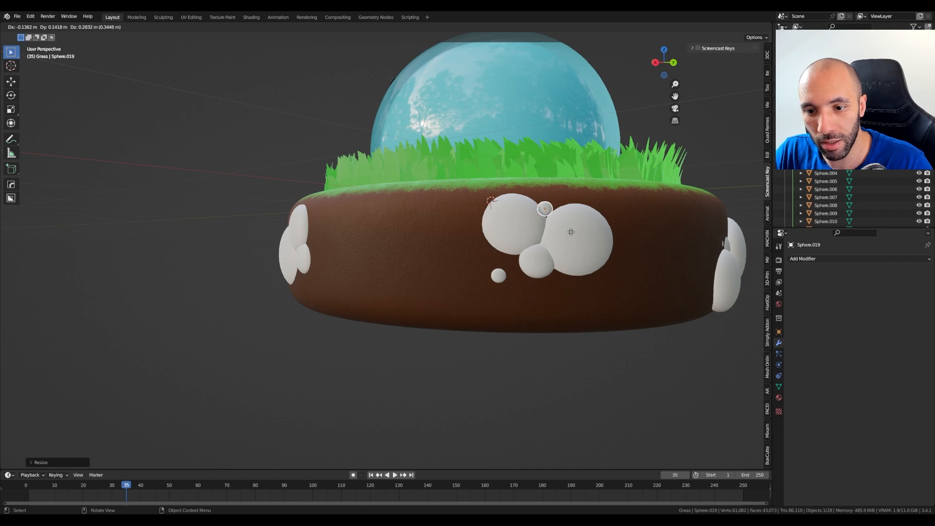
pyautogui.click(546, 304)
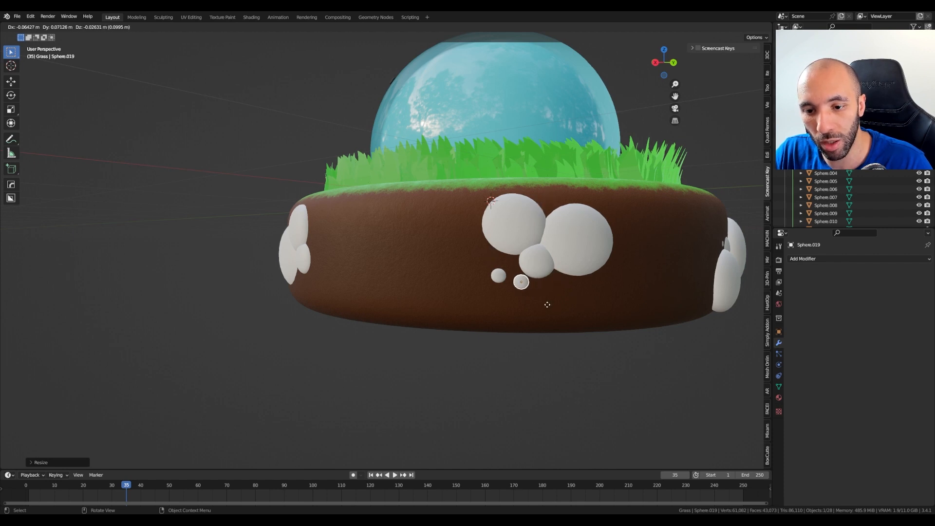
pyautogui.press('s')
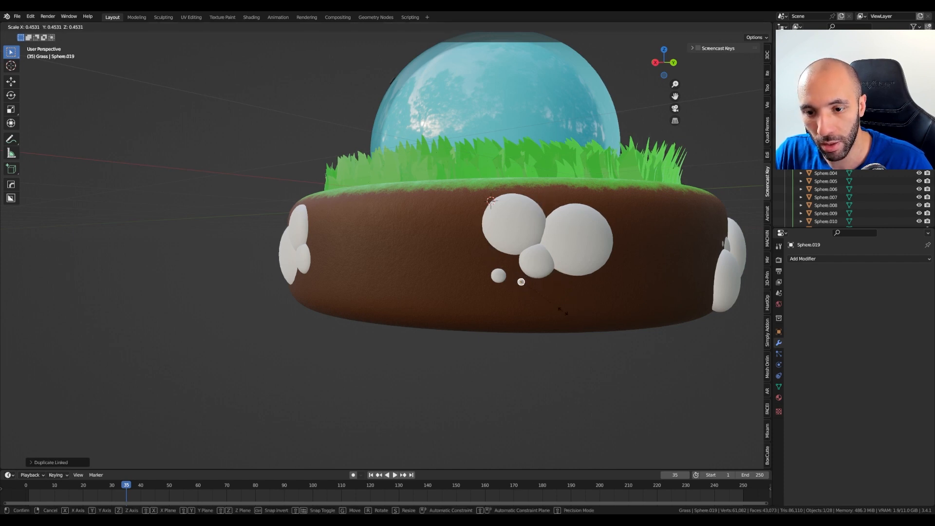
pyautogui.click(563, 311)
# Adjust the larger pebble's size slightly and move it inward in top view so it sits against the dirt.
pyautogui.click(503, 278)
pyautogui.press('s')
pyautogui.click(576, 333)
pyautogui.moveTo(573, 349); pyautogui.dragTo(585, 407, button='middle')
pyautogui.moveTo(524, 361); pyautogui.dragTo(546, 317, button='middle')
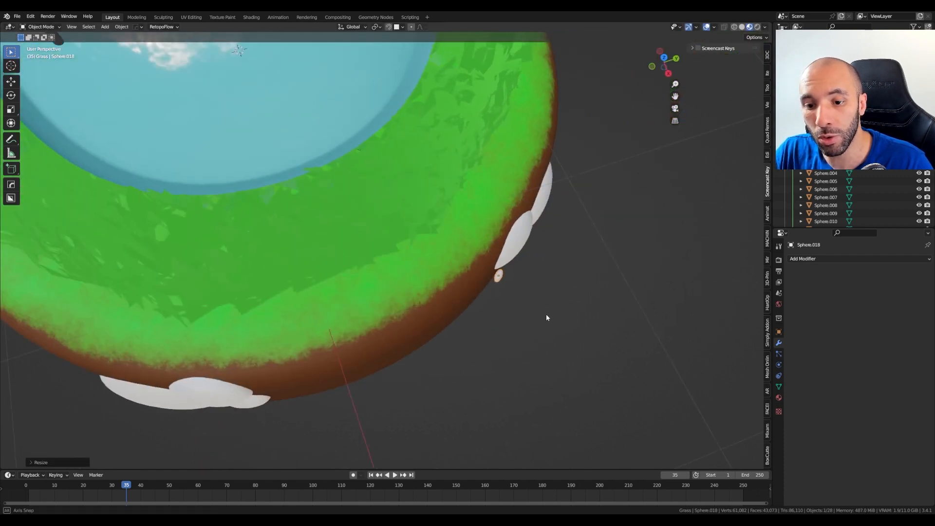
pyautogui.press('KP_7')
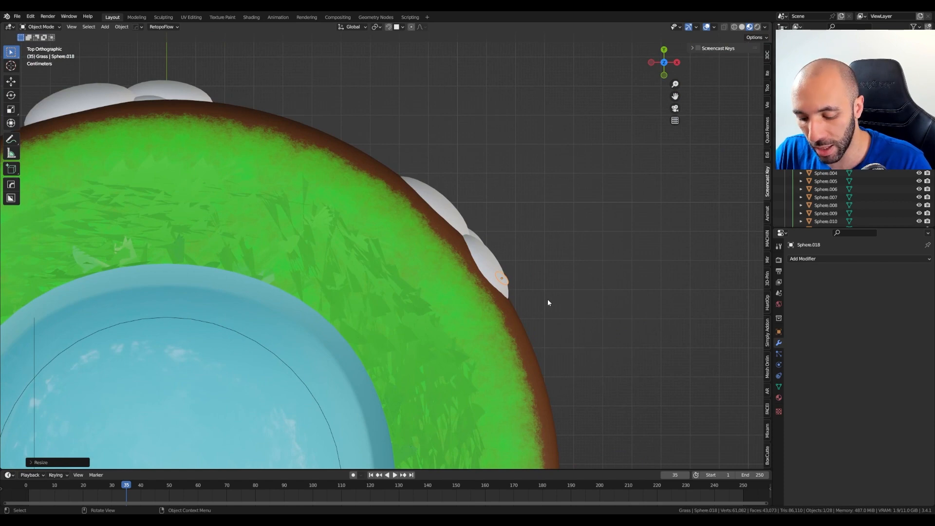
pyautogui.press('g')
pyautogui.click(544, 306)
pyautogui.moveTo(599, 317); pyautogui.dragTo(486, 235, button='middle')
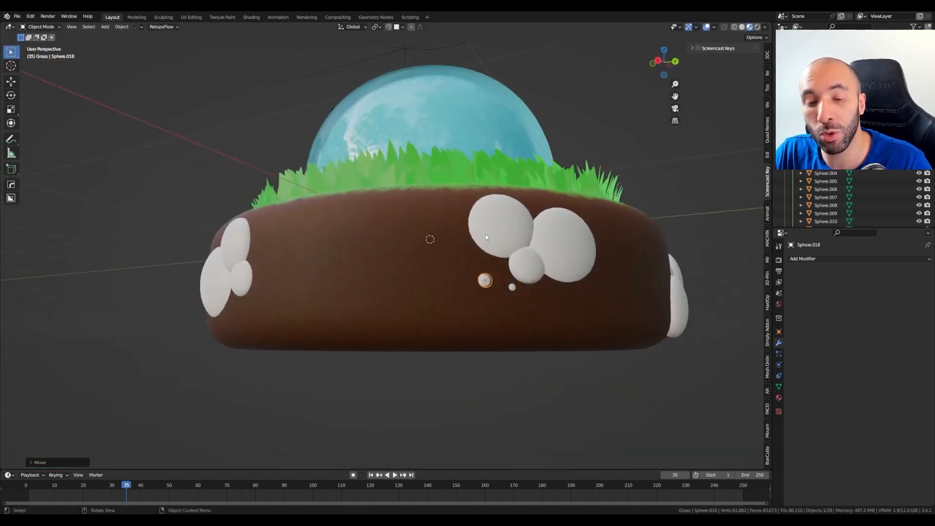
# Move the tiny pebble inward so it is partly embedded in the dirt, and deselect it.
pyautogui.click(510, 290)
pyautogui.scroll(3, 509, 291)
pyautogui.moveTo(509, 291); pyautogui.dragTo(569, 304, button='middle')
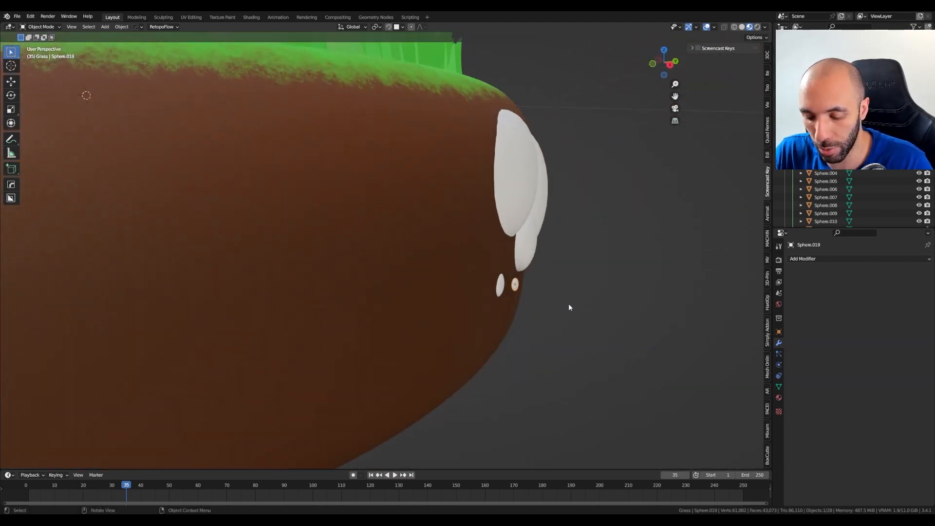
pyautogui.press('g')
pyautogui.click(563, 305)
pyautogui.click(614, 349)
# Move the larger pebble closer to the small stone and rotate it to follow the dirt's curve.
pyautogui.scroll(-3, 616, 350)
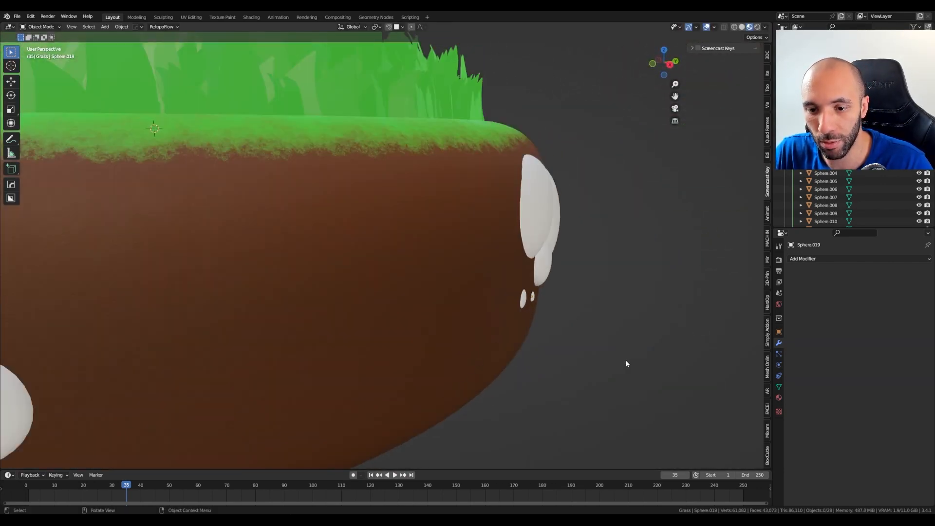
pyautogui.moveTo(626, 359); pyautogui.dragTo(516, 336, button='middle')
pyautogui.scroll(-5, 555, 358)
pyautogui.scroll(-2, 573, 350)
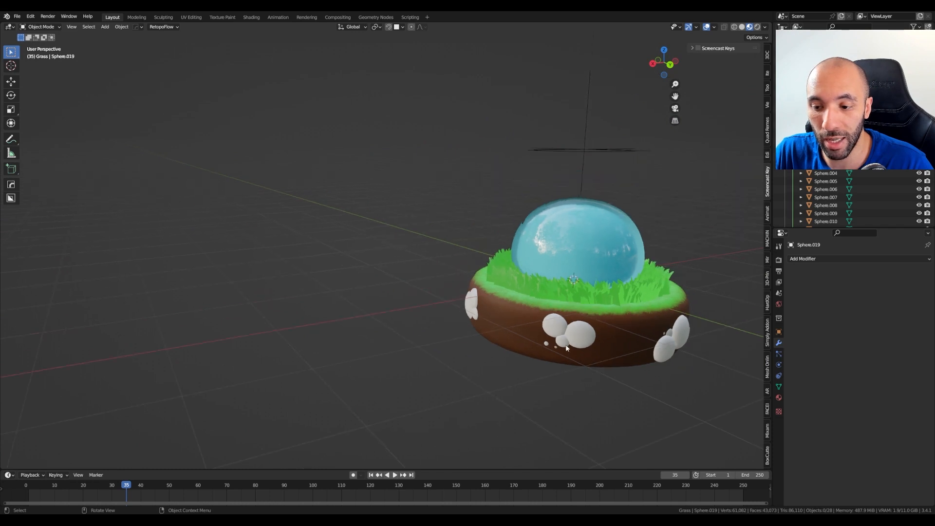
pyautogui.moveTo(570, 349); pyautogui.dragTo(522, 338, button='middle')
pyautogui.scroll(3, 522, 338)
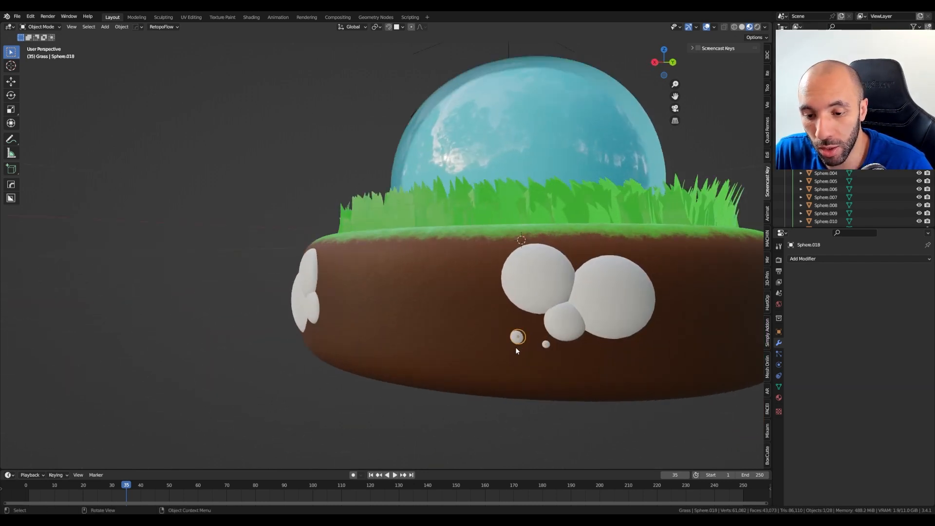
pyautogui.press('g')
pyautogui.click(531, 335)
pyautogui.moveTo(530, 335); pyautogui.dragTo(543, 361, button='middle')
pyautogui.press('r')
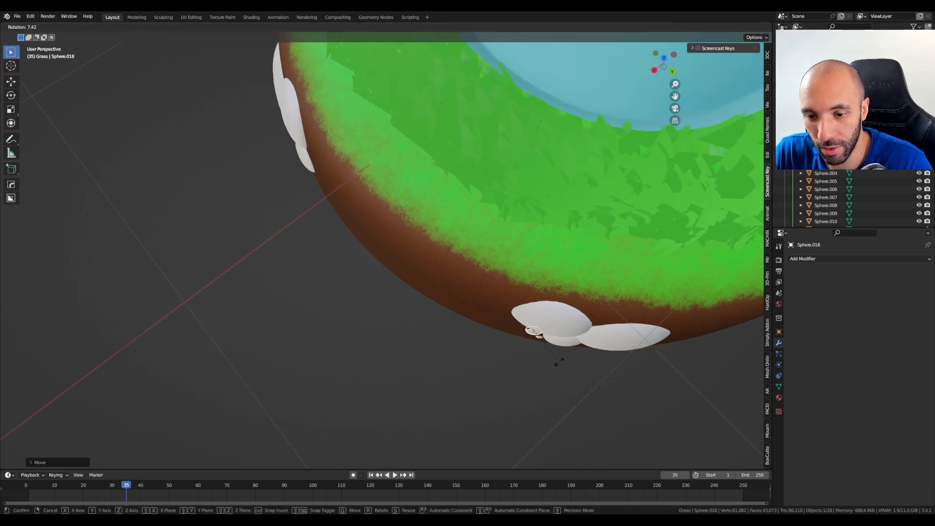
pyautogui.click(543, 373)
# Place a linked duplicate of the large front stone on its left side and rotate it in top view to follow the dirt's curve.
pyautogui.moveTo(542, 372); pyautogui.dragTo(545, 323, button='middle')
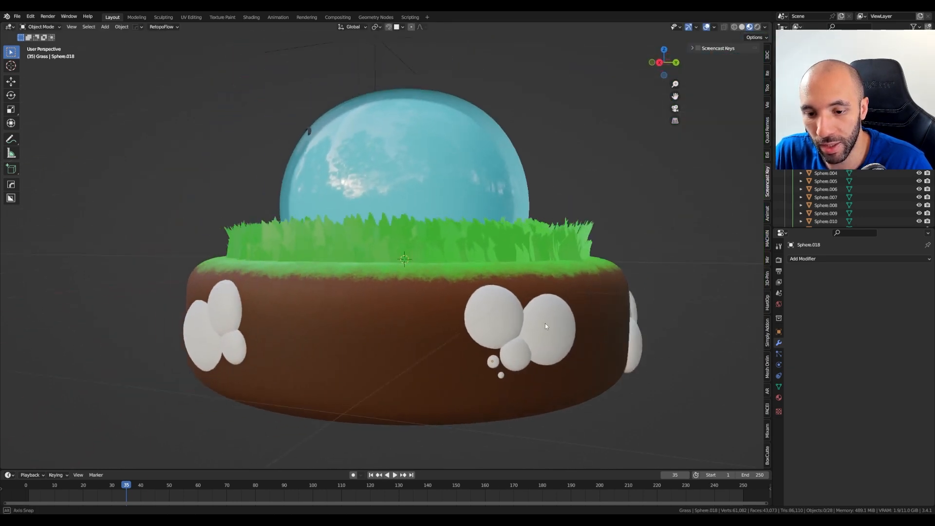
pyautogui.scroll(2, 516, 328)
pyautogui.scroll(-3, 517, 328)
pyautogui.moveTo(492, 401); pyautogui.dragTo(492, 353, button='middle')
pyautogui.scroll(2, 489, 355)
pyautogui.click(506, 369)
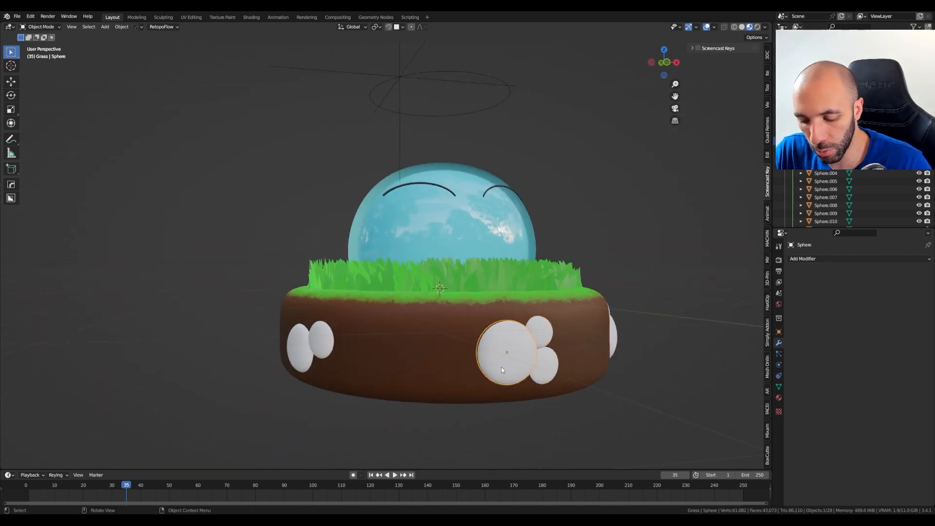
pyautogui.press('KP_7')
pyautogui.hotkey('alt', 'd')
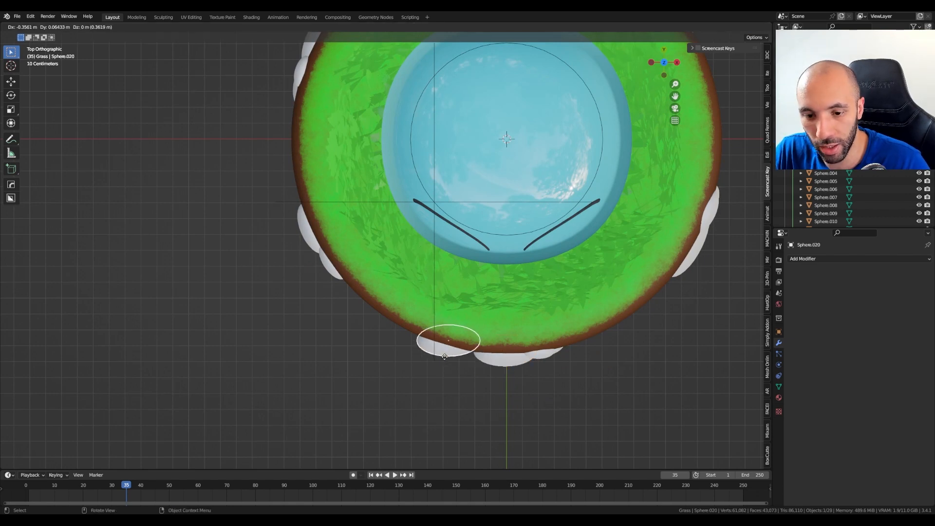
pyautogui.click(448, 365)
pyautogui.press('r')
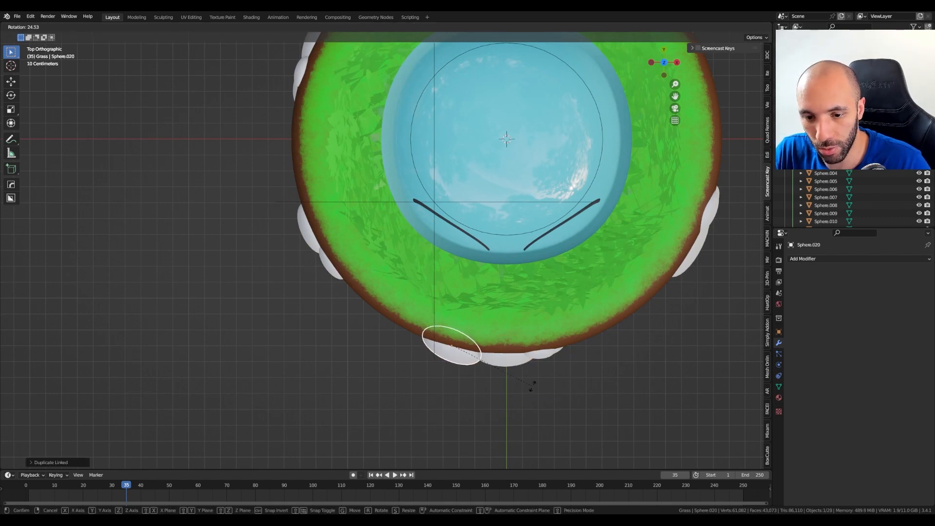
pyautogui.click(532, 382)
# Scale the duplicated stone down to a small pebble.
pyautogui.press('s')
pyautogui.click(487, 375)
pyautogui.moveTo(485, 373); pyautogui.dragTo(497, 344, button='middle')
pyautogui.press('s')
pyautogui.click(484, 341)
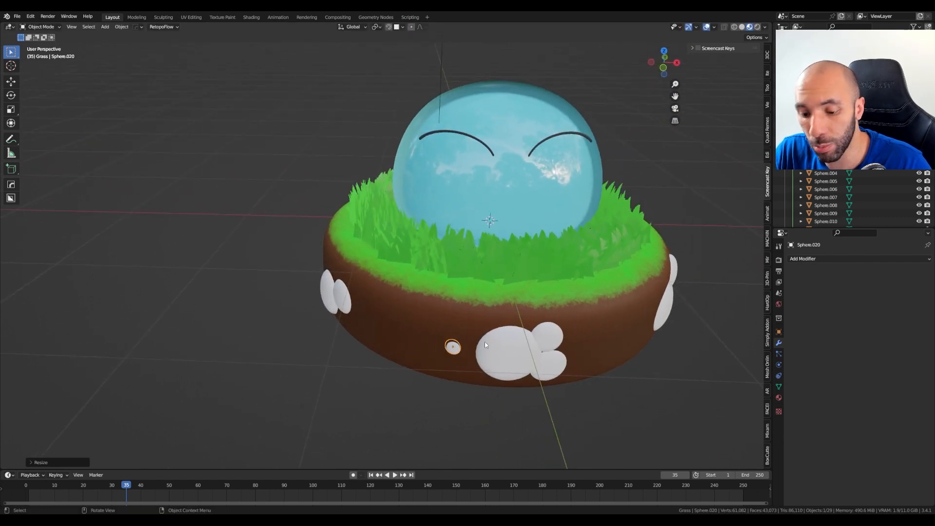
# Move the pebble closer to the large front stone in top view and rotate it to match the dirt's edge.
pyautogui.press('KP_7')
pyautogui.press('g')
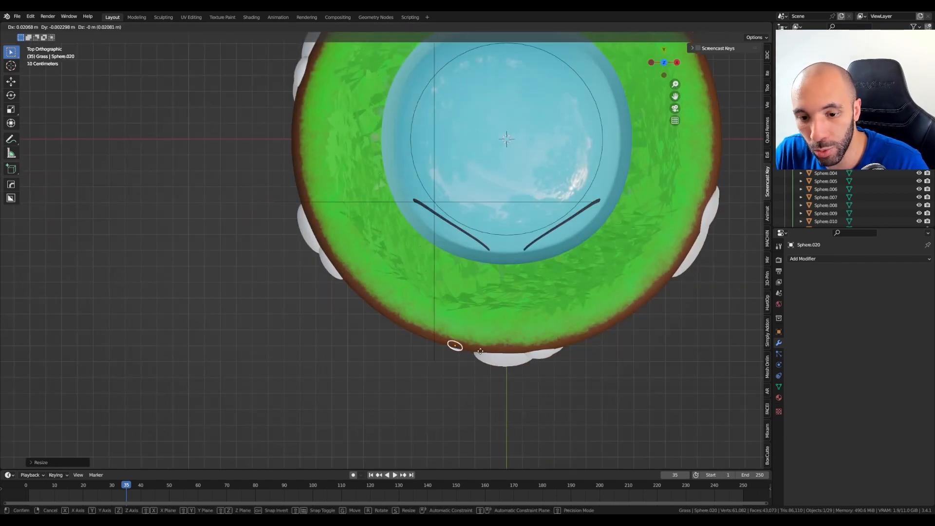
pyautogui.click(488, 354)
pyautogui.press('r')
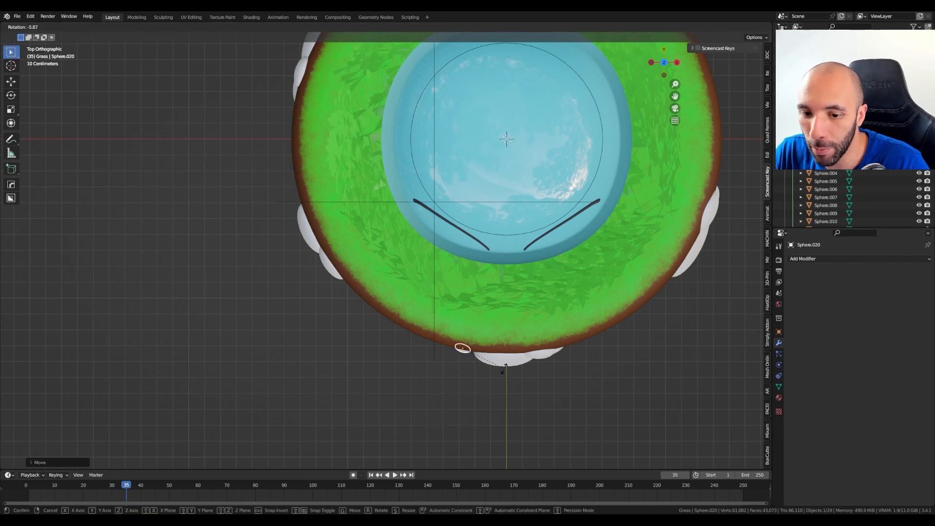
pyautogui.click(506, 365)
# Scale the pebble beside the large front stone down to about 0.7.
pyautogui.moveTo(481, 399); pyautogui.dragTo(554, 366, button='middle')
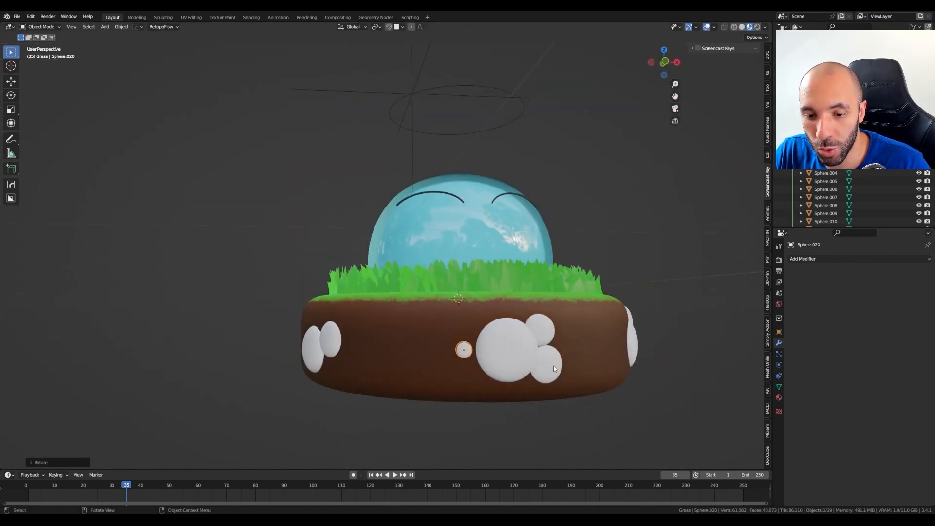
pyautogui.press('s')
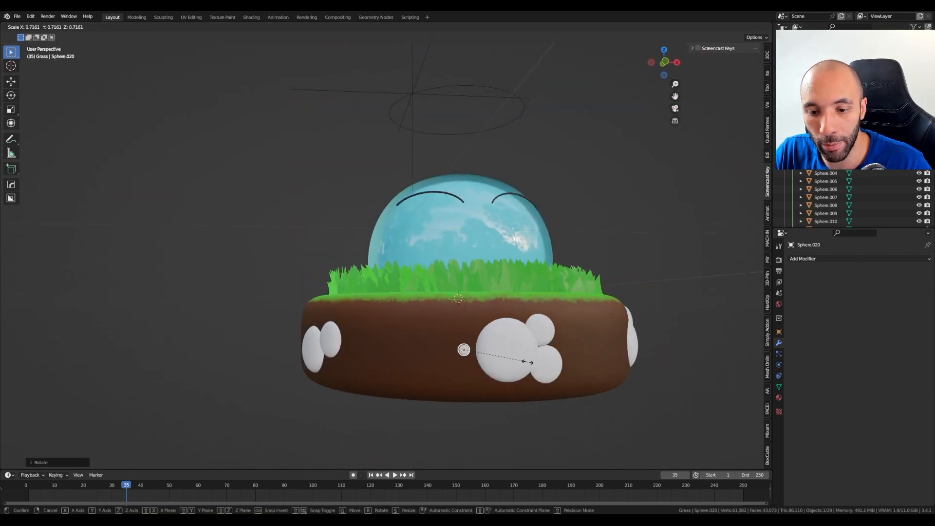
pyautogui.click(528, 363)
# Place a linked duplicate just below the pebble in front view, enlarge it slightly against the large stone's edge, and deselect it.
pyautogui.moveTo(522, 367); pyautogui.dragTo(490, 369, button='middle')
pyautogui.press('KP_1')
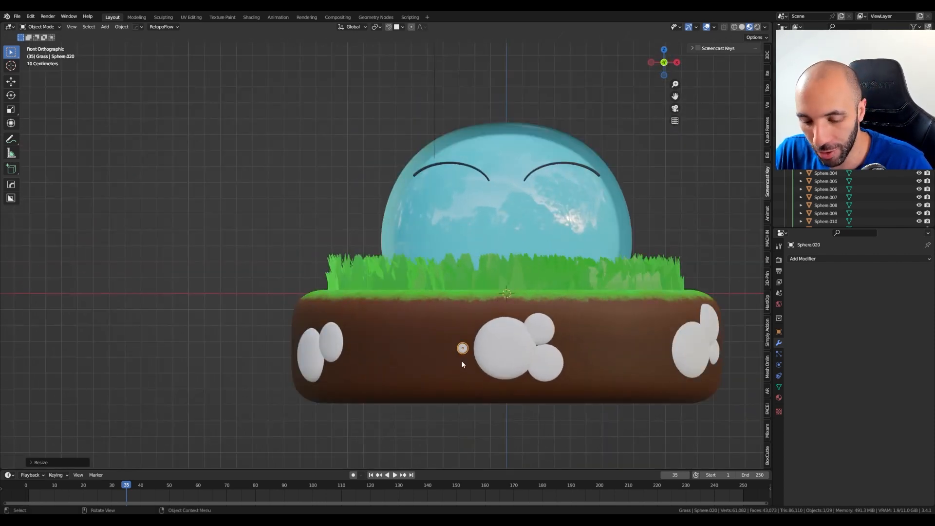
pyautogui.hotkey('shift', 'd')
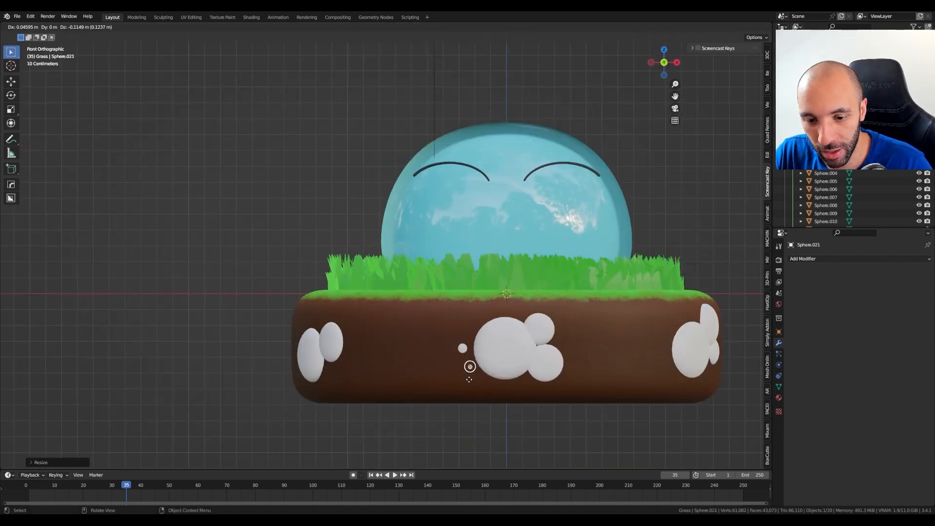
pyautogui.click(469, 379)
pyautogui.press('s')
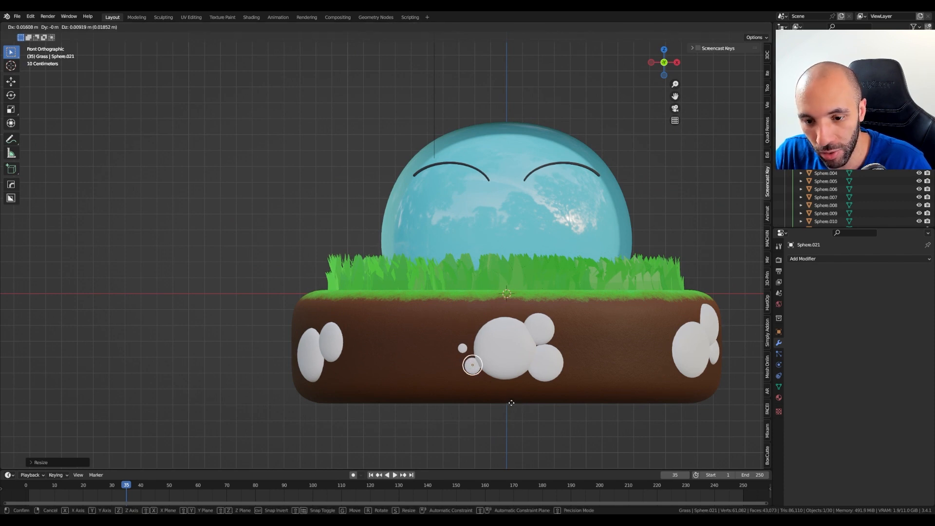
pyautogui.click(512, 402)
pyautogui.click(487, 436)
# Make a linked duplicate of the large front stone, raise it vertically above the base, and move it over the grass's left edge.
pyautogui.scroll(-4, 488, 440)
pyautogui.moveTo(488, 439); pyautogui.dragTo(523, 429, button='middle')
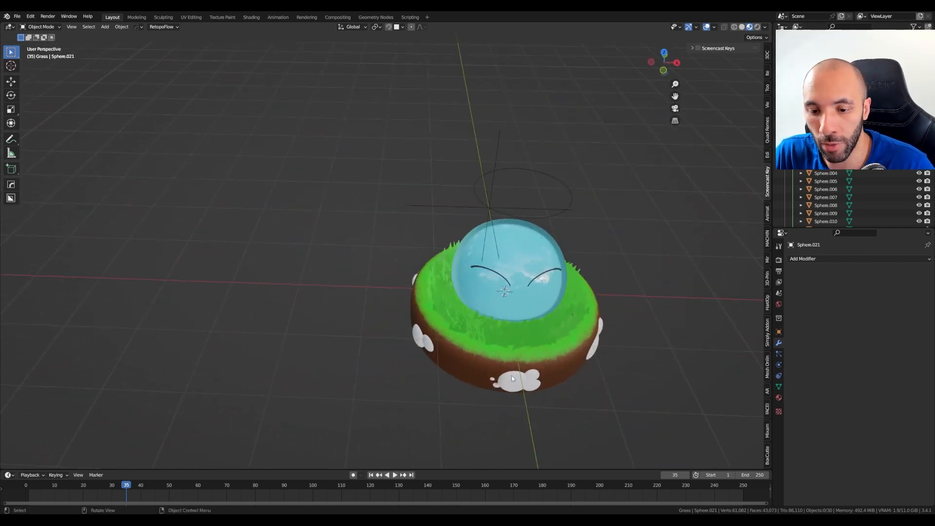
pyautogui.scroll(1, 452, 361)
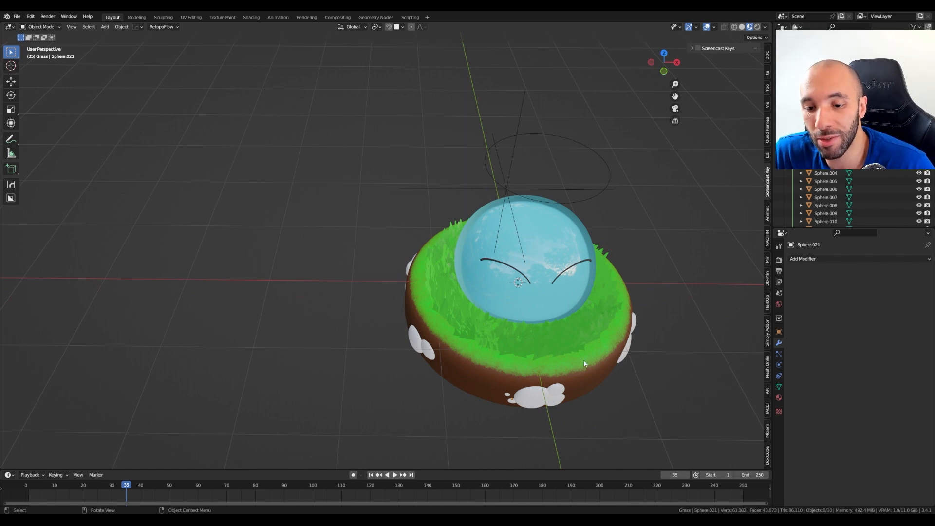
pyautogui.moveTo(602, 413); pyautogui.dragTo(538, 388, button='middle')
pyautogui.hotkey('alt', 'd')
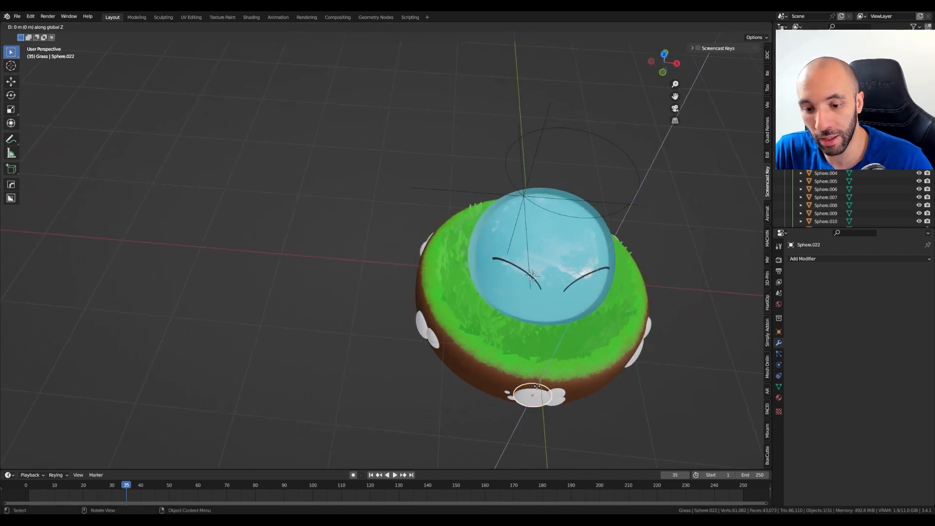
pyautogui.click(544, 357)
pyautogui.press('KP_7')
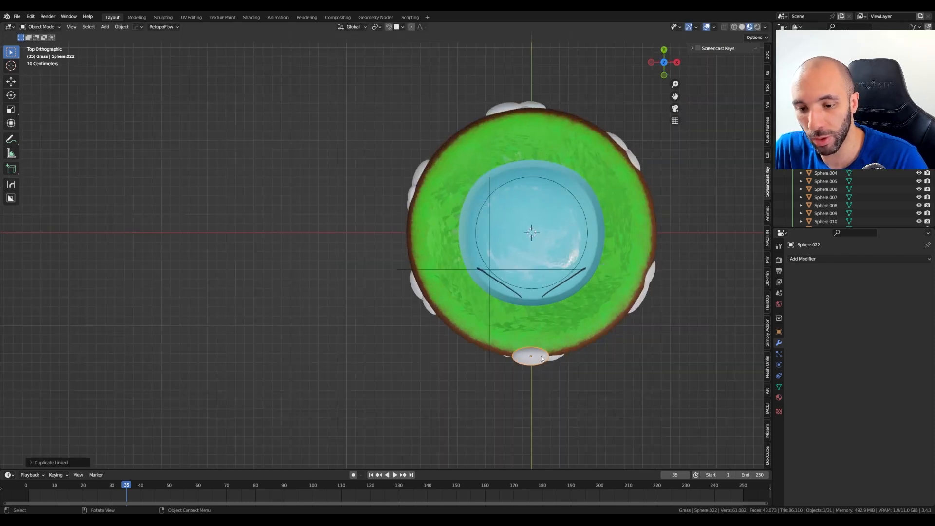
pyautogui.press('g')
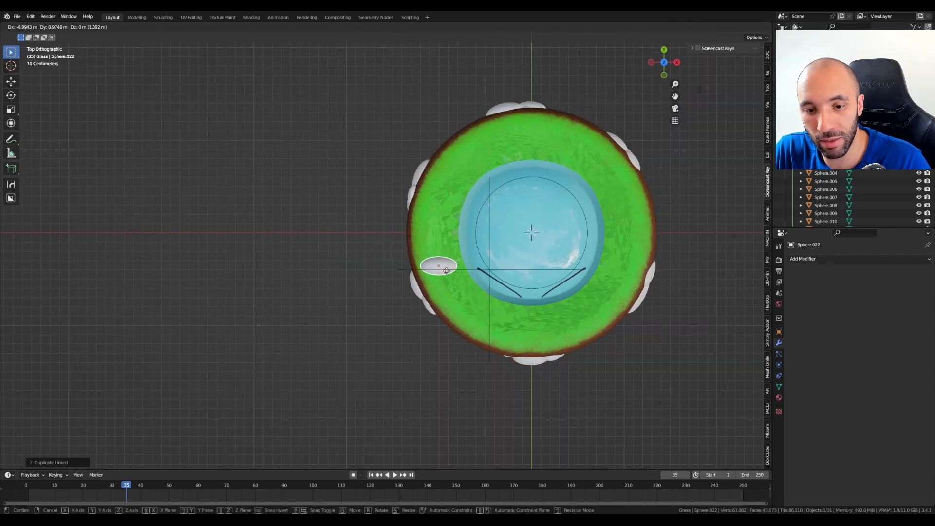
pyautogui.click(447, 269)
# Rotate the duplicated stone 90° around the X axis so it lies flat.
pyautogui.press('r')
pyautogui.press('x')
pyautogui.press('9')
pyautogui.press('0')
pyautogui.press('Return')
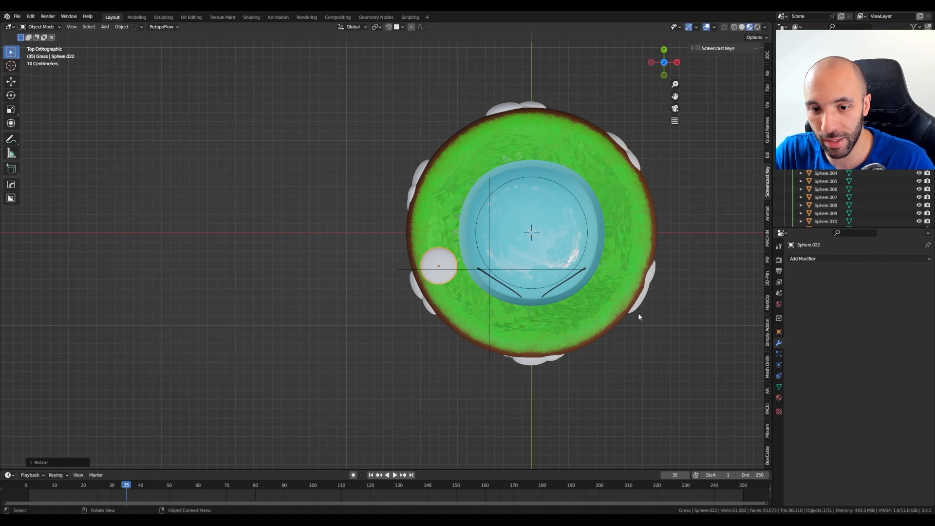
# Lower the flat stone to grass level in front view and scale it down to about 0.3.
pyautogui.press('KP_1')
pyautogui.scroll(1, 444, 271)
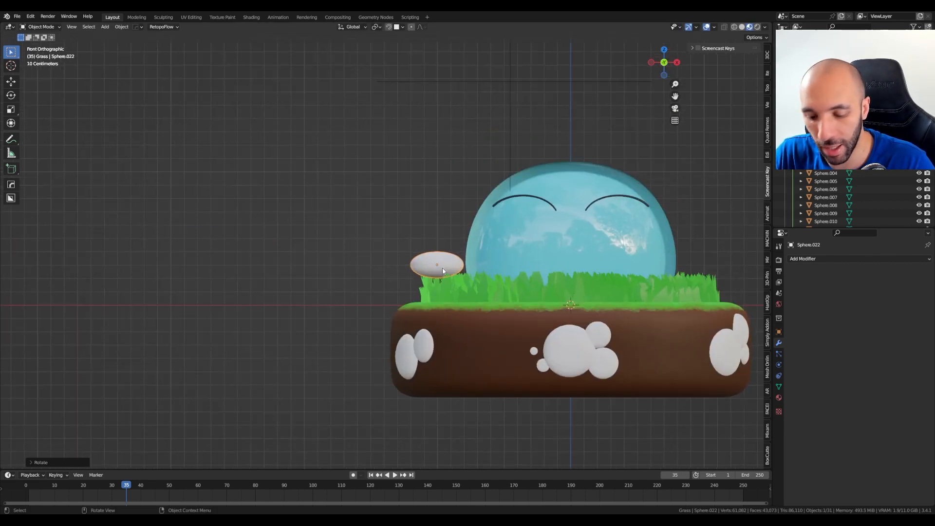
pyautogui.press('g')
pyautogui.click(432, 302)
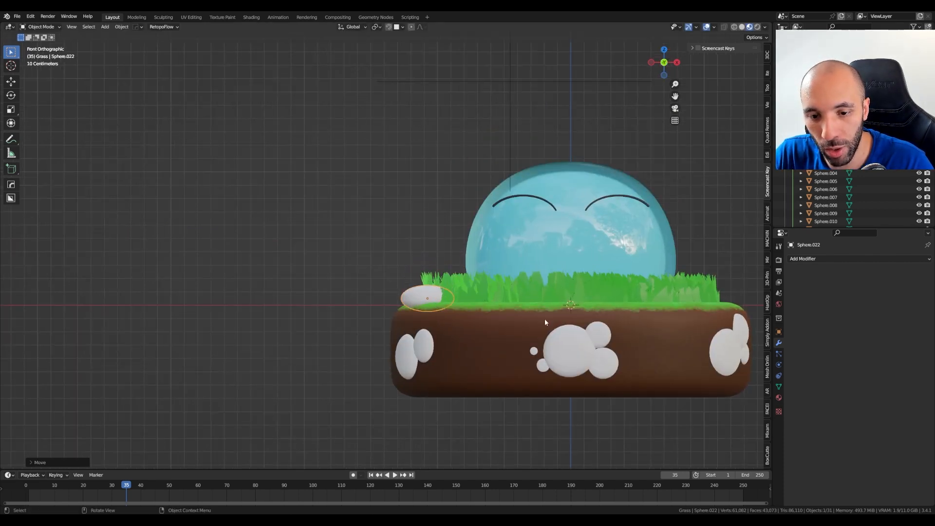
pyautogui.press('s')
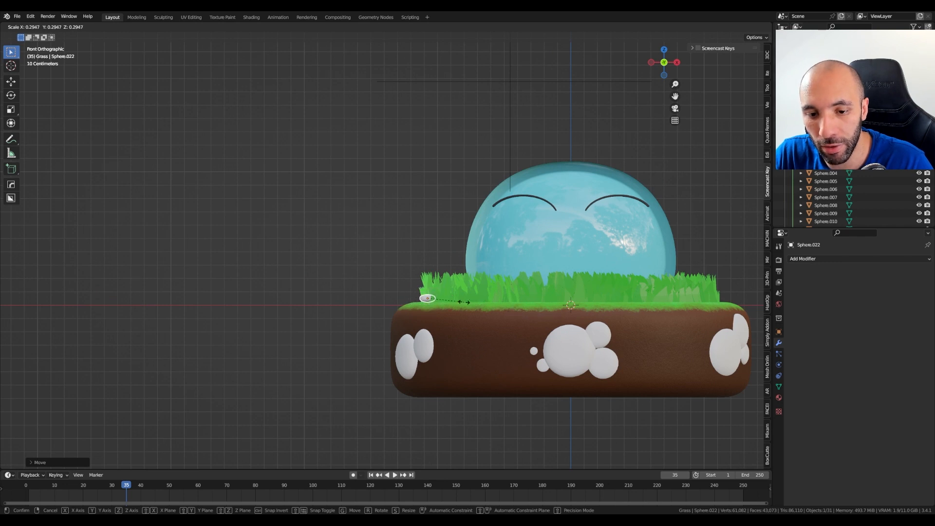
pyautogui.click(435, 306)
# Move the small flat stone down onto the grass's outer rim and tilt it slightly to match the surface.
pyautogui.press('g')
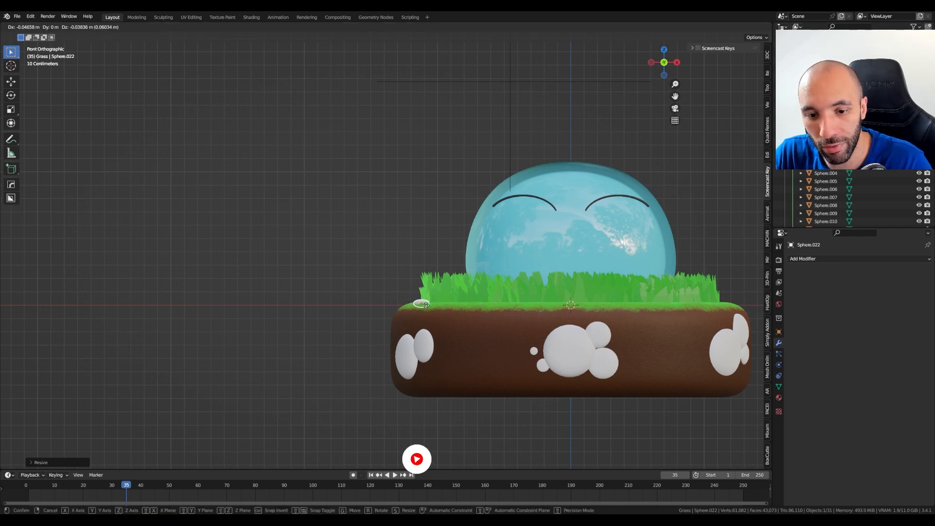
pyautogui.click(429, 310)
pyautogui.press('r')
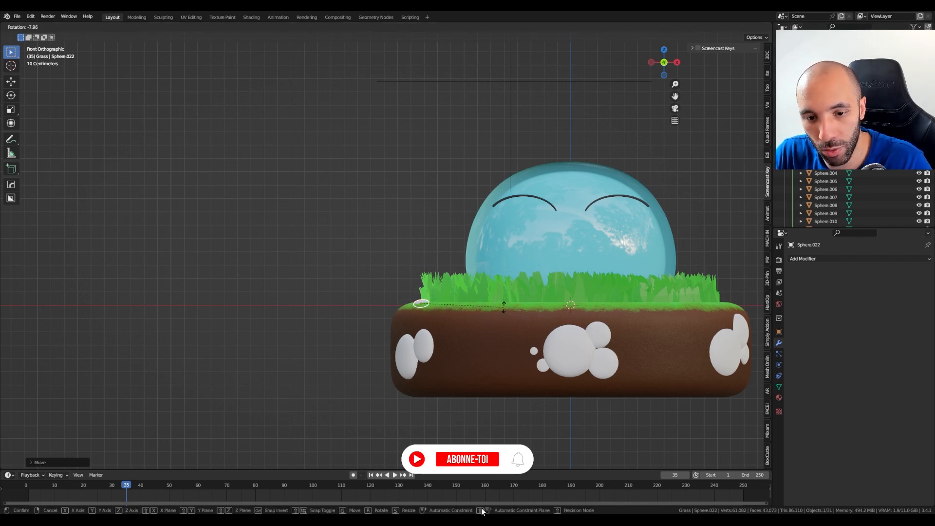
pyautogui.click(492, 312)
# Place a linked duplicate beside the flat stone in top view, scale it to about 0.47, and move it against the original.
pyautogui.moveTo(325, 318); pyautogui.dragTo(379, 372, button='middle')
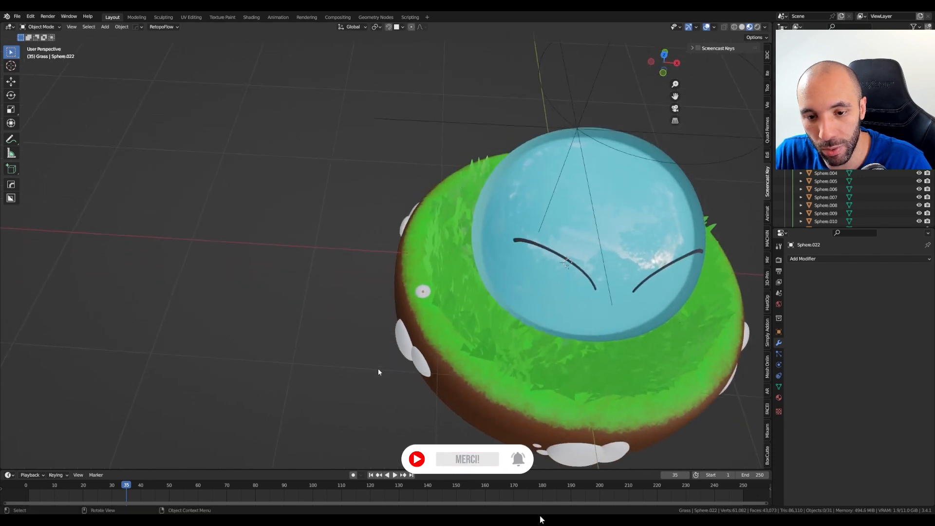
pyautogui.hotkey('shift', 'd')
pyautogui.press('KP_7')
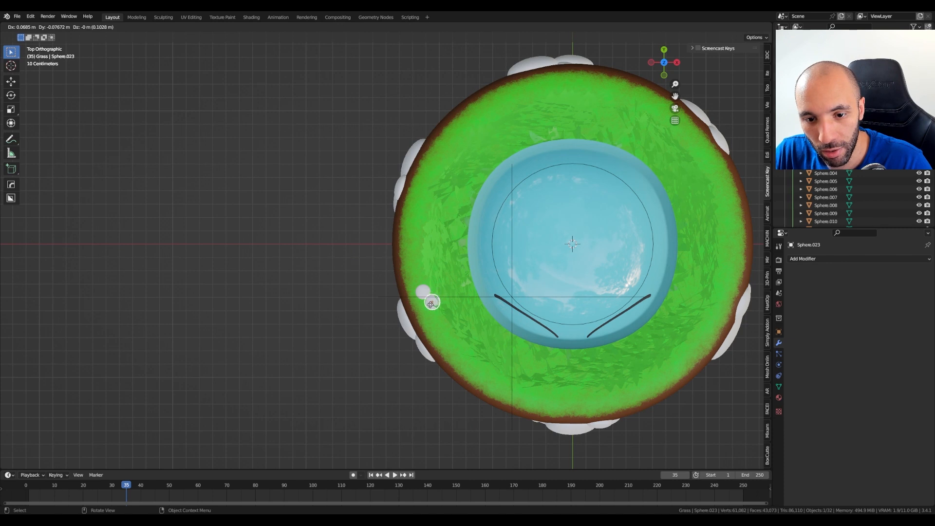
pyautogui.click(439, 315)
pyautogui.press('s')
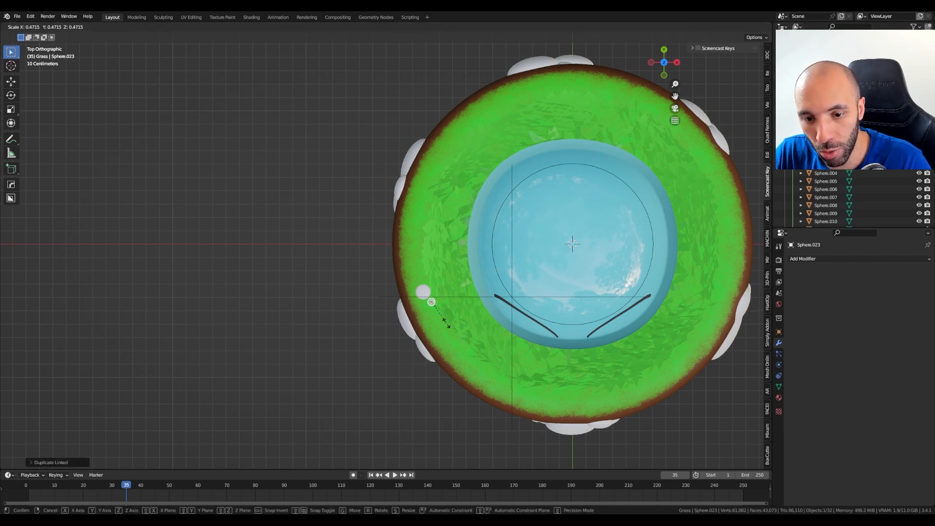
pyautogui.click(445, 324)
pyautogui.press('g')
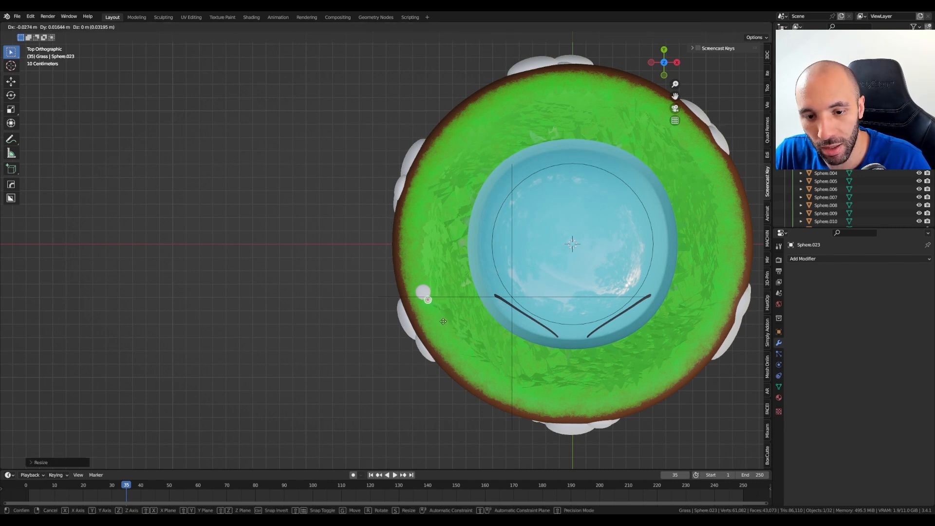
pyautogui.click(444, 322)
# Place a linked duplicate of the larger flat stone on the grass's opposite side and scale it down slightly.
pyautogui.click(439, 303)
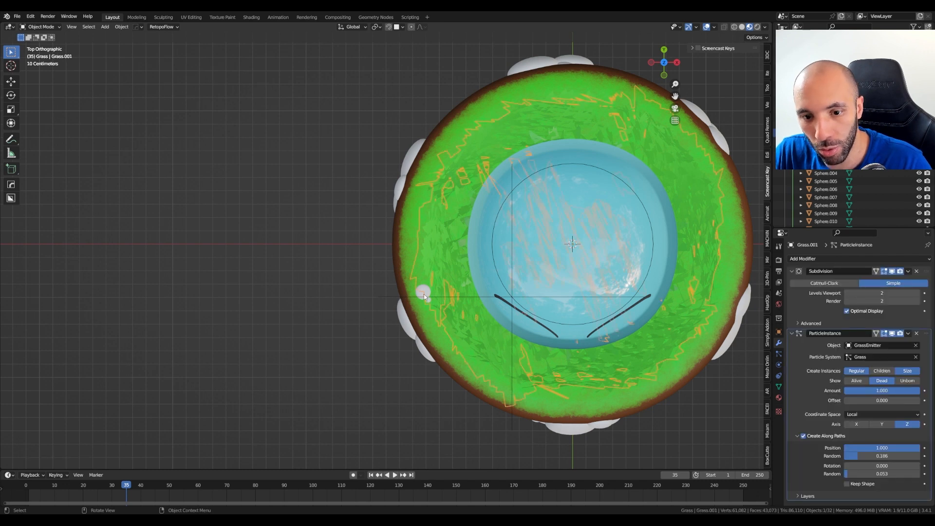
pyautogui.click(424, 294)
pyautogui.hotkey('shift', 'd')
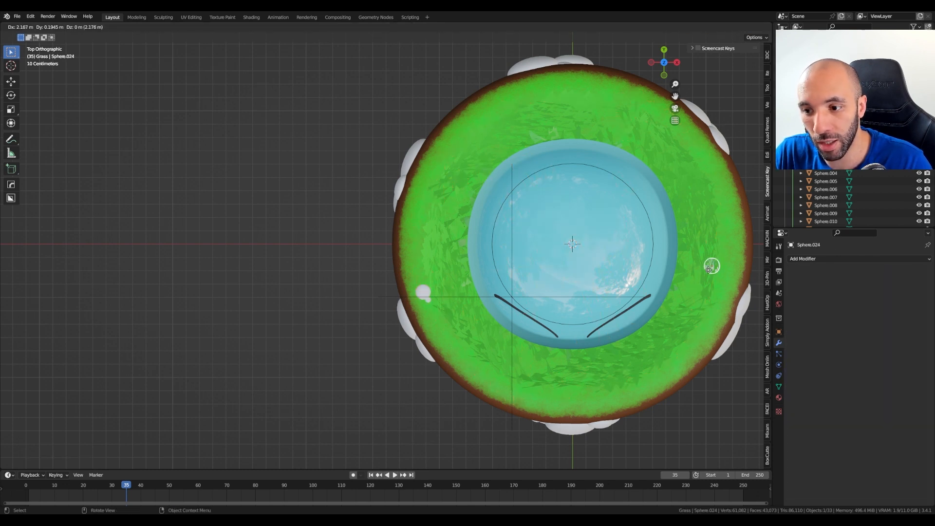
pyautogui.click(724, 290)
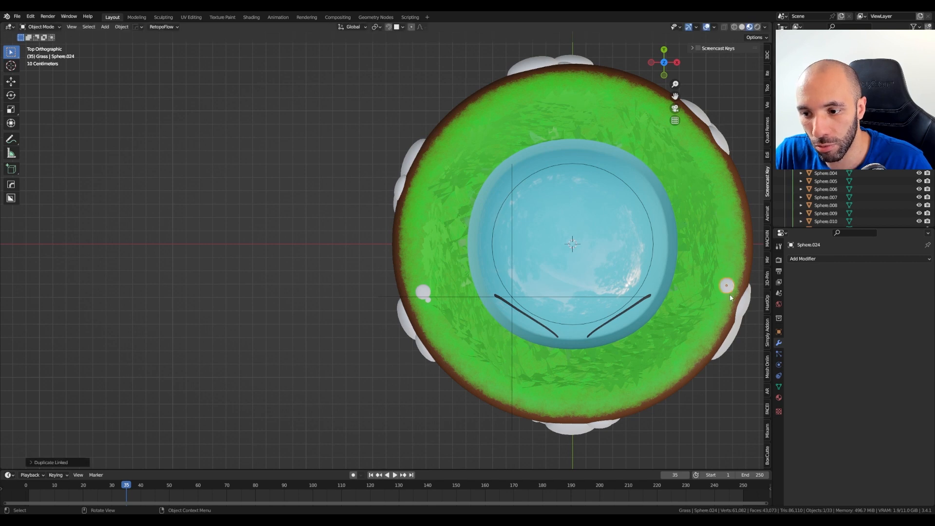
pyautogui.press('s')
pyautogui.click(733, 295)
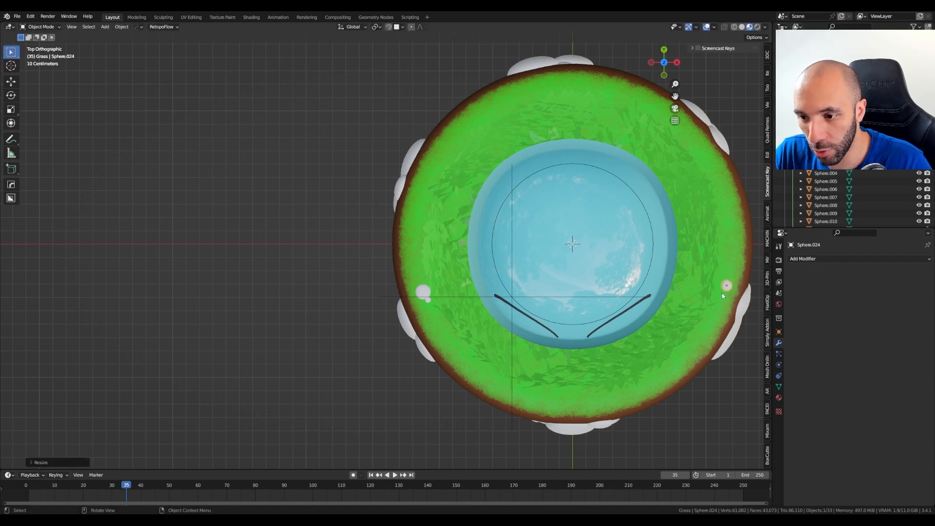
# Tilt the flat stone on the grass's right side slightly with trackball rotation.
pyautogui.press('r')
pyautogui.press('r')
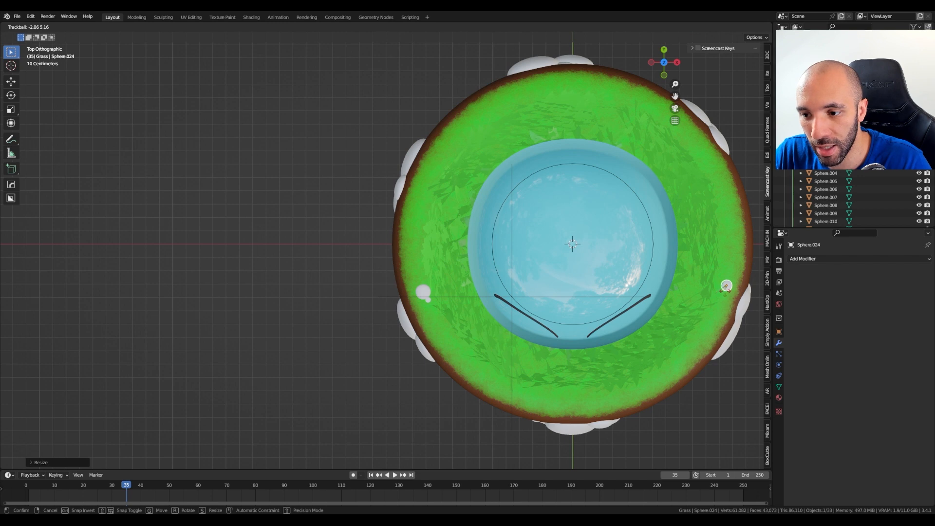
pyautogui.click(726, 289)
# Place a linked duplicate beside the right-hand flat stone, scale it down to about 0.54, and deselect it.
pyautogui.hotkey('shift', 'd')
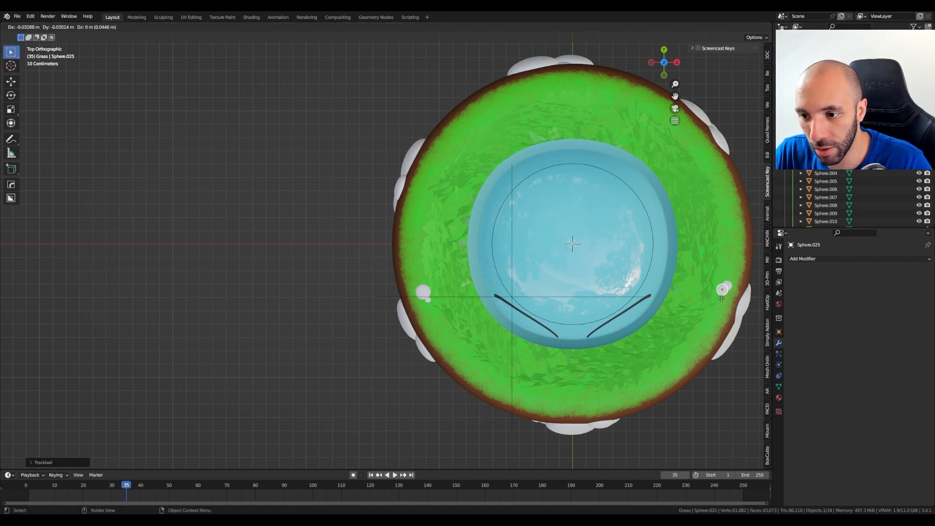
pyautogui.click(719, 299)
pyautogui.press('s')
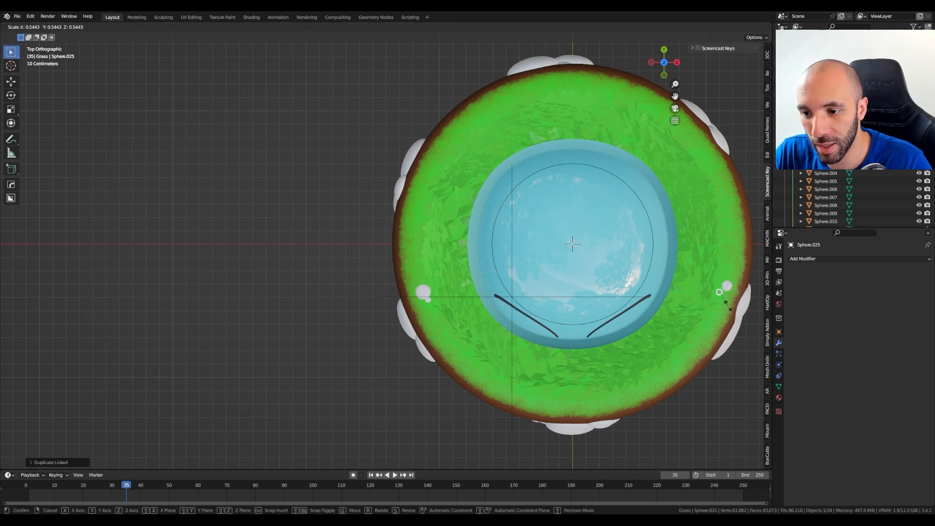
pyautogui.click(729, 307)
pyautogui.click(741, 368)
pyautogui.scroll(-1, 698, 429)
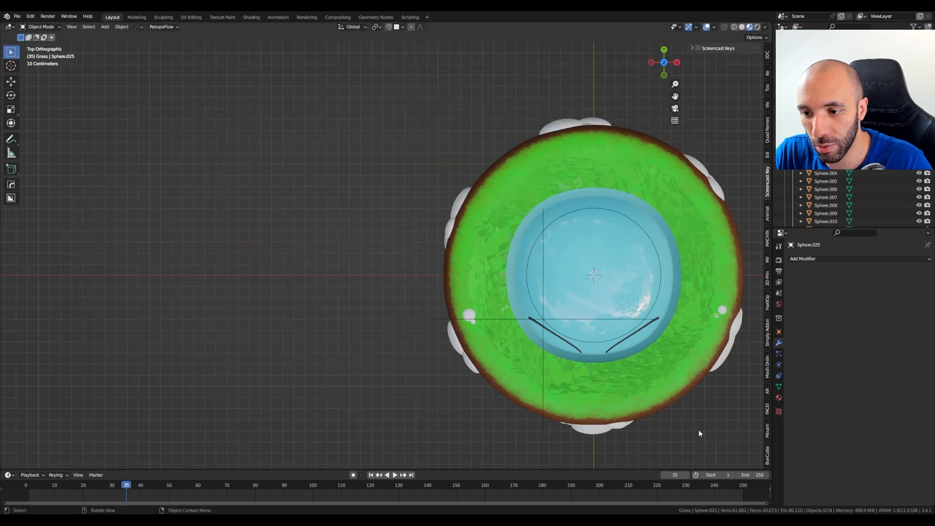
# Place a linked duplicate of the right-hand flat stone about 0.7 m farther back on the grass and scale it slightly.
pyautogui.moveTo(699, 429); pyautogui.dragTo(581, 283, button='middle')
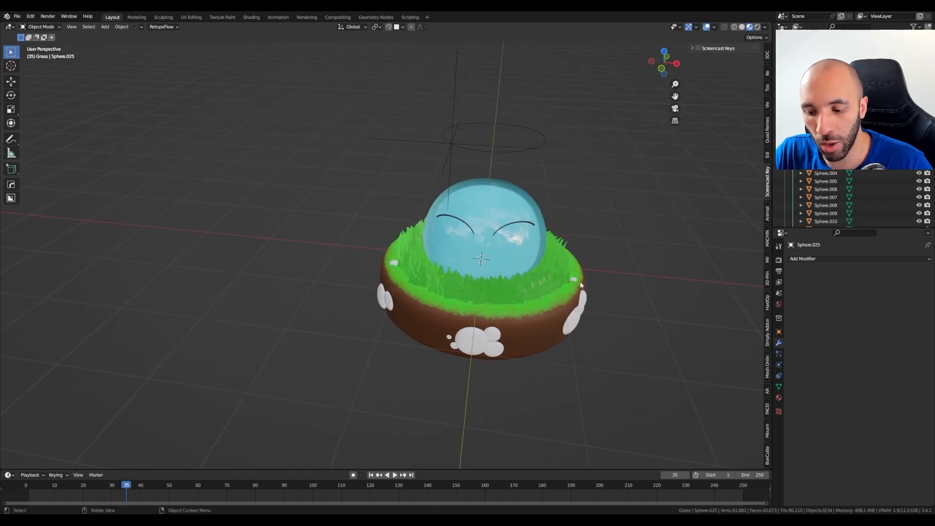
pyautogui.press('KP_7')
pyautogui.scroll(2, 571, 282)
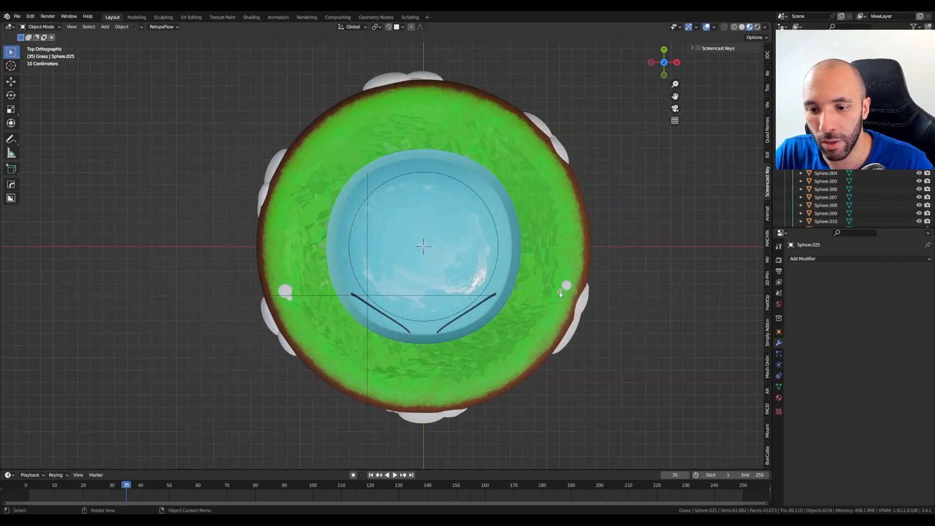
pyautogui.click(564, 290)
pyautogui.click(566, 289)
pyautogui.hotkey('alt', 'd')
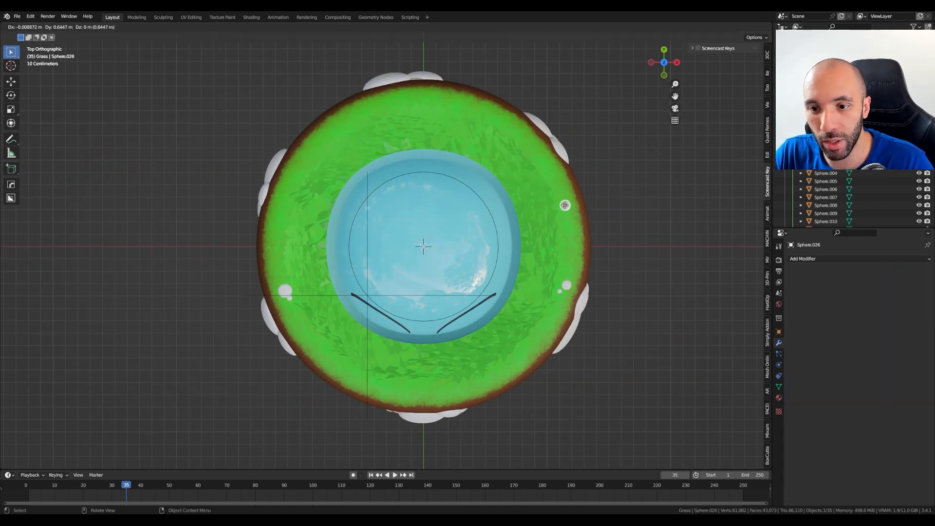
pyautogui.click(568, 203)
pyautogui.press('s')
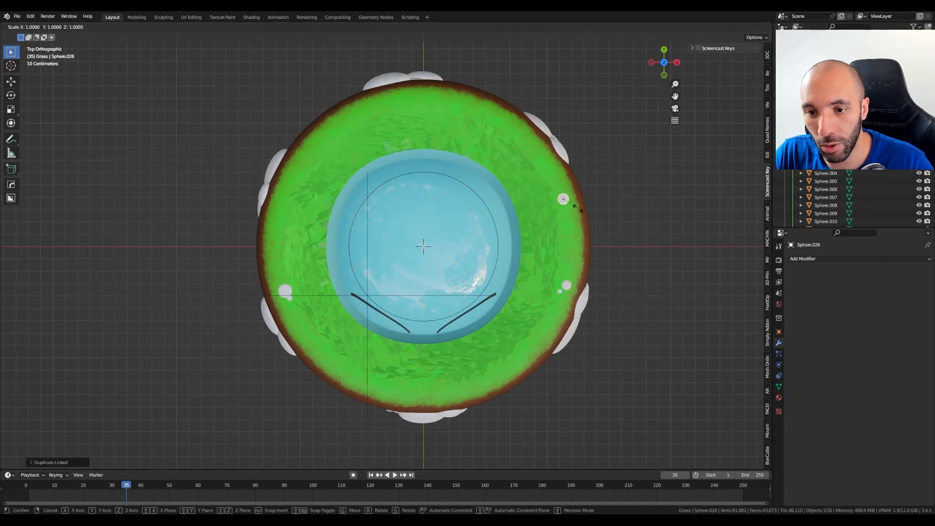
pyautogui.click(580, 209)
# Tilt the new back stone in front view to follow the slope of the grass edge, and deselect it.
pyautogui.press('KP_1')
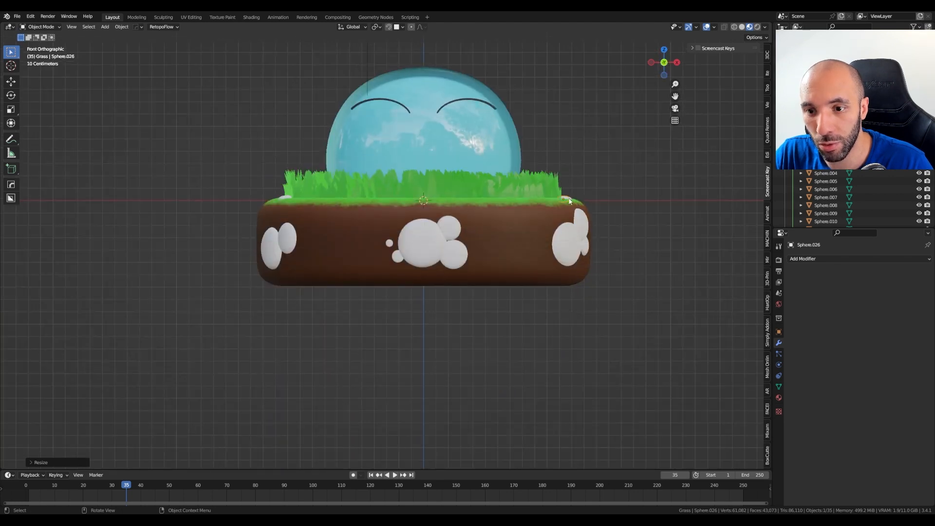
pyautogui.press('r')
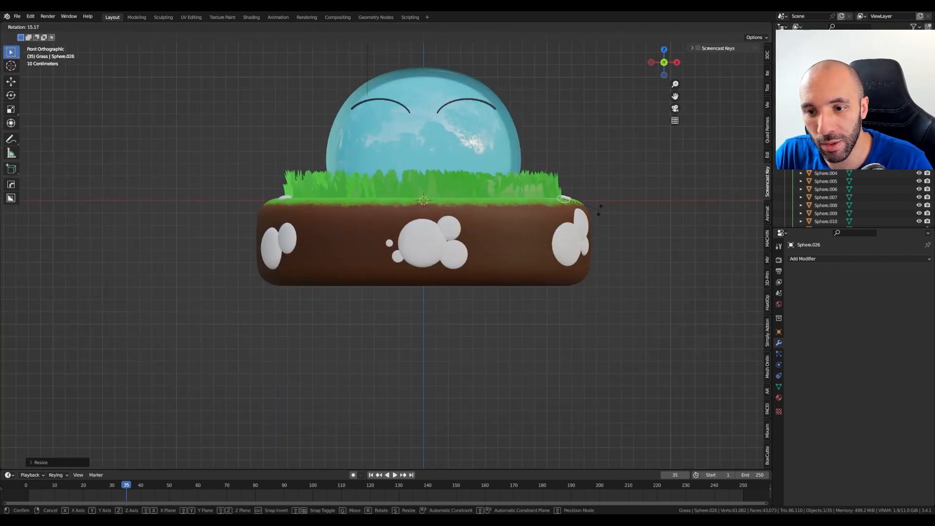
pyautogui.click(601, 222)
pyautogui.moveTo(601, 225); pyautogui.dragTo(547, 313, button='middle')
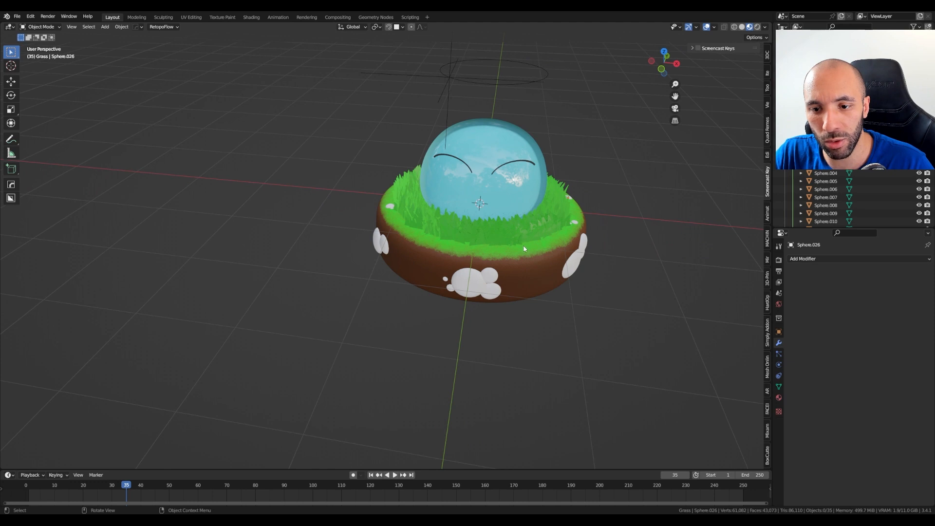
# Place a linked duplicate of the larger right-hand flat stone near the front of the grass in top view, scaled to about 0.87.
pyautogui.click(576, 225)
pyautogui.click(577, 224)
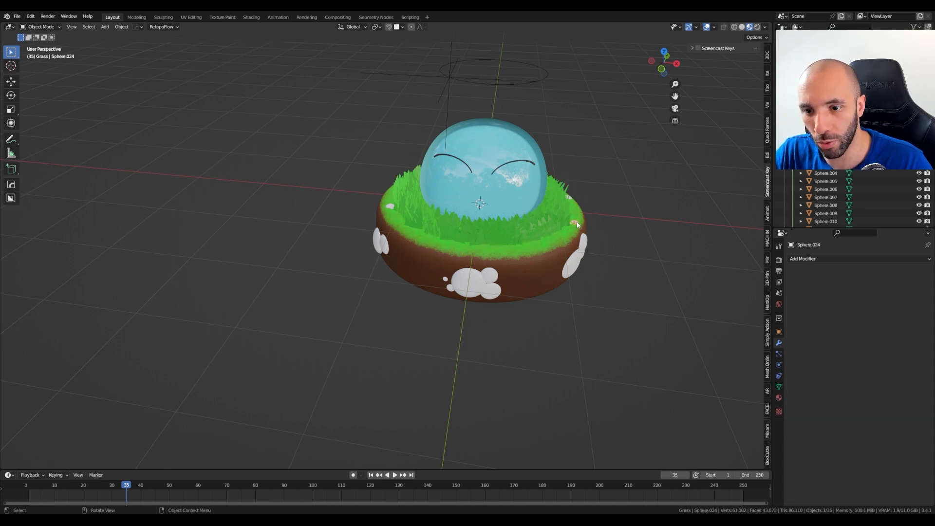
pyautogui.press('KP_7')
pyautogui.hotkey('shift', 'd')
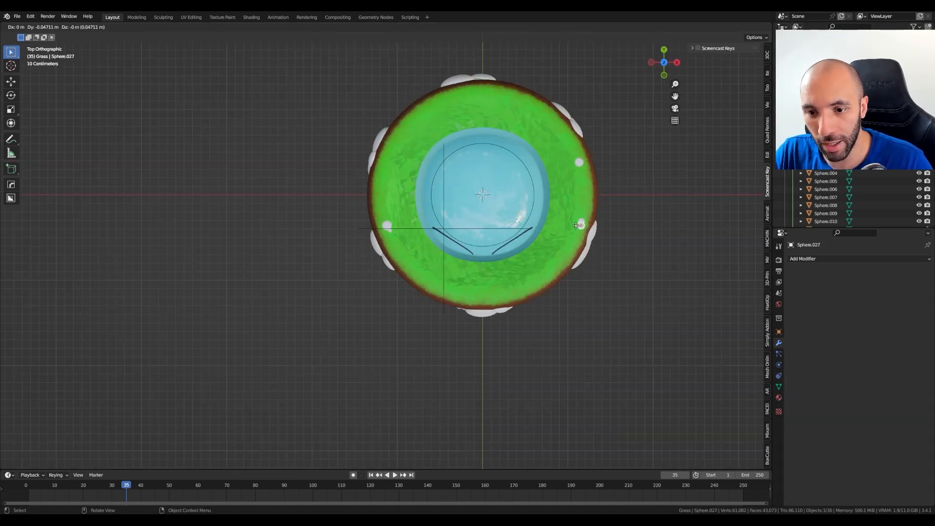
pyautogui.click(525, 279)
pyautogui.press('s')
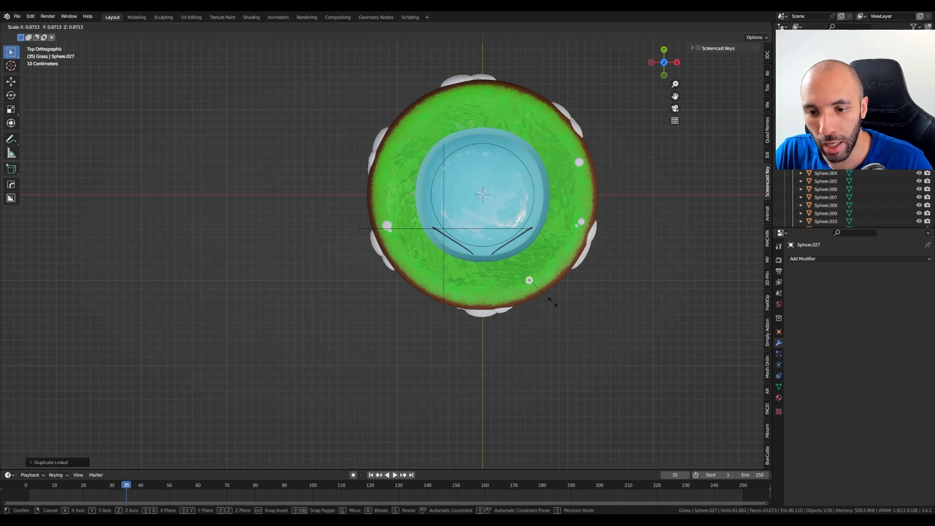
pyautogui.click(548, 301)
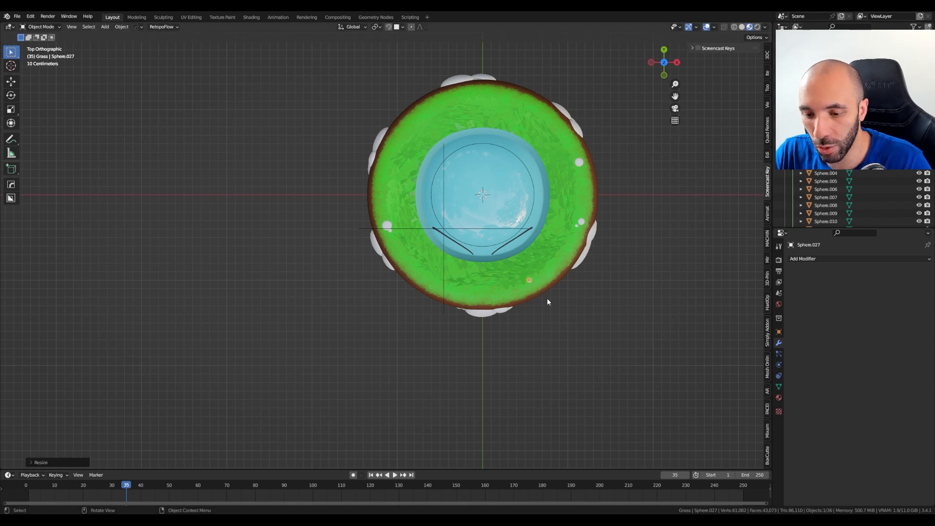
# Nudge the new front stone slightly toward the grass rim, enlarge it a little, and deselect it.
pyautogui.press('g')
pyautogui.click(549, 302)
pyautogui.press('s')
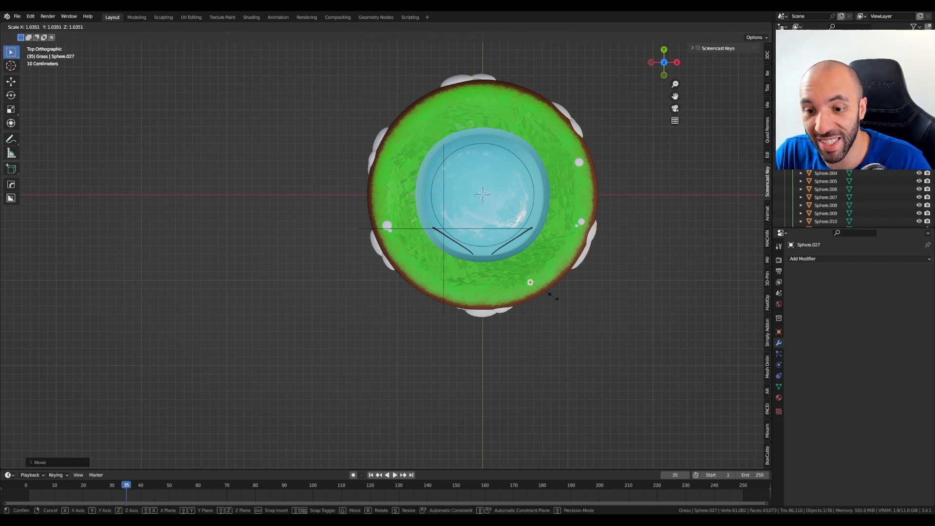
pyautogui.click(558, 300)
pyautogui.click(535, 331)
pyautogui.moveTo(535, 331); pyautogui.dragTo(573, 383, button='middle')
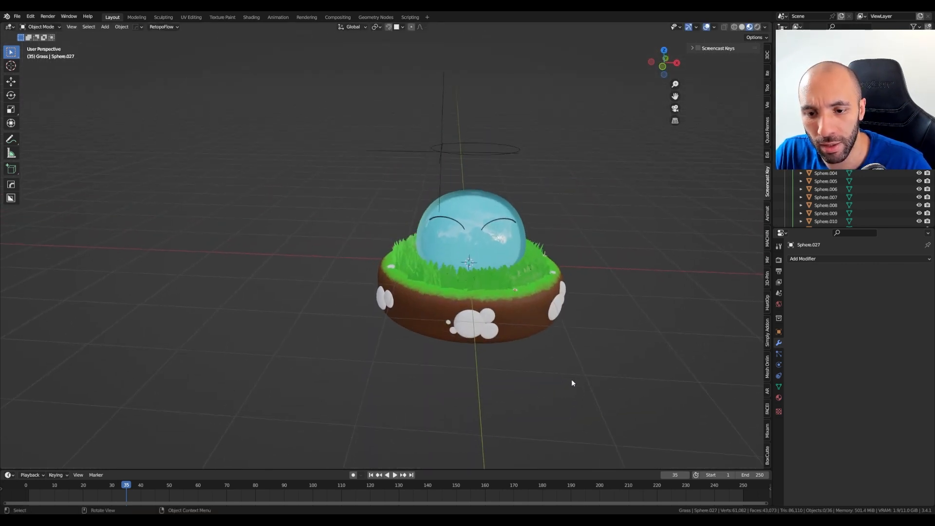
pyautogui.click(474, 246)
pyautogui.keyDown('shift'); pyautogui.moveTo(642, 334); pyautogui.dragTo(640, 323, button='middle'); pyautogui.keyUp('shift')
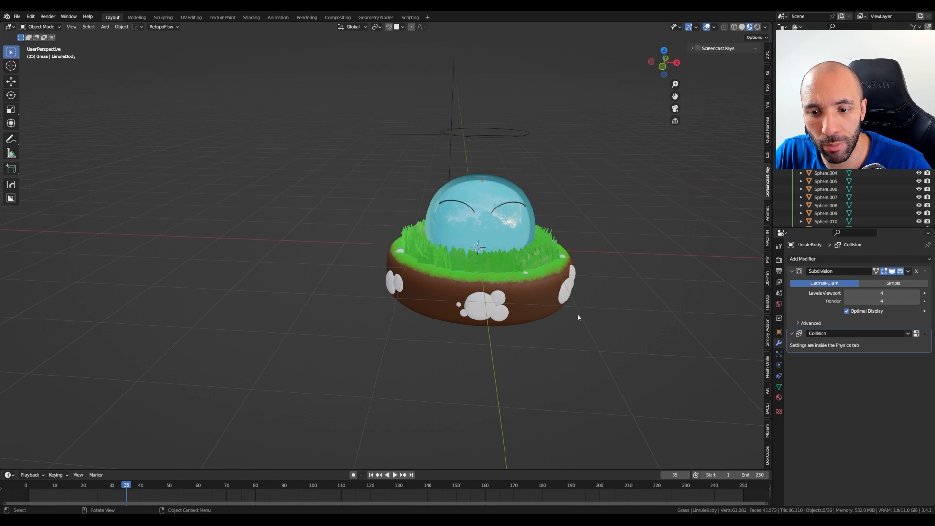
pyautogui.scroll(1, 523, 262)
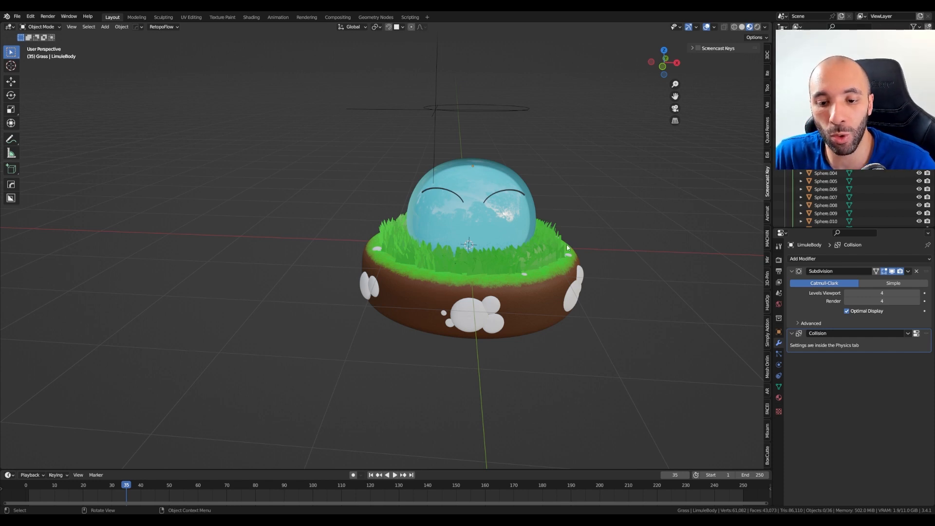
# Give the large stone on the front of the dirt side a new material named Rock.
pyautogui.click(471, 320)
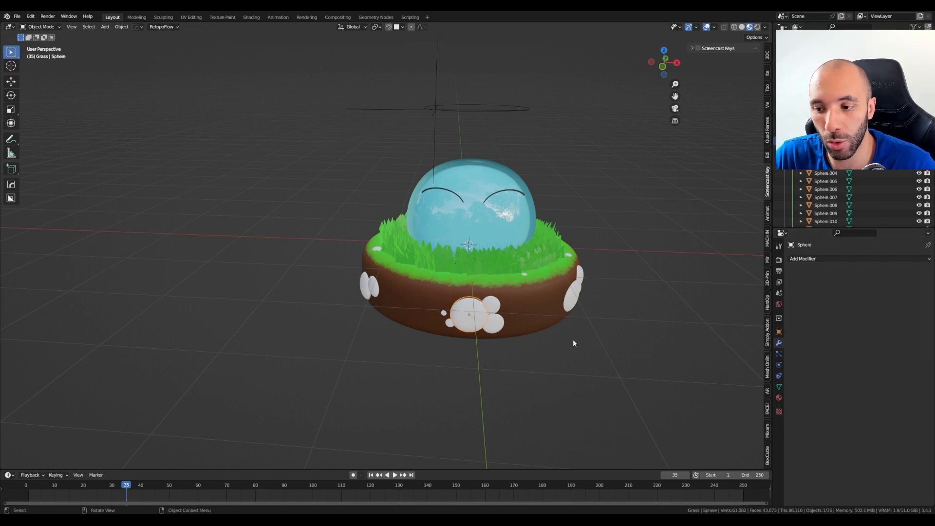
pyautogui.click(779, 398)
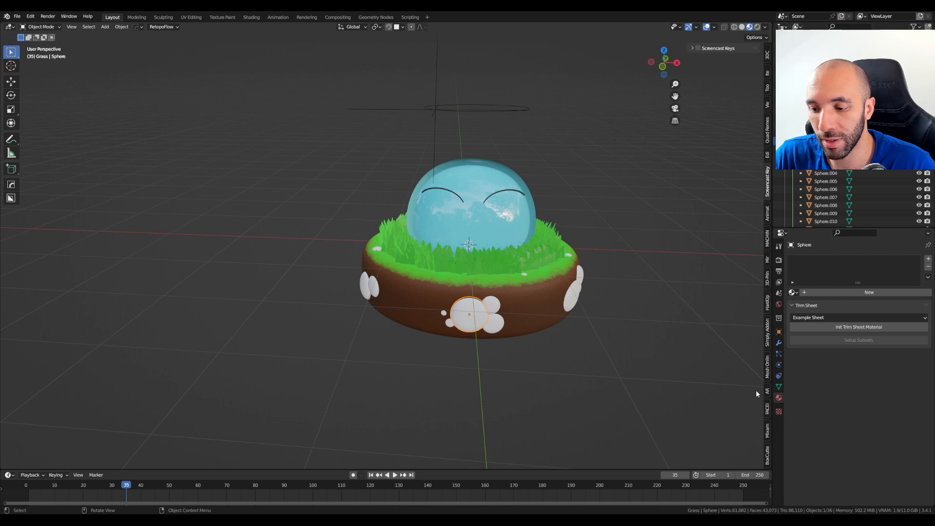
pyautogui.click(848, 293)
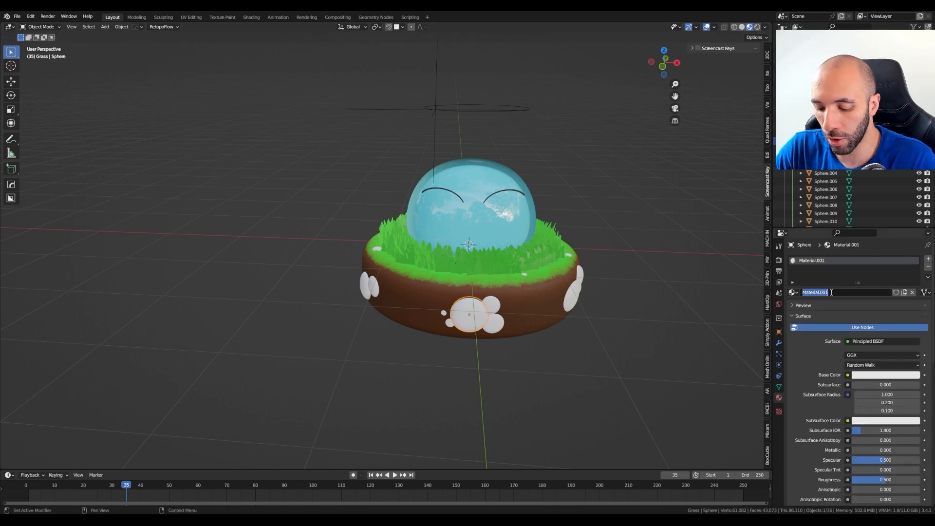
pyautogui.write('Rock')
pyautogui.press('Return')
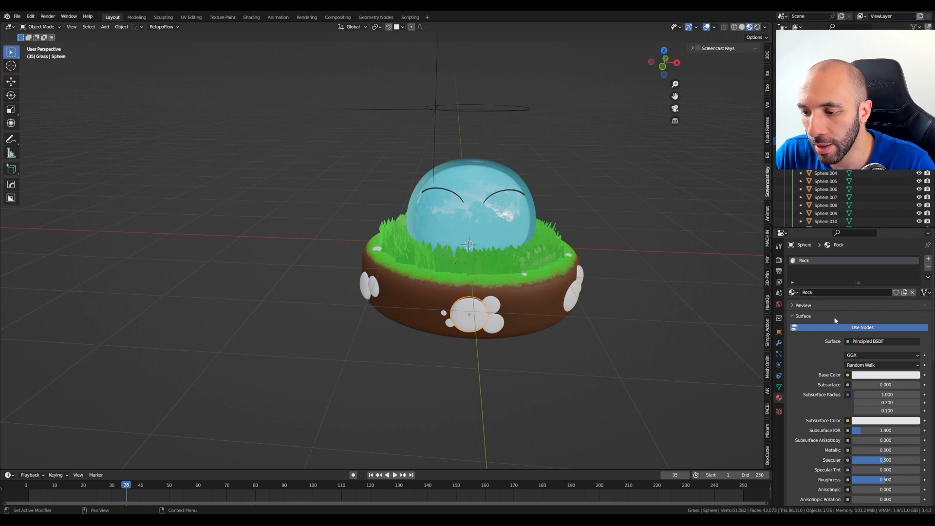
# Set the Rock material's base color to a grey with value about 0.35, specular to 0.271 and roughness to 0.862.
pyautogui.click(875, 375)
pyautogui.moveTo(914, 264)
pyautogui.mouseDown()
pyautogui.moveTo(914, 290)
pyautogui.moveTo(914, 280)
pyautogui.mouseUp()
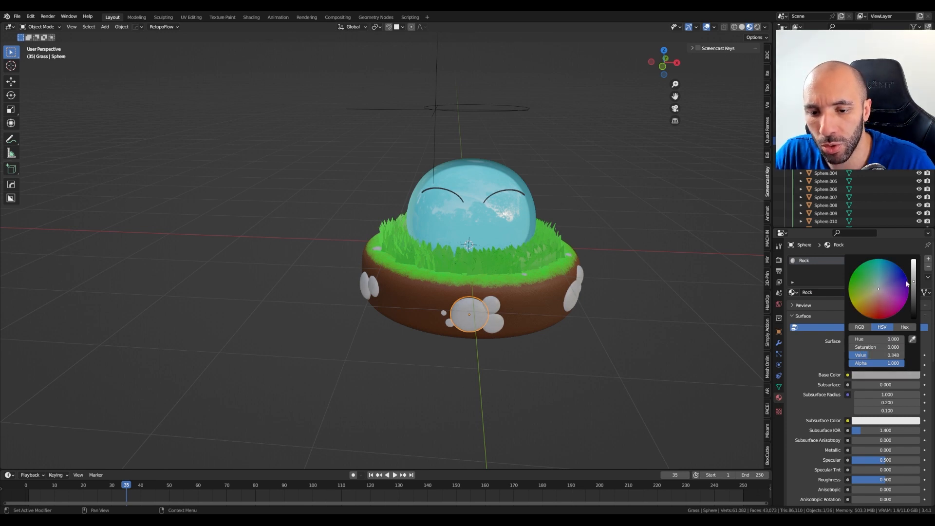
pyautogui.scroll(2, 454, 276)
pyautogui.moveTo(486, 309); pyautogui.dragTo(485, 288, button='middle')
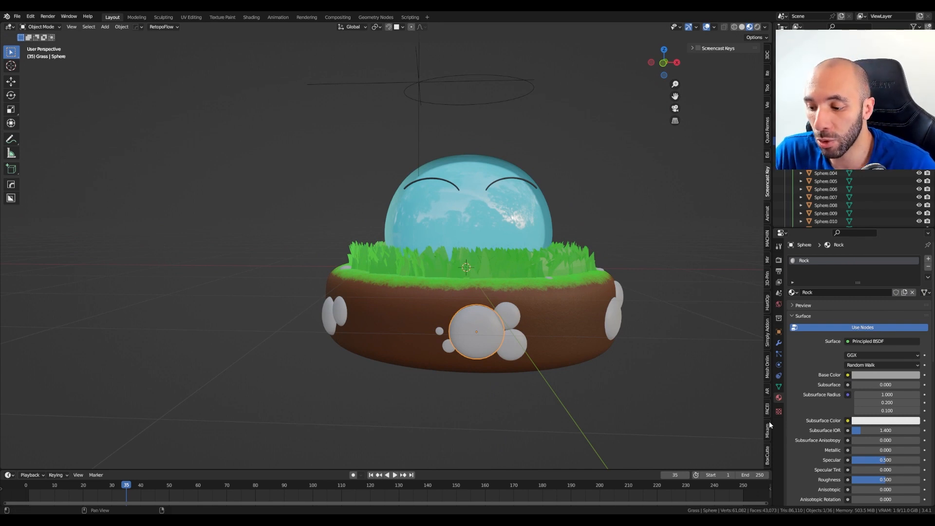
pyautogui.scroll(-3, 870, 426)
pyautogui.moveTo(884, 417); pyautogui.dragTo(909, 436)
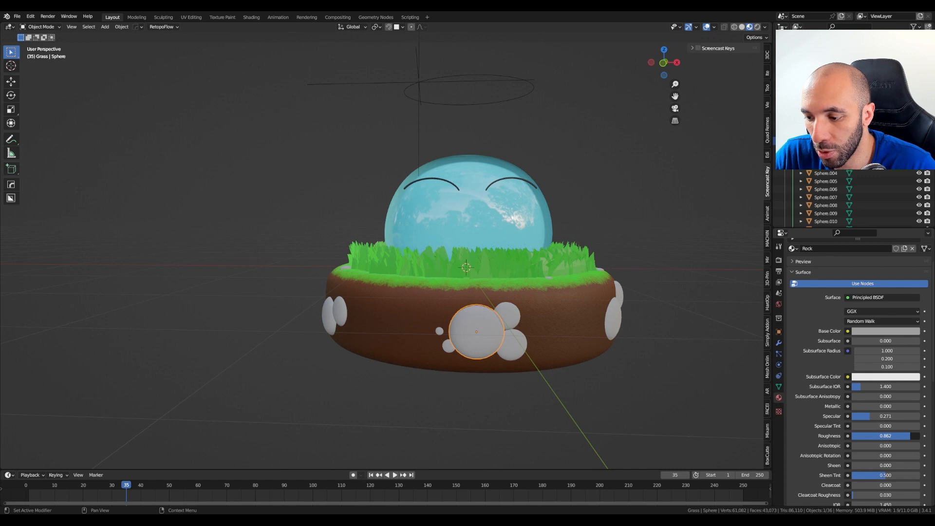
# Deselect the stone and examine the grey stones around the base from the back and the front.
pyautogui.moveTo(487, 336); pyautogui.dragTo(537, 387, button='middle')
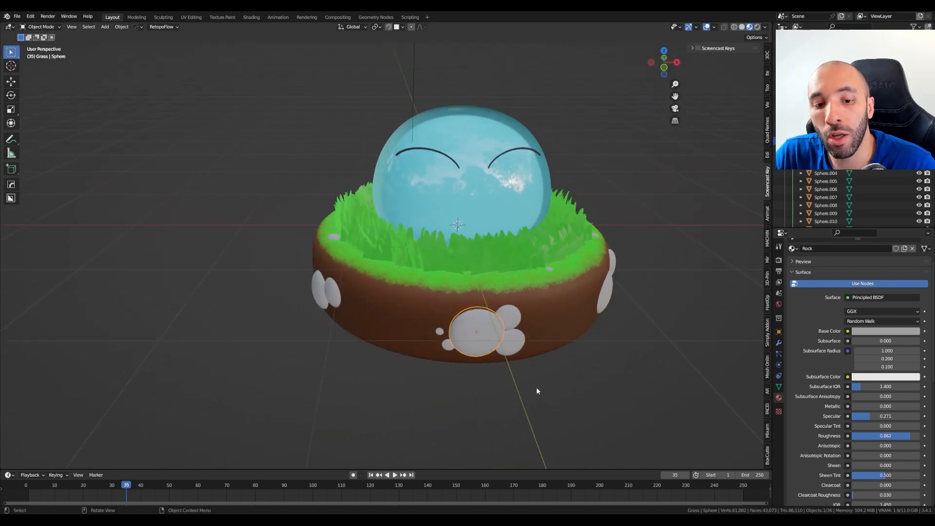
pyautogui.click(538, 391)
pyautogui.scroll(-2, 540, 390)
pyautogui.moveTo(617, 344); pyautogui.dragTo(559, 337, button='middle')
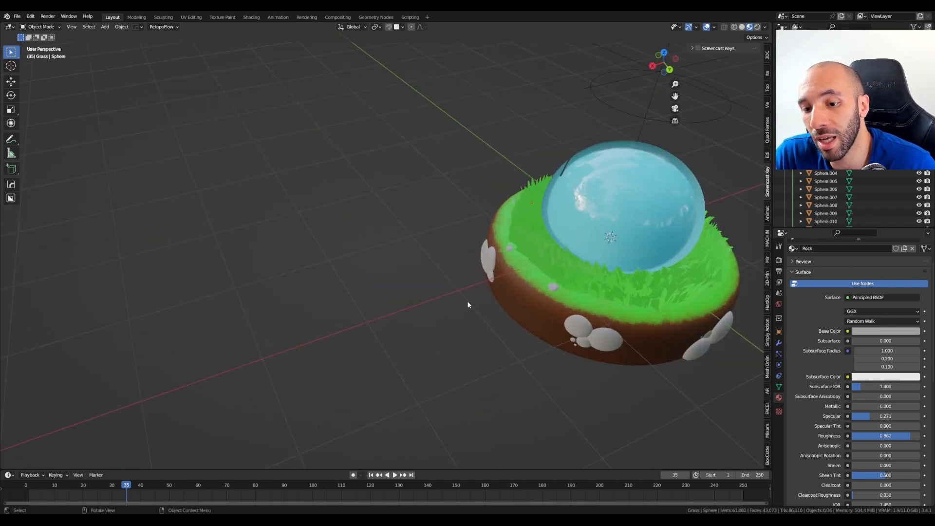
pyautogui.moveTo(467, 305); pyautogui.dragTo(294, 235, button='middle')
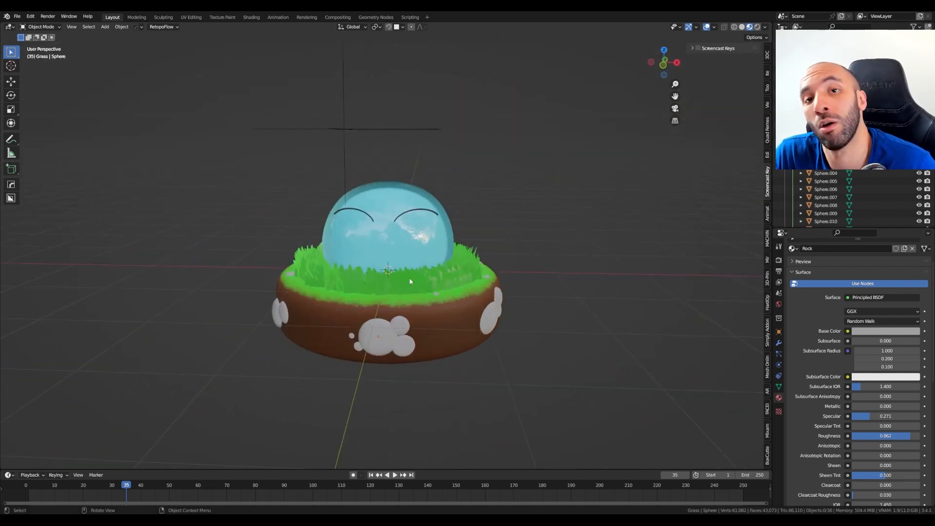
pyautogui.scroll(2, 385, 314)
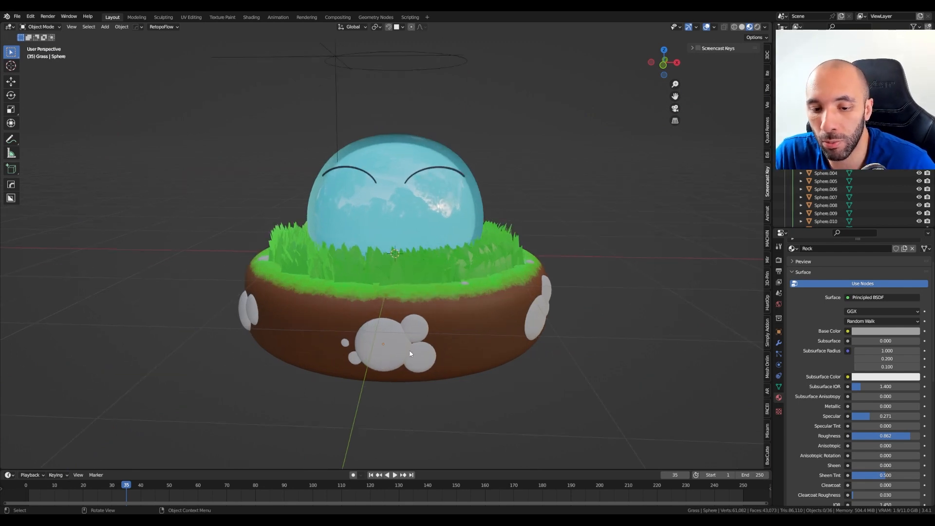
pyautogui.keyDown('shift'); pyautogui.moveTo(407, 344); pyautogui.dragTo(492, 349, button='middle'); pyautogui.keyUp('shift')
# Try pulling one vertex of the large front stone with proportional editing to deform the linked stones.
pyautogui.click(457, 364)
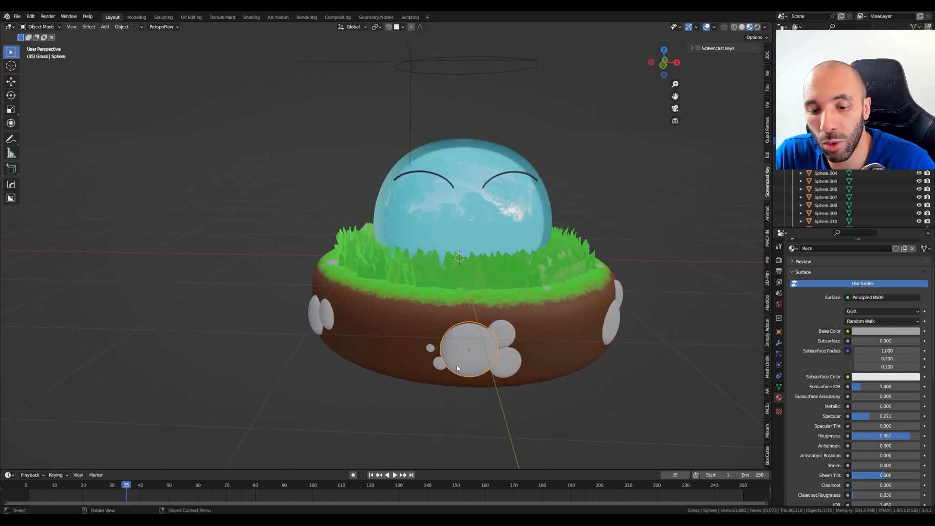
pyautogui.press('Tab')
pyautogui.click(404, 367)
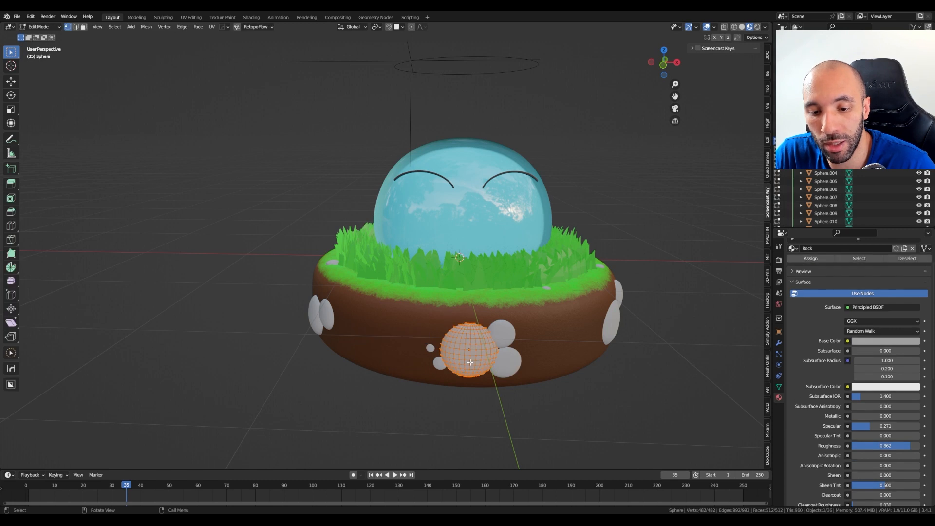
pyautogui.moveTo(438, 380); pyautogui.dragTo(487, 400, button='middle')
pyautogui.press('g')
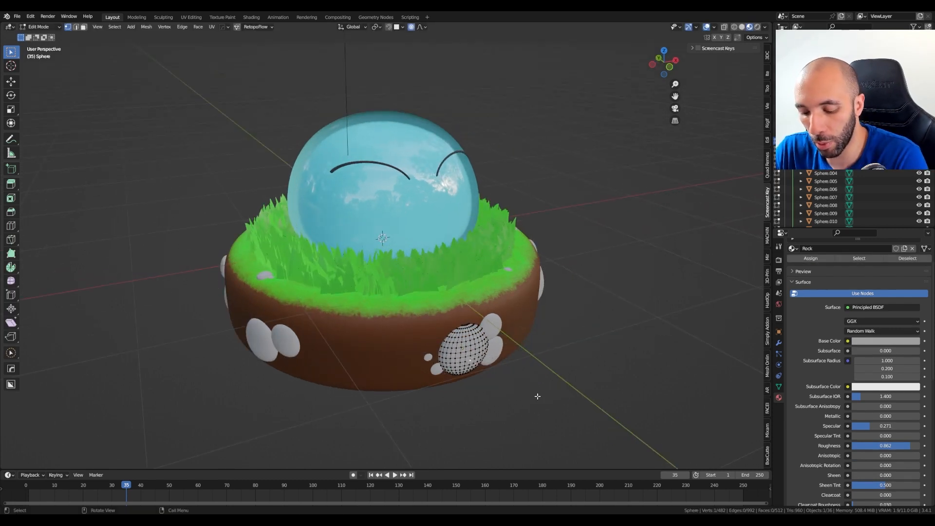
pyautogui.press('o')
pyautogui.scroll(12, 541, 411)
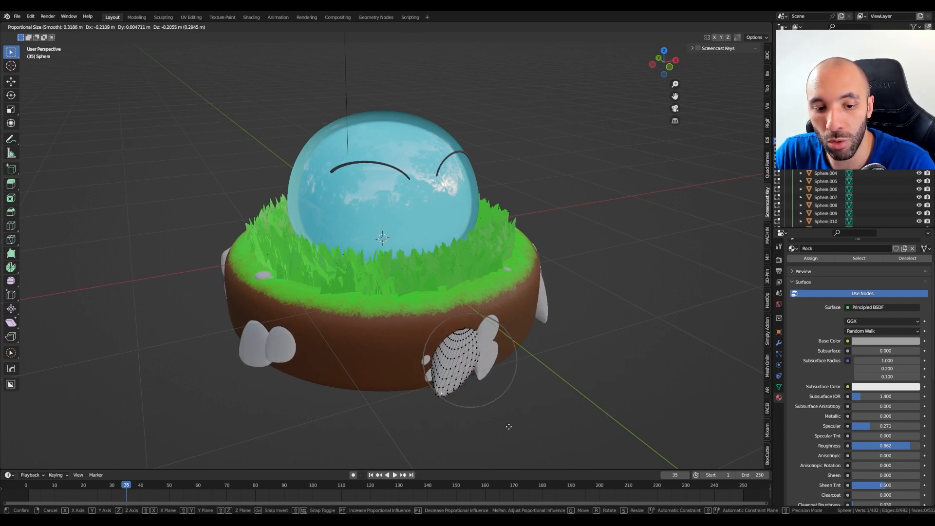
pyautogui.rightClick(511, 396)
pyautogui.press('Tab')
pyautogui.click(540, 257)
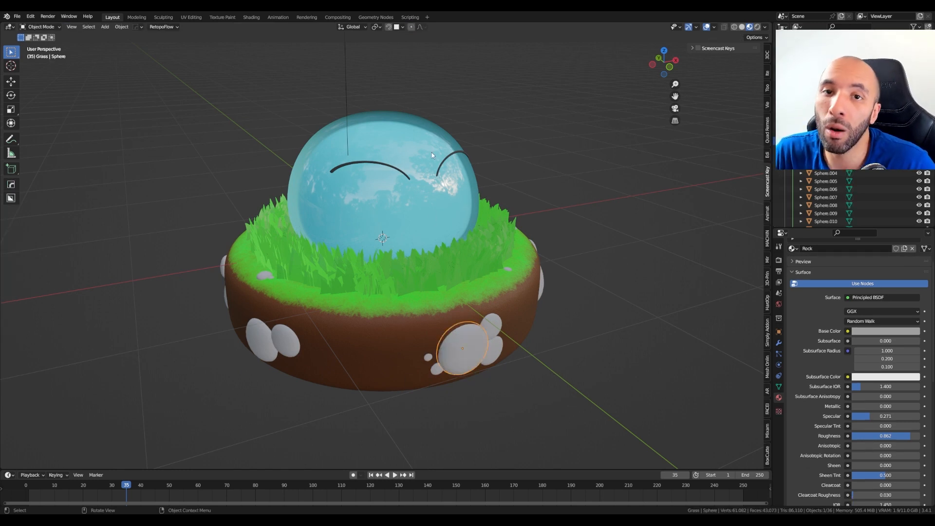
# Switch to the Shading workspace and enlarge the node editor to show the Rock material's nodes.
pyautogui.click(253, 19)
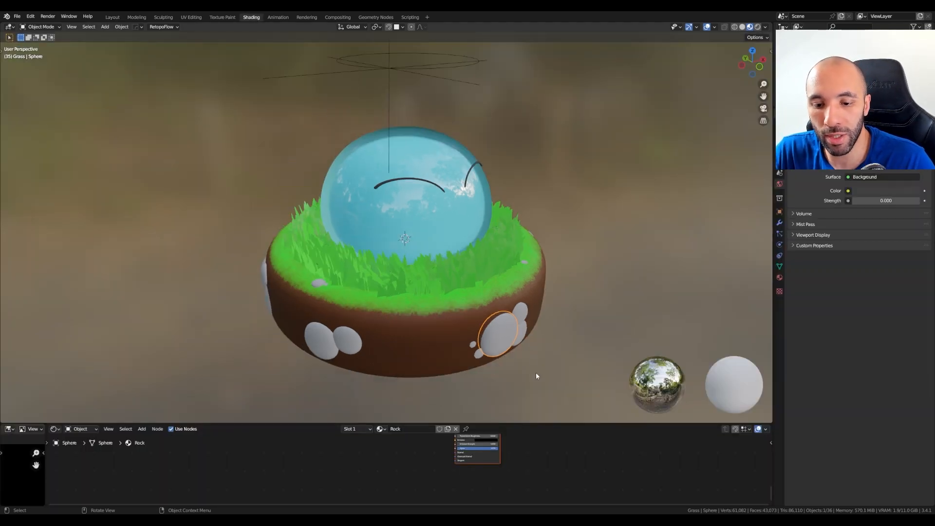
pyautogui.moveTo(526, 423); pyautogui.dragTo(526, 227)
pyautogui.moveTo(409, 263); pyautogui.dragTo(440, 360, button='middle')
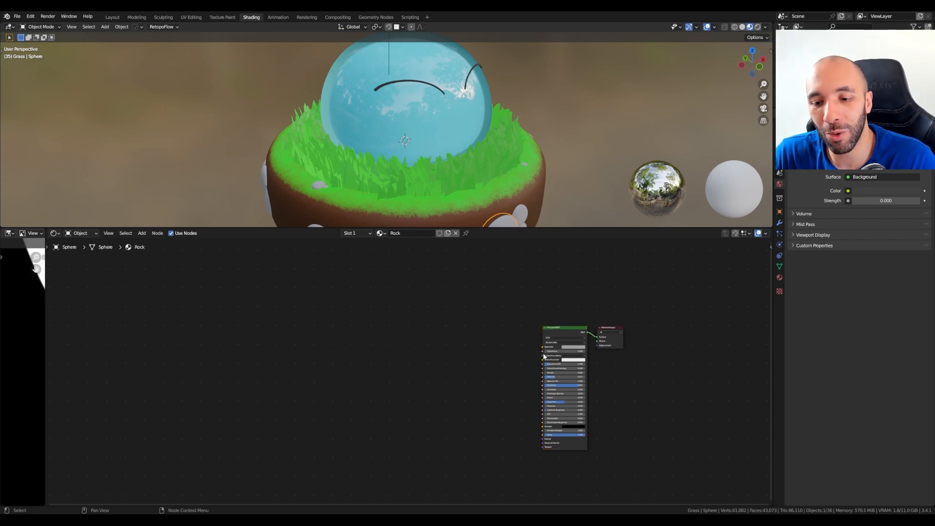
# Add a Noise Texture node to the Rock material, fed by new Texture Coordinate and Mapping nodes.
pyautogui.hotkey('shift', 'a')
pyautogui.click(492, 377)
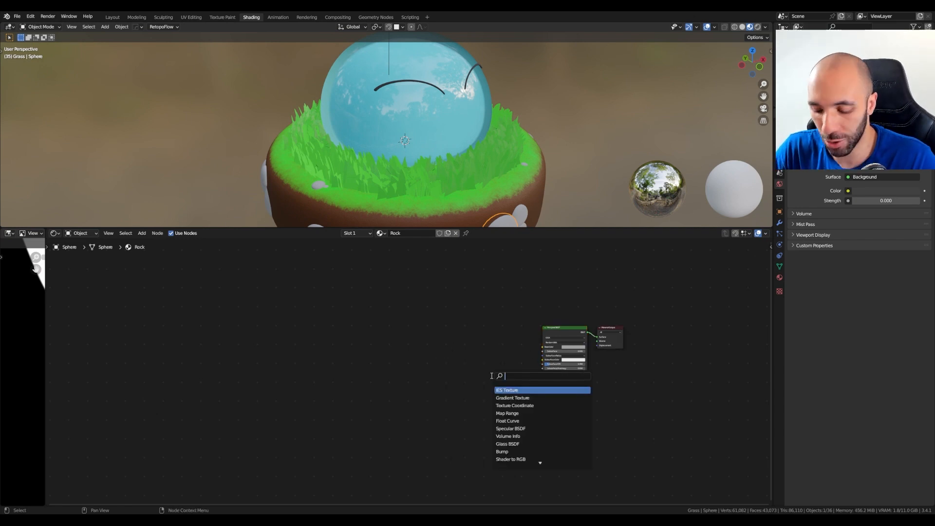
pyautogui.write('voro')
pyautogui.press('Return')
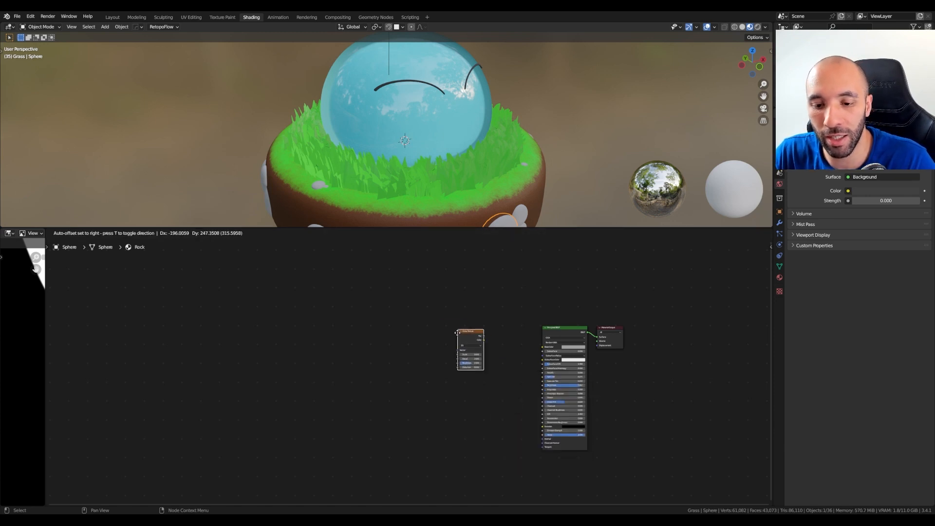
pyautogui.click(426, 334)
pyautogui.hotkey('ctrl', 't')
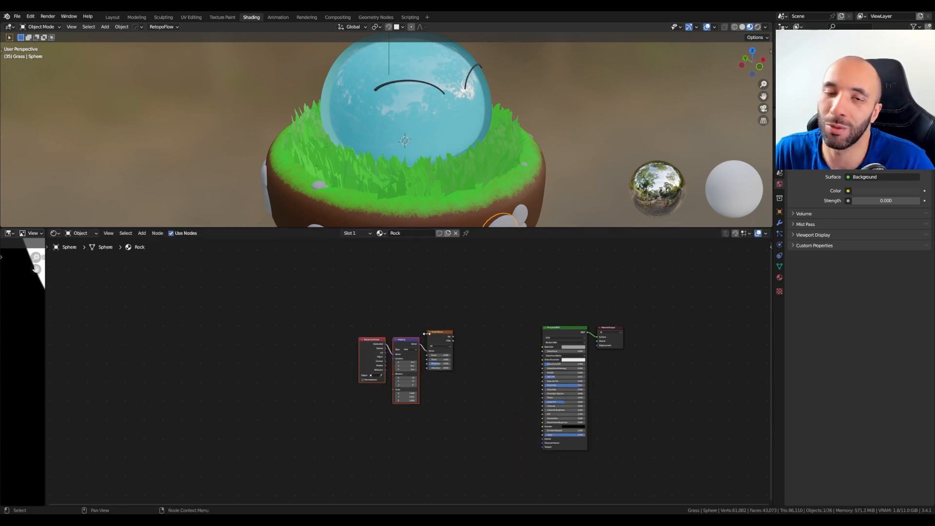
# Move the Texture Coordinate node farther from the Mapping node and feed the mapping with Object coordinates.
pyautogui.scroll(4, 378, 353)
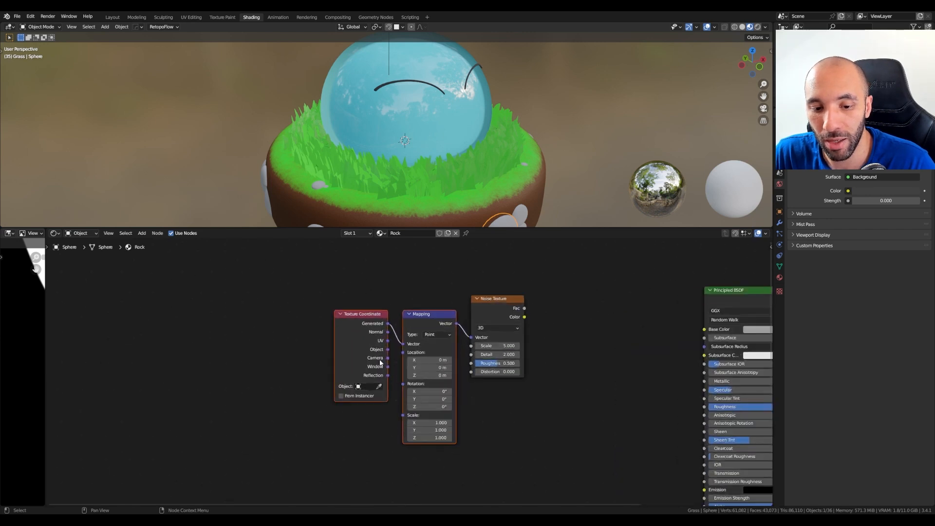
pyautogui.moveTo(389, 347); pyautogui.dragTo(264, 347)
pyautogui.click(354, 322)
pyautogui.scroll(-1, 516, 161)
# Preview the Noise Texture output directly on the stones at the front of the base.
pyautogui.keyDown('shift'); pyautogui.moveTo(520, 202); pyautogui.dragTo(487, 175, button='middle'); pyautogui.keyUp('shift')
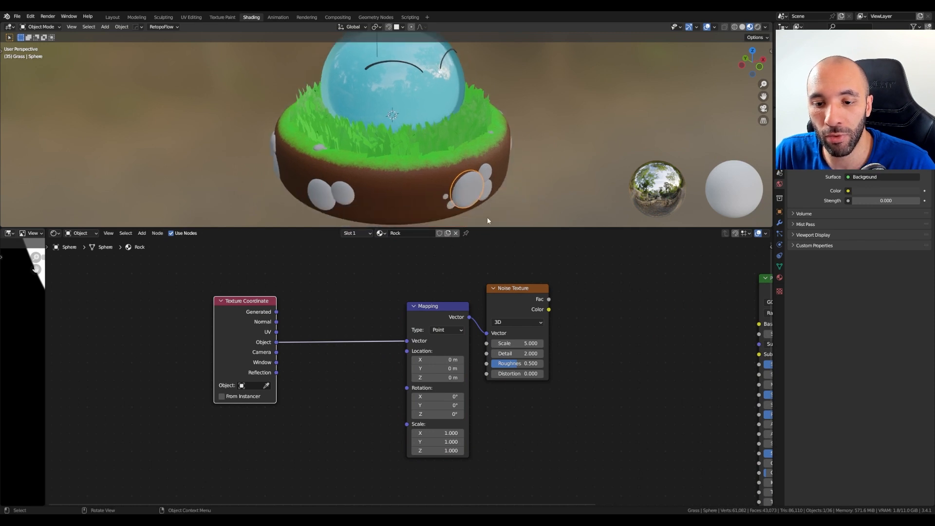
pyautogui.keyDown('ctrl'); pyautogui.keyDown('shift'); pyautogui.click(525, 302); pyautogui.keyUp('shift'); pyautogui.keyUp('ctrl')
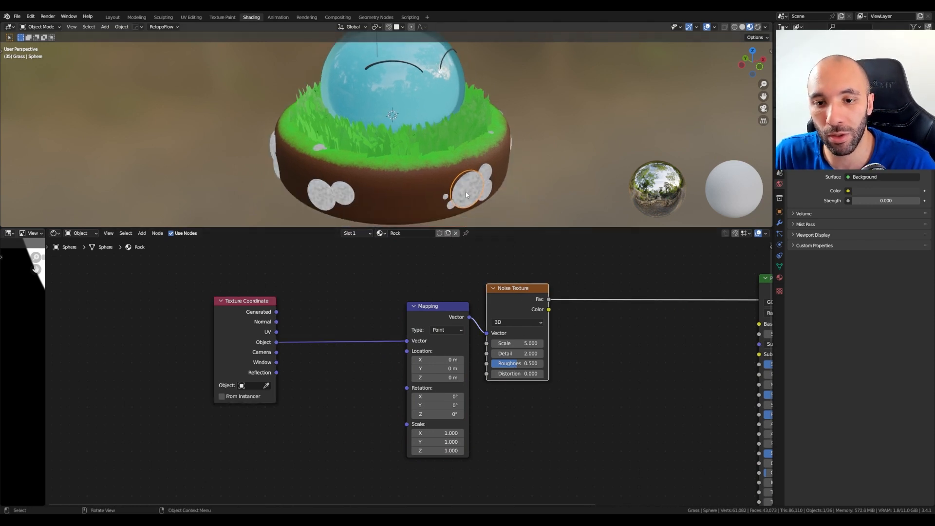
pyautogui.scroll(2, 466, 191)
pyautogui.keyDown('shift'); pyautogui.moveTo(466, 149); pyautogui.dragTo(463, 117, button='middle'); pyautogui.keyUp('shift')
pyautogui.scroll(2, 462, 130)
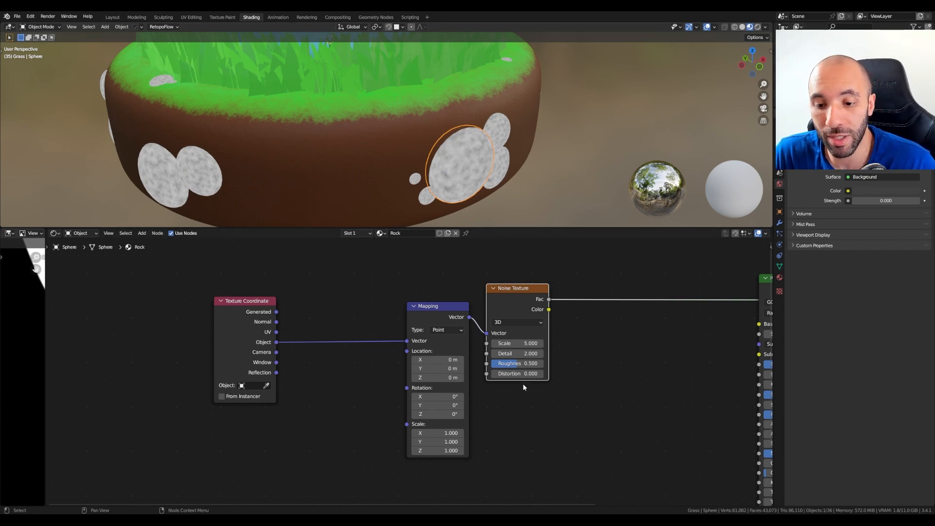
# Set the Noise Texture's detail to 15 and its roughness to 0.958.
pyautogui.doubleClick(517, 354)
pyautogui.write('15')
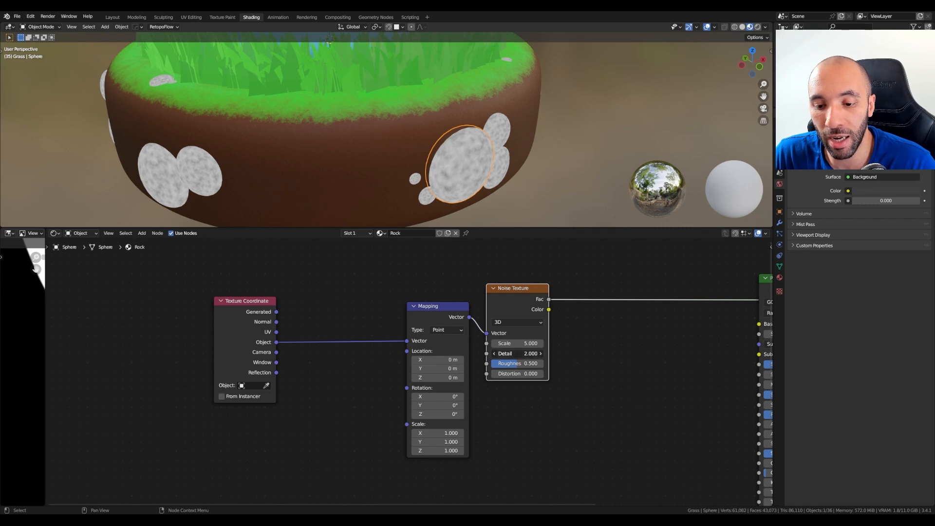
pyautogui.press('Return')
pyautogui.moveTo(511, 366); pyautogui.dragTo(535, 367)
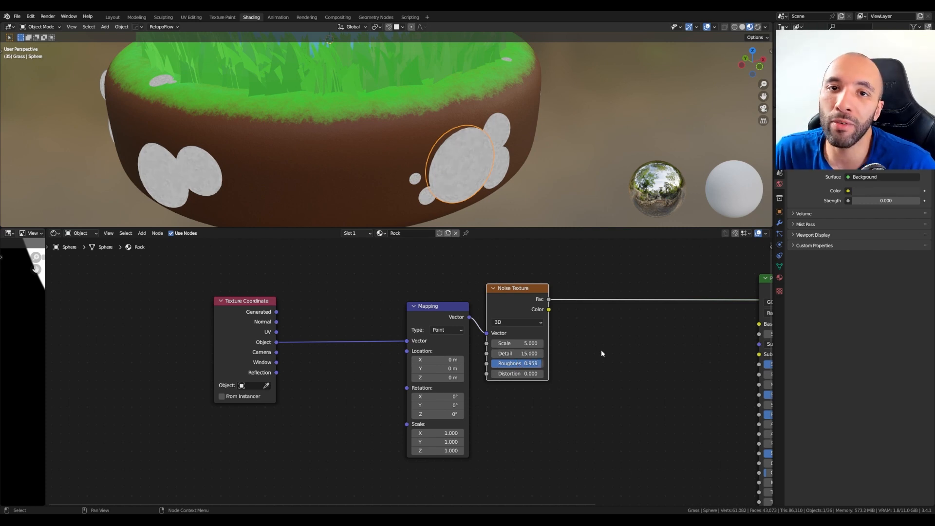
# Try a ColorRamp after the Noise Texture with the black stop moved inward and the white stop at 0.846, and remove the node.
pyautogui.moveTo(602, 353); pyautogui.dragTo(536, 366, button='middle')
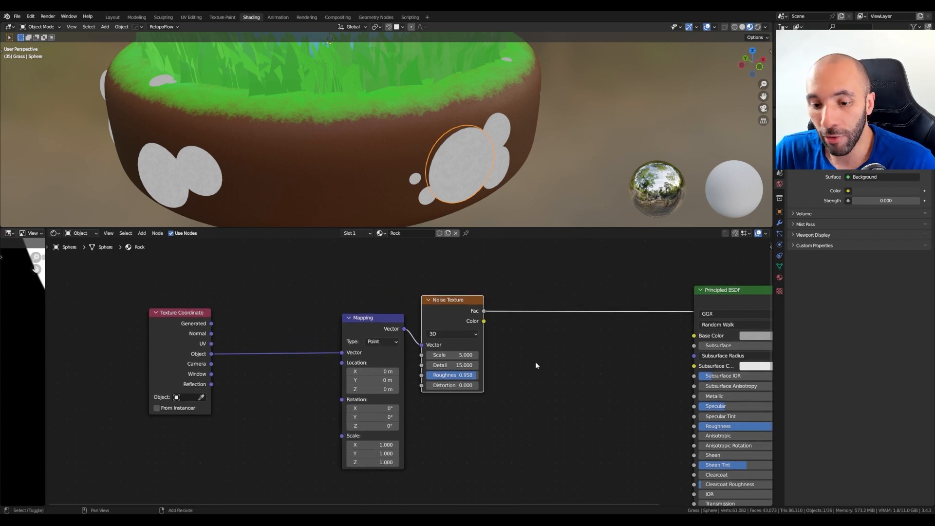
pyautogui.hotkey('shift', 'a')
pyautogui.click(537, 364)
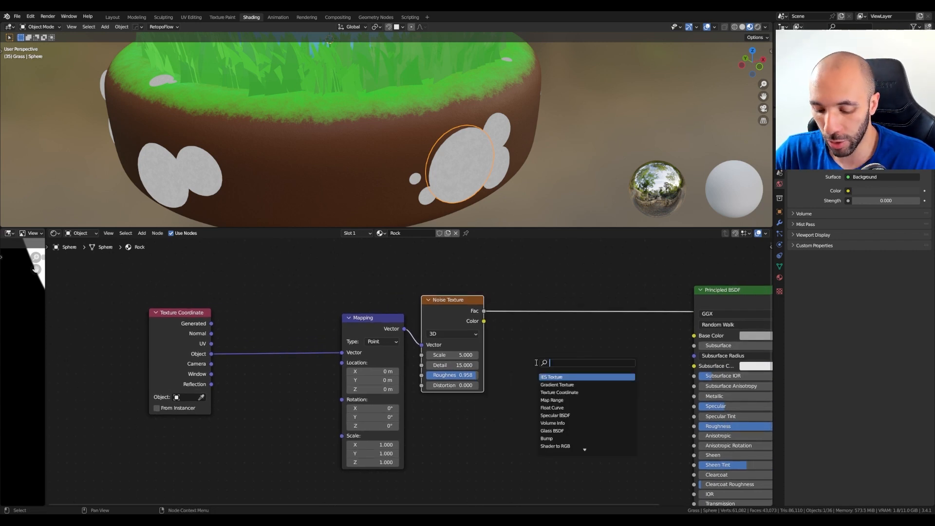
pyautogui.write('color ramp')
pyautogui.press('Return')
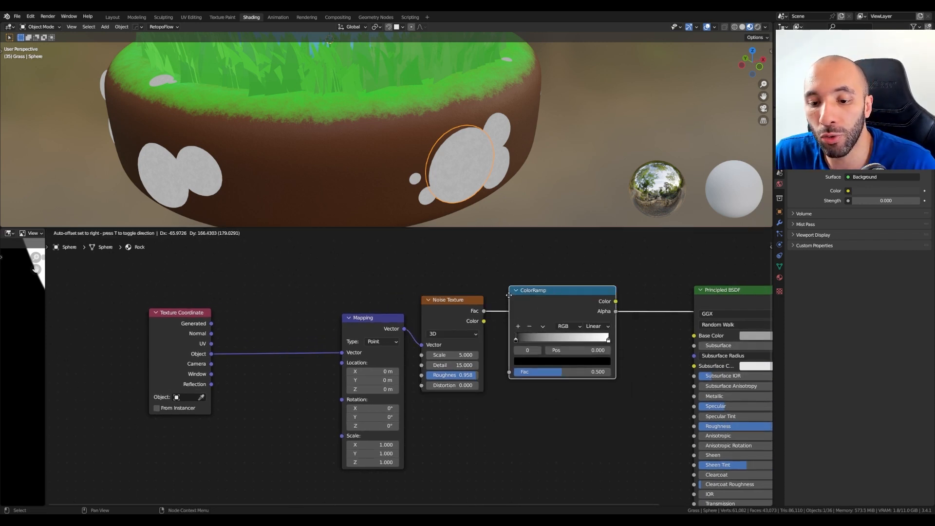
pyautogui.click(509, 295)
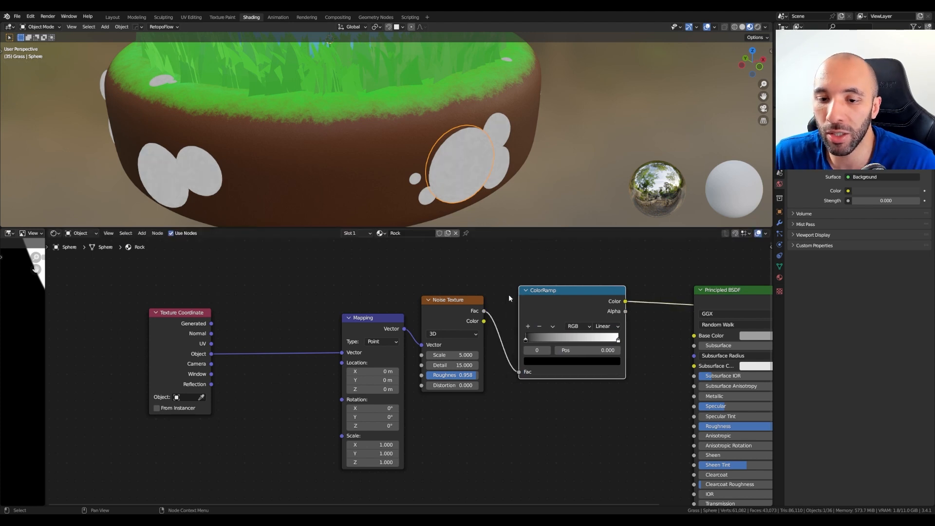
pyautogui.moveTo(524, 344); pyautogui.dragTo(552, 341)
pyautogui.moveTo(616, 339); pyautogui.dragTo(605, 342)
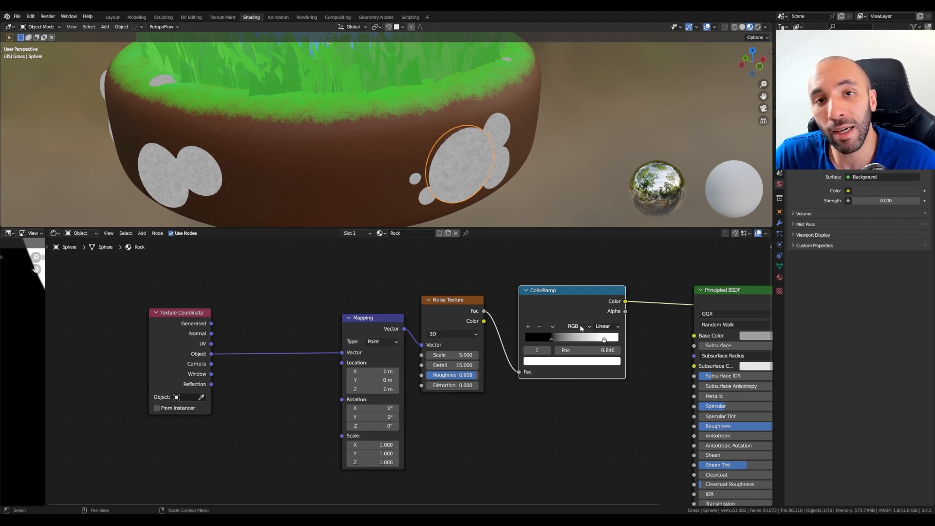
pyautogui.hotkey('ctrl', 'x')
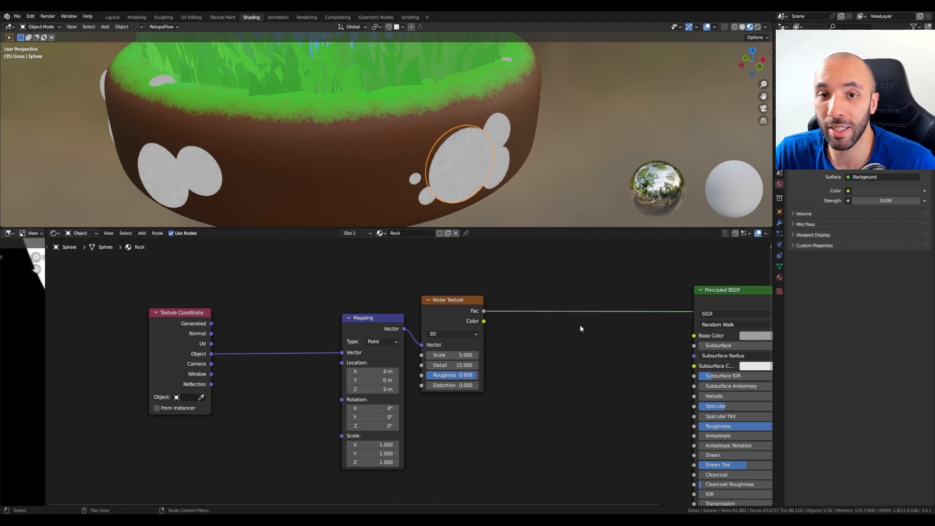
# Insert a Bright/Contrast node on the link after the Noise Texture.
pyautogui.hotkey('shift', 'a')
pyautogui.click(571, 379)
pyautogui.write('cont')
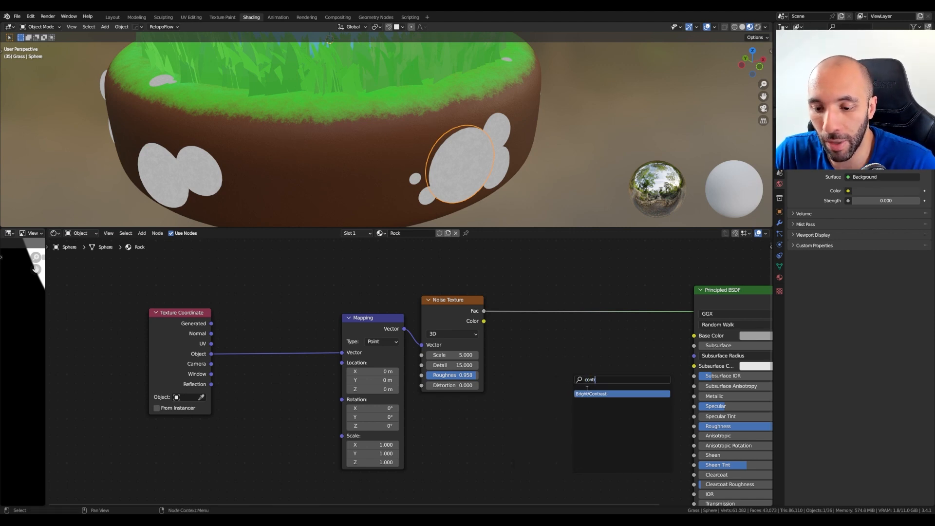
pyautogui.press('Return')
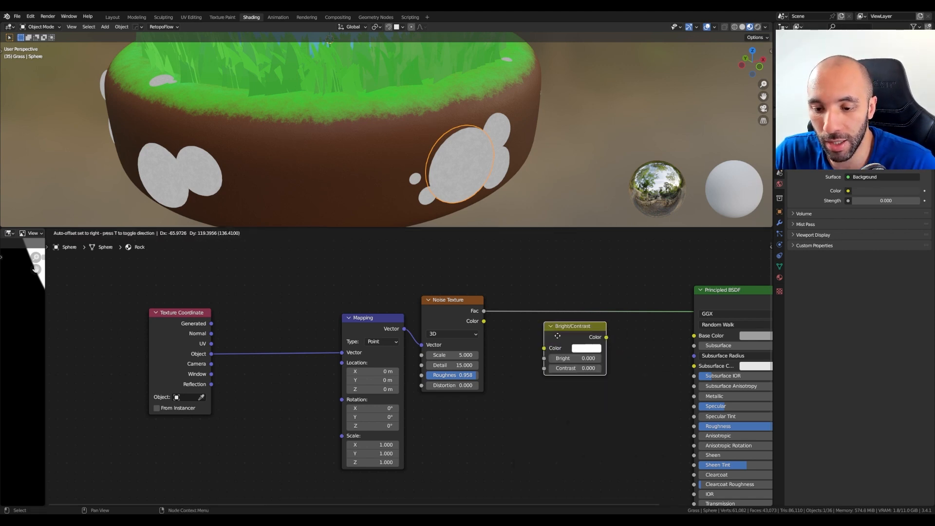
pyautogui.click(578, 358)
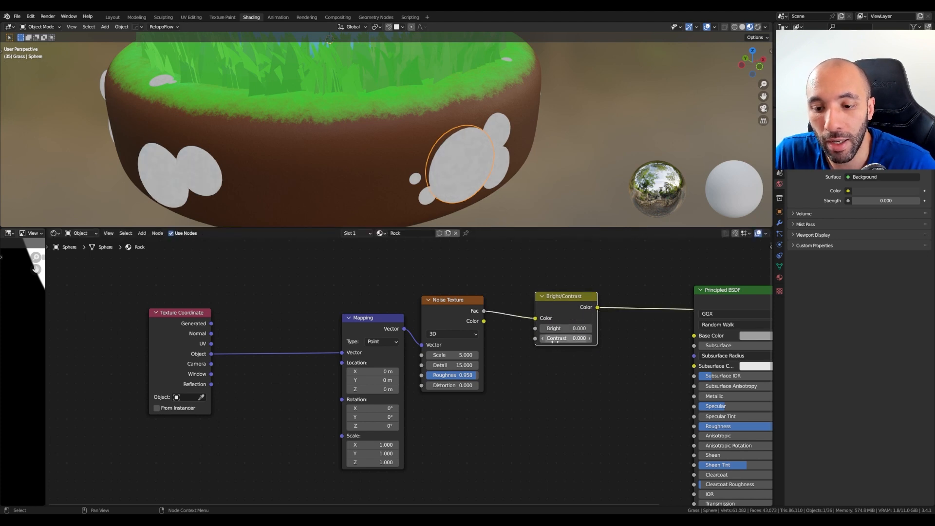
# Set the Bright/Contrast node's brightness to 0.210 and contrast to 4.280, checking the noise on the large front stone.
pyautogui.moveTo(553, 338); pyautogui.dragTo(570, 328)
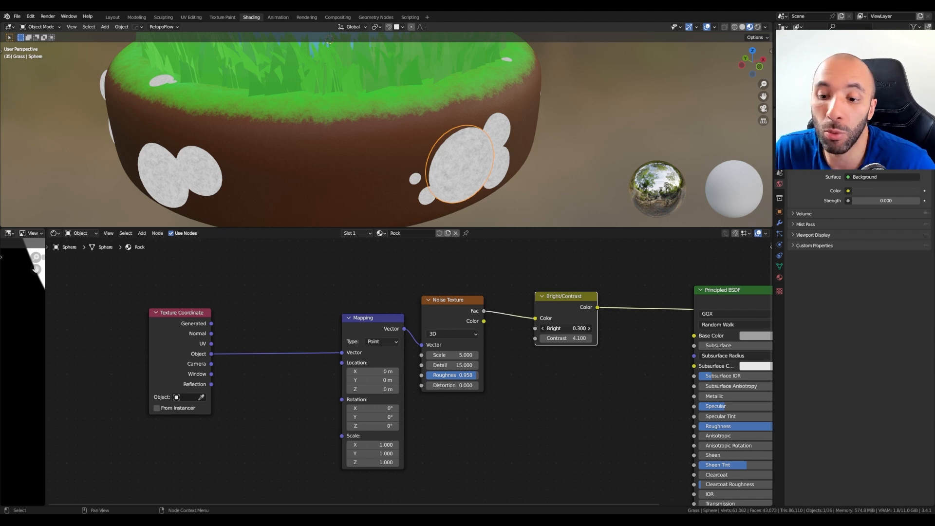
pyautogui.moveTo(570, 328)
pyautogui.mouseDown()
pyautogui.moveTo(560, 329)
pyautogui.moveTo(568, 328)
pyautogui.mouseUp()
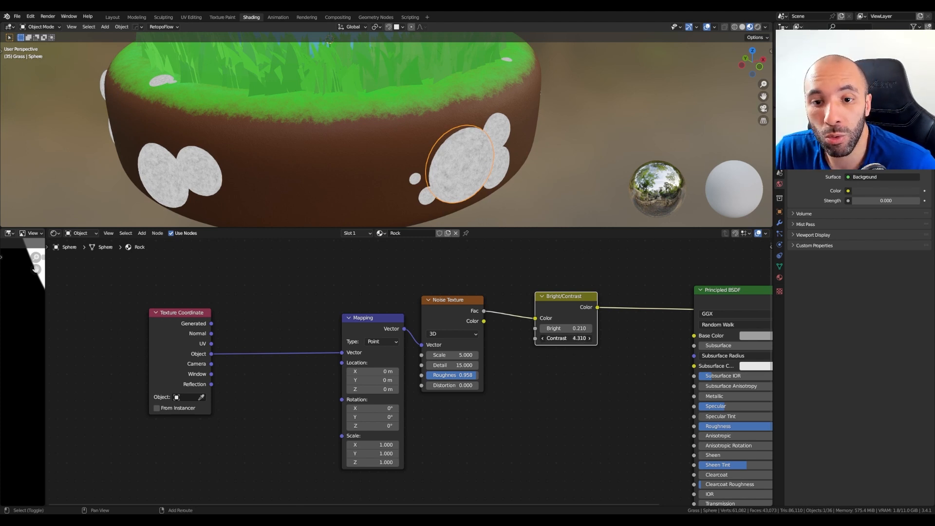
pyautogui.moveTo(567, 338); pyautogui.dragTo(552, 338)
pyautogui.scroll(3, 498, 177)
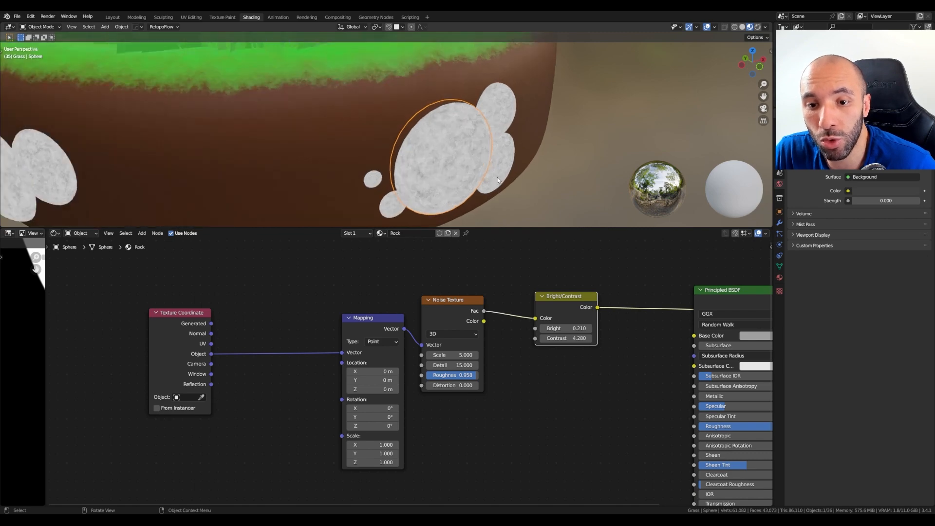
pyautogui.moveTo(498, 178); pyautogui.dragTo(473, 171, button='middle')
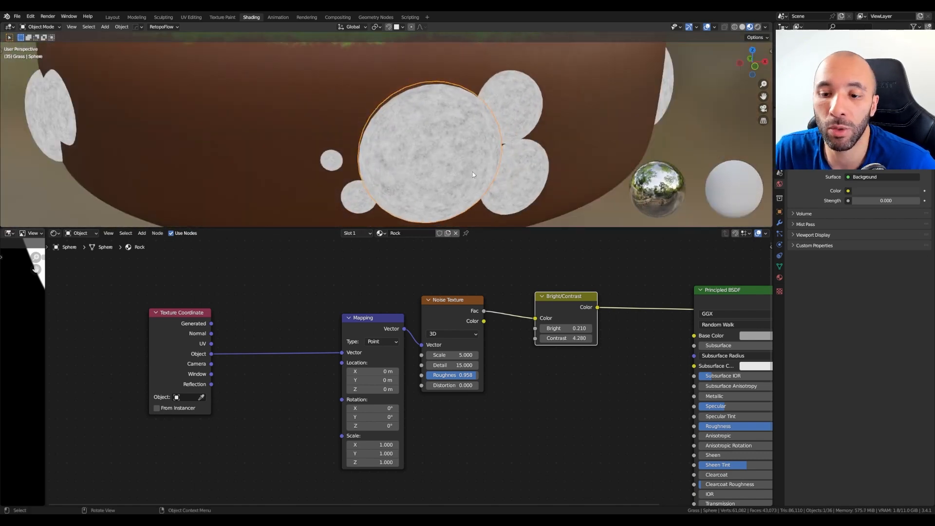
# Move the Texture Coordinate, Mapping, Noise Texture and Bright/Contrast nodes together, farther away from the Principled BSDF.
pyautogui.scroll(-3, 484, 350)
pyautogui.moveTo(287, 289); pyautogui.dragTo(552, 431)
pyautogui.press('g')
pyautogui.click(453, 431)
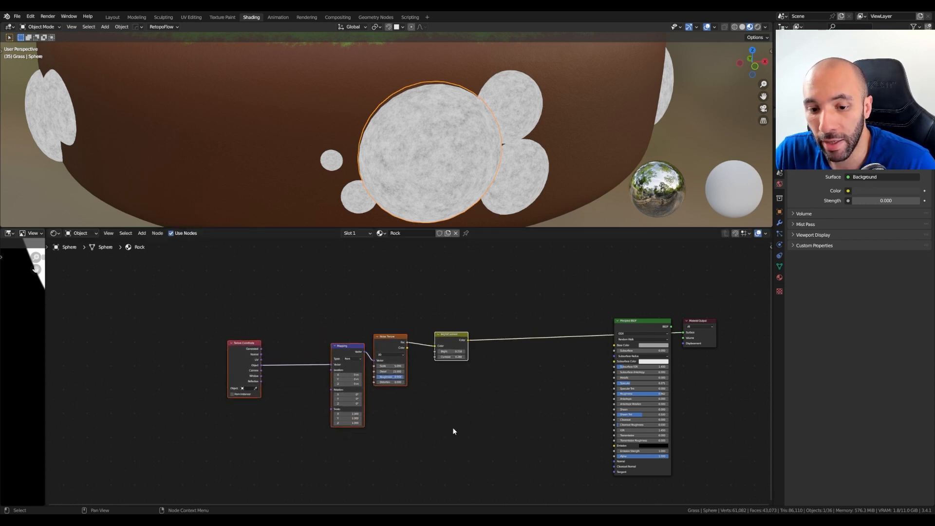
# Link the Bright/Contrast output to the Principled BSDF's Roughness, restore the shader to the material output, and inspect the stones' reflections.
pyautogui.moveTo(468, 336); pyautogui.dragTo(614, 394)
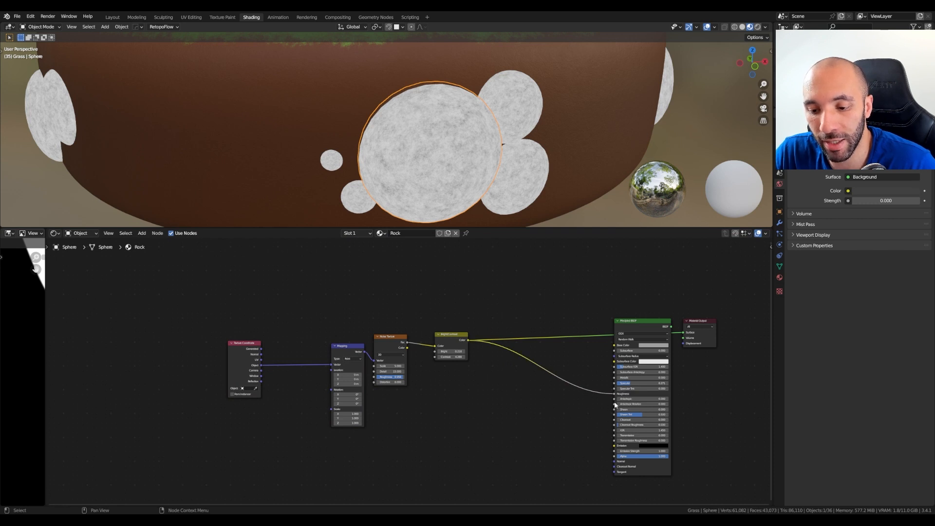
pyautogui.keyDown('ctrl'); pyautogui.keyDown('shift'); pyautogui.click(646, 325); pyautogui.keyUp('shift'); pyautogui.keyUp('ctrl')
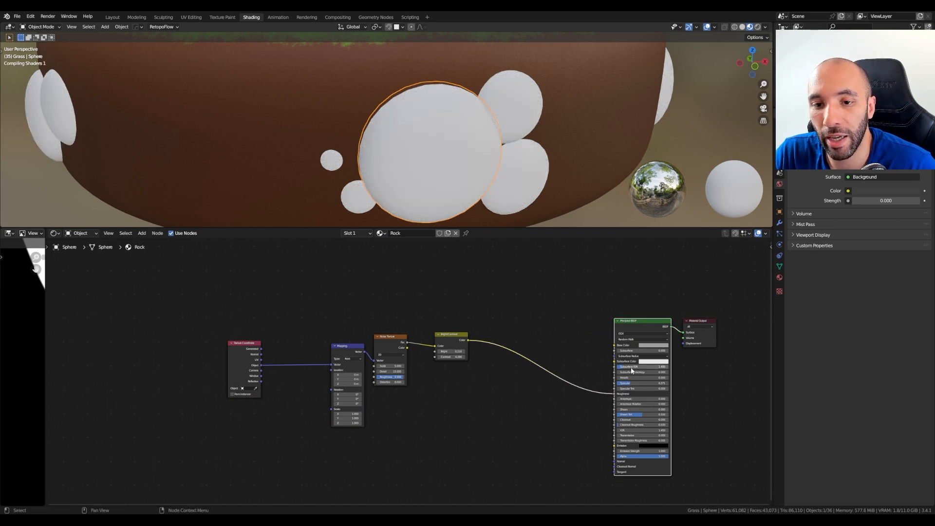
pyautogui.moveTo(428, 171); pyautogui.dragTo(455, 130, button='middle')
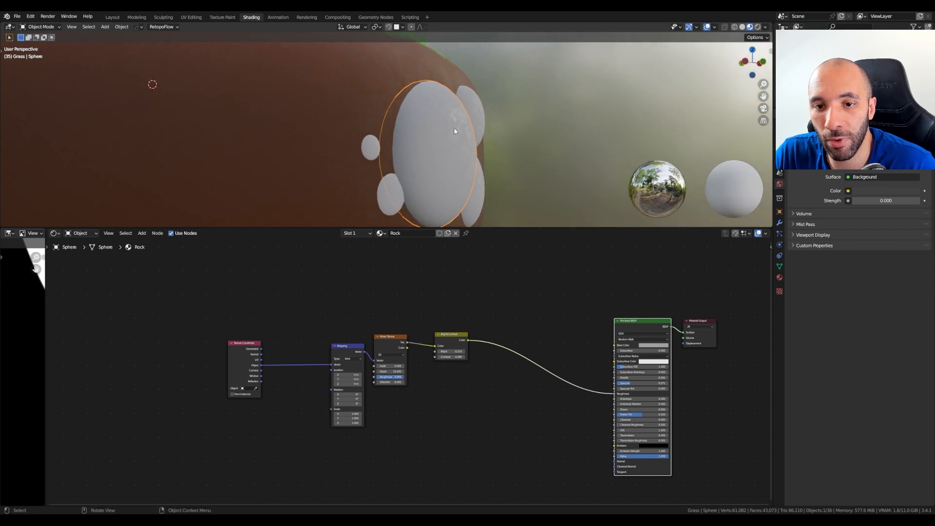
pyautogui.scroll(5, 453, 125)
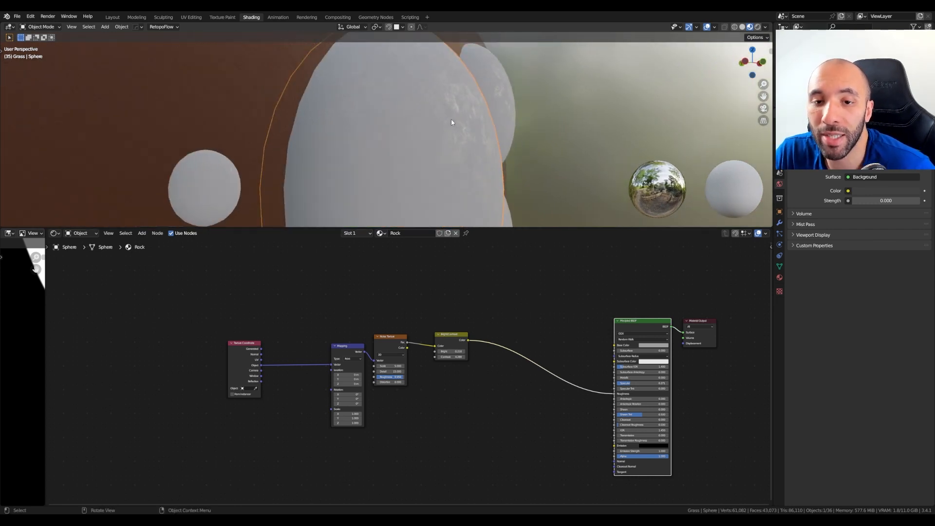
pyautogui.scroll(2, 451, 100)
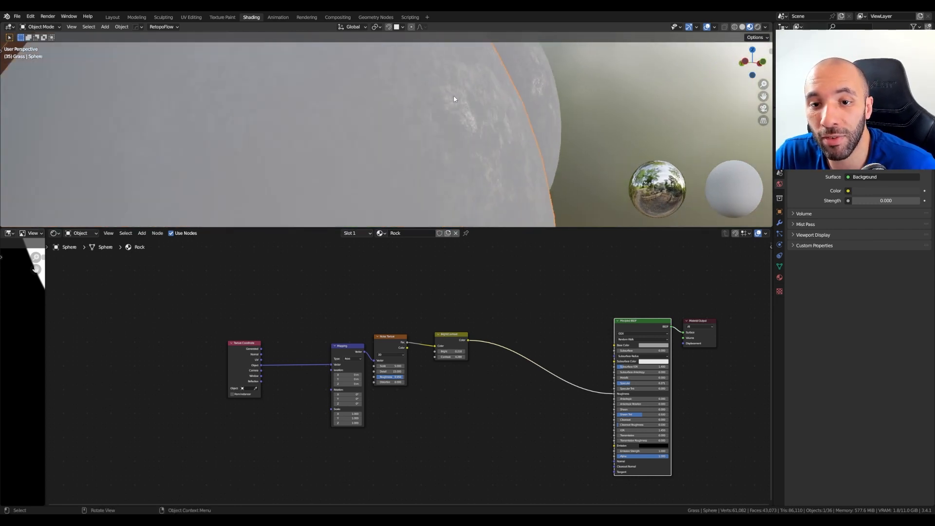
pyautogui.scroll(-6, 453, 99)
pyautogui.moveTo(453, 100); pyautogui.dragTo(486, 159, button='middle')
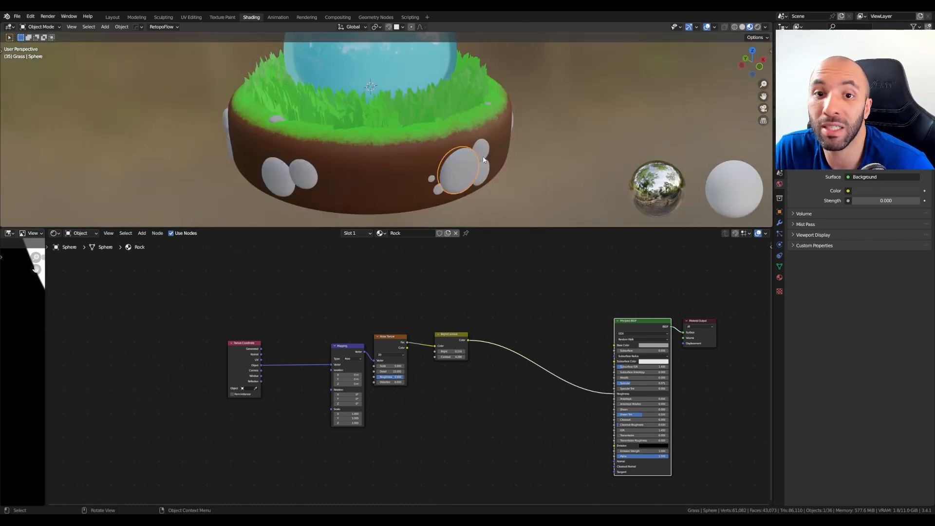
# Switch the Bright/Contrast node's type to ColorRamp, keeping it between the Noise Texture and the Roughness input.
pyautogui.scroll(2, 496, 263)
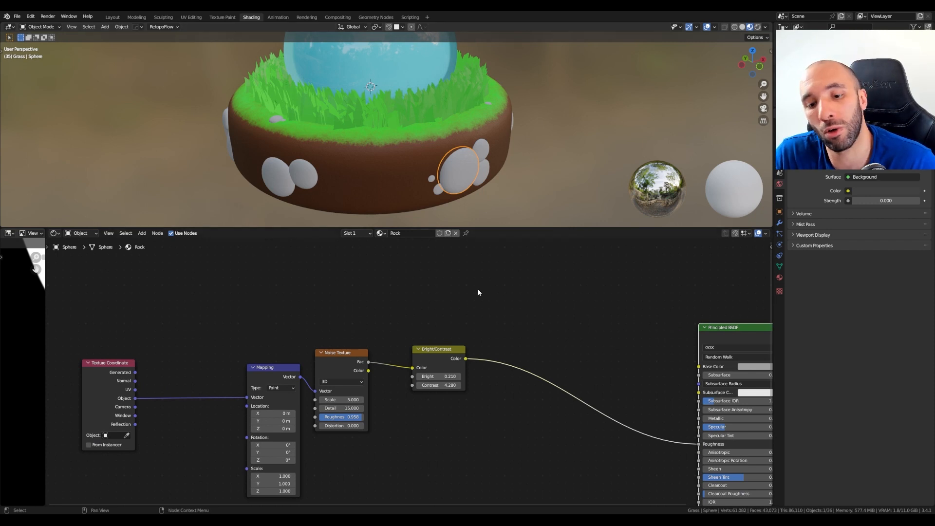
pyautogui.click(430, 352)
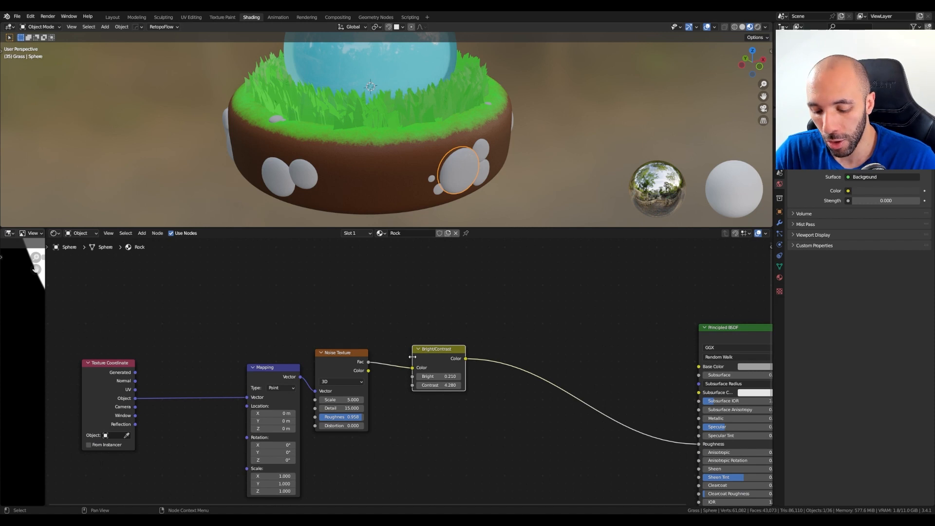
pyautogui.hotkey('shift', 's')
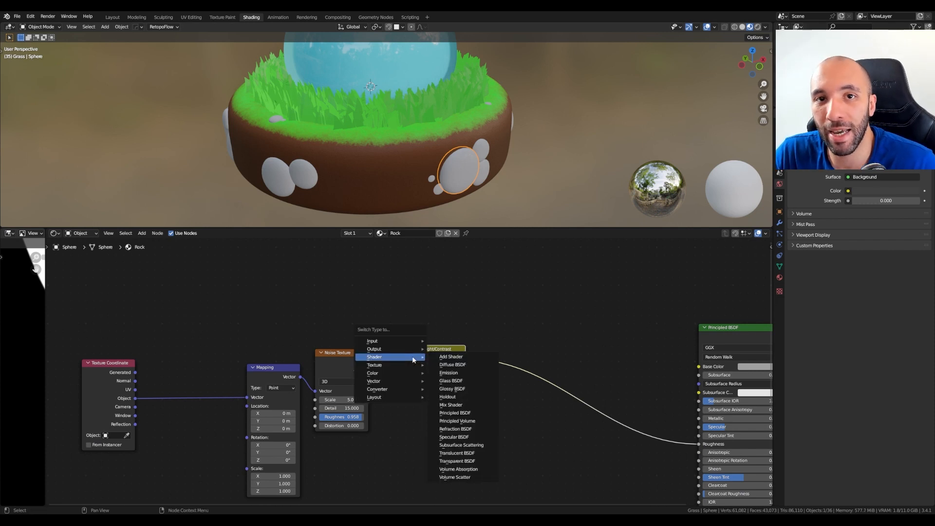
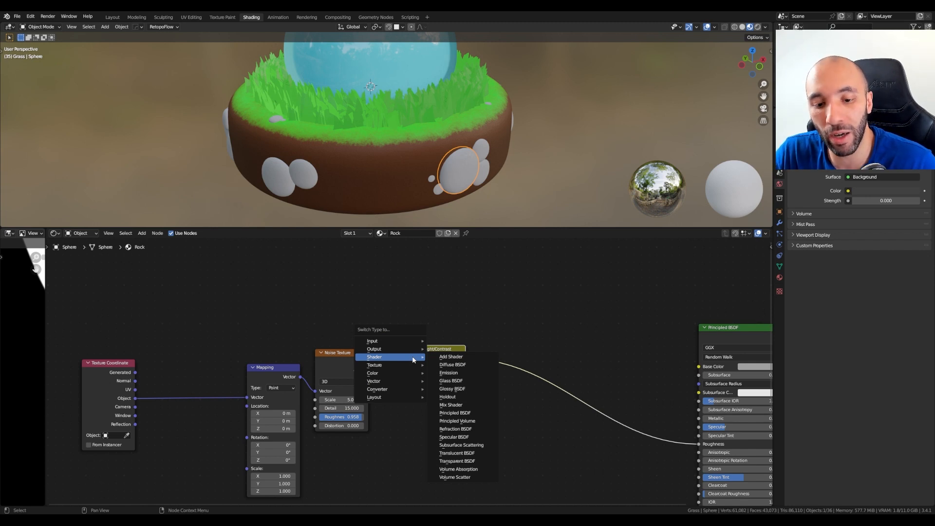
pyautogui.moveTo(393, 389)
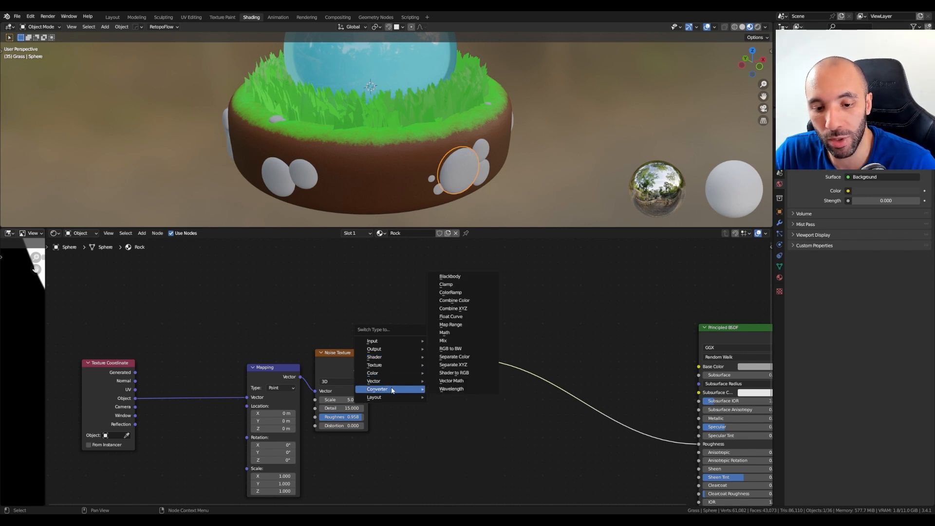
pyautogui.click(454, 294)
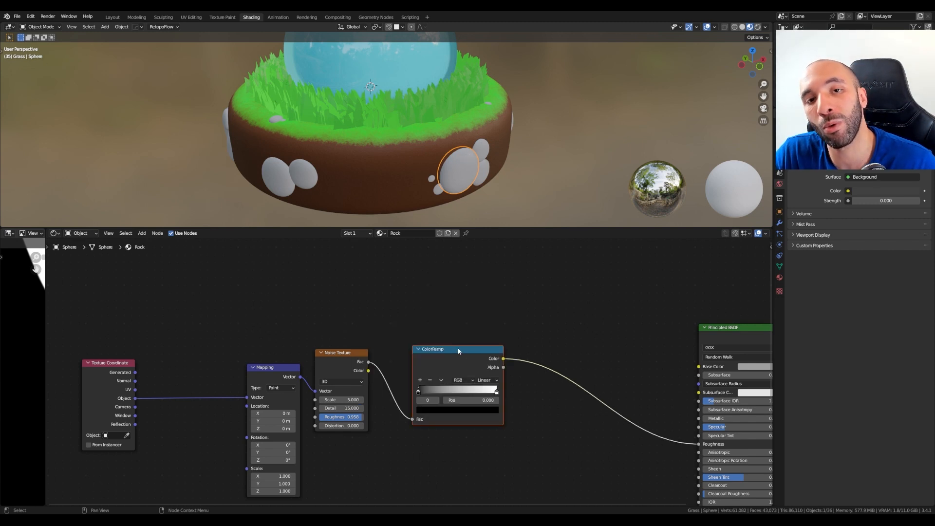
# Set the ColorRamp's black stop to position 0.369 and white stop to 0.668, previewing the ramp on the stones before restoring the shader.
pyautogui.scroll(5, 464, 161)
pyautogui.moveTo(464, 161); pyautogui.dragTo(470, 165, button='middle')
pyautogui.moveTo(473, 156)
pyautogui.mouseDown(button='middle')
pyautogui.moveTo(492, 145)
pyautogui.moveTo(481, 147)
pyautogui.mouseUp(button='middle')
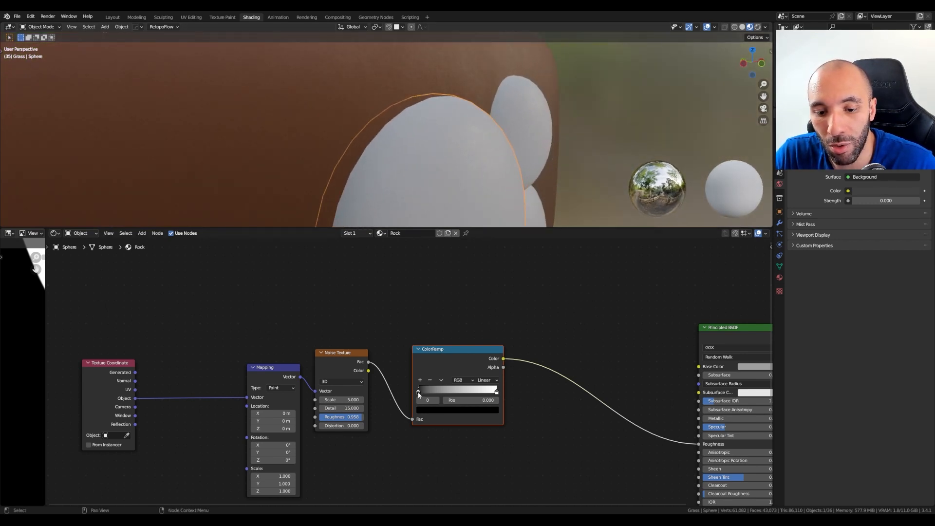
pyautogui.moveTo(418, 393); pyautogui.dragTo(484, 394)
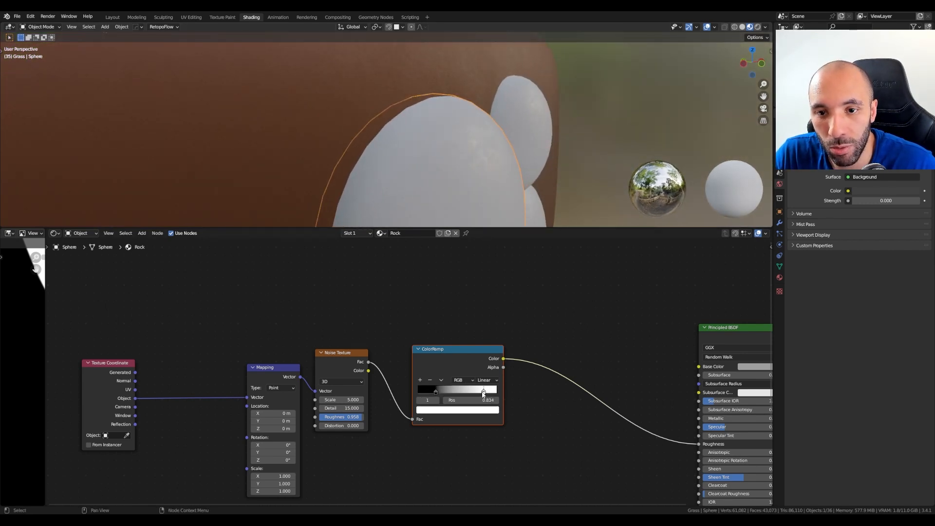
pyautogui.keyDown('ctrl'); pyautogui.keyDown('shift'); pyautogui.click(458, 359); pyautogui.keyUp('shift'); pyautogui.keyUp('ctrl')
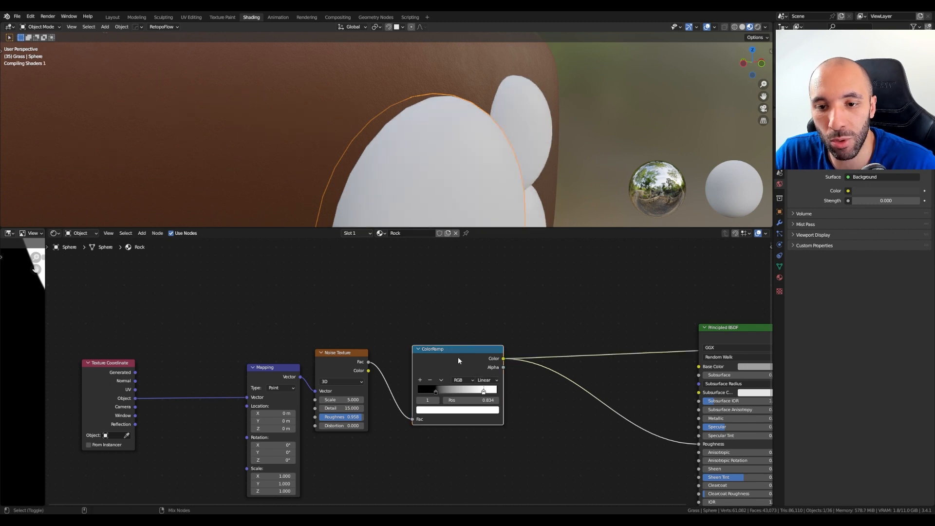
pyautogui.moveTo(436, 392); pyautogui.dragTo(470, 394)
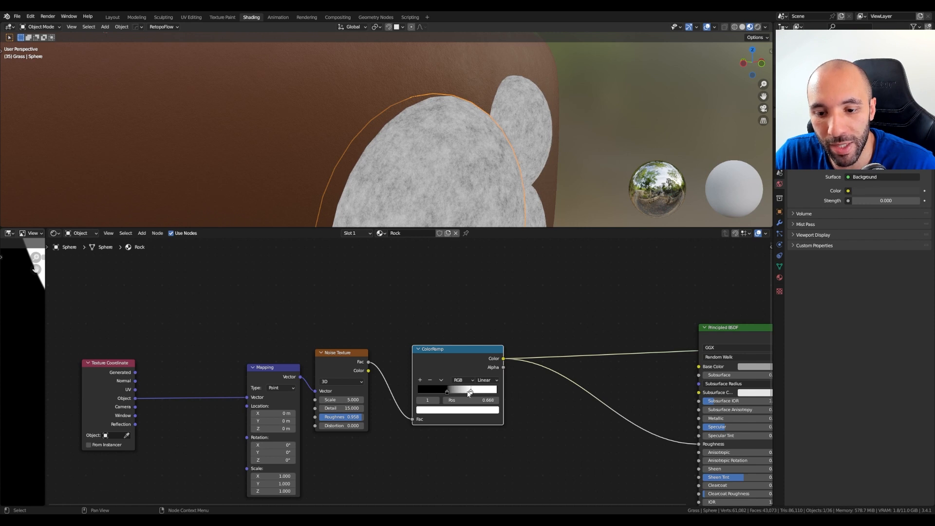
pyautogui.keyDown('ctrl'); pyautogui.keyDown('shift'); pyautogui.click(721, 333); pyautogui.keyUp('shift'); pyautogui.keyUp('ctrl')
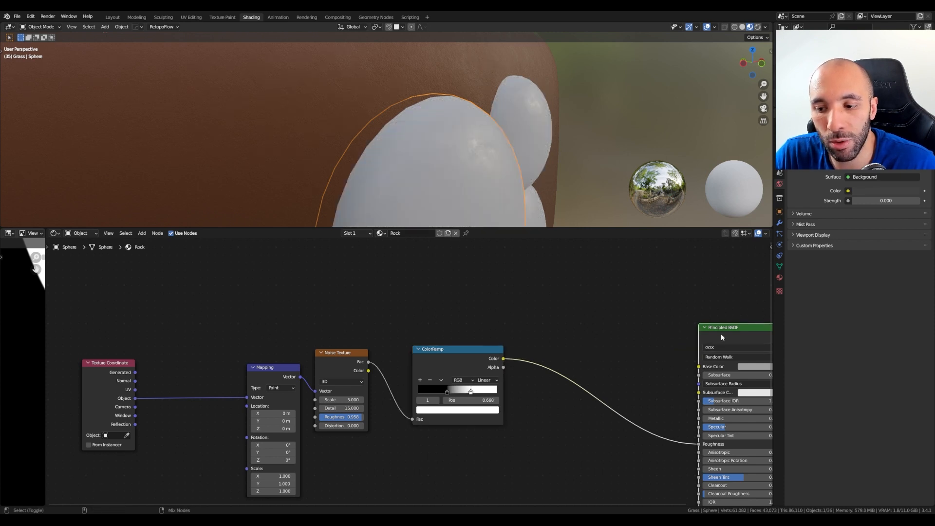
pyautogui.moveTo(456, 144); pyautogui.dragTo(504, 156, button='middle')
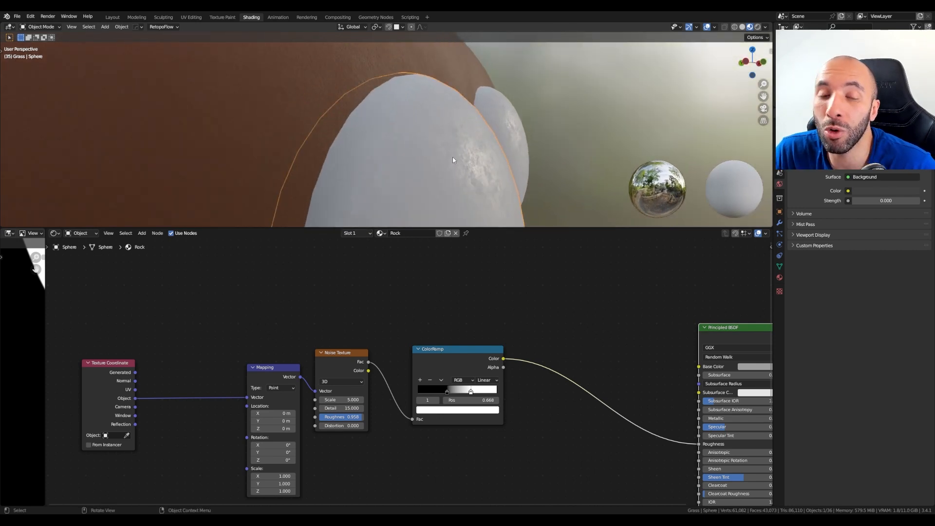
# Lighten the ColorRamp's black stop to a grey with value 0.397 and check the large stone's reflections.
pyautogui.click(447, 395)
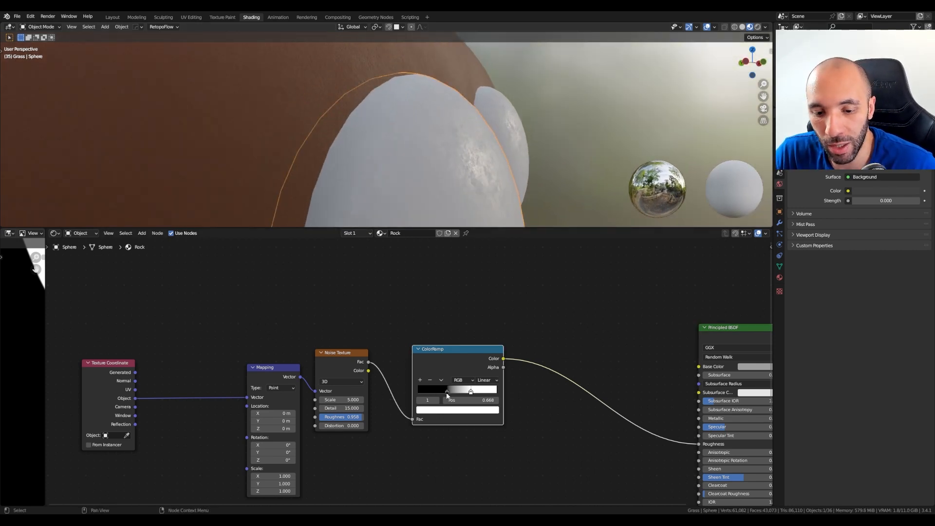
pyautogui.click(447, 393)
pyautogui.click(452, 410)
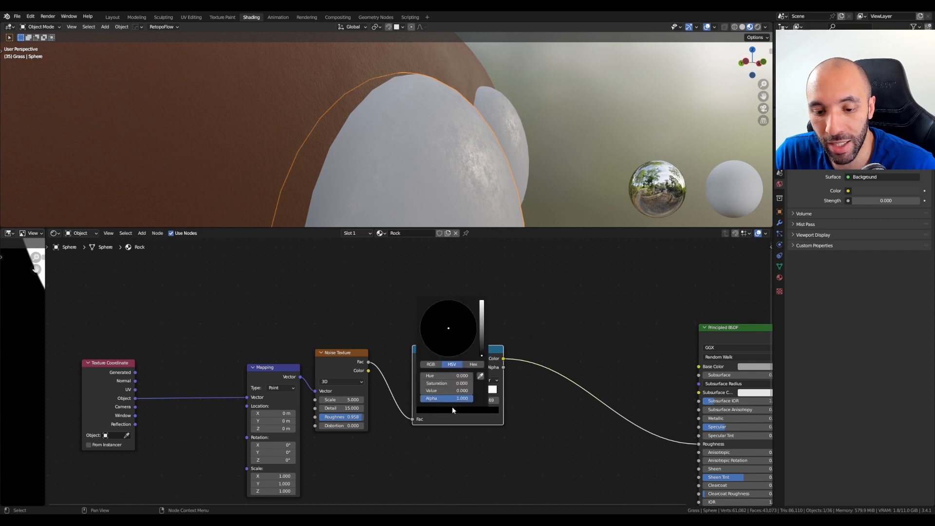
pyautogui.moveTo(481, 352); pyautogui.dragTo(482, 323)
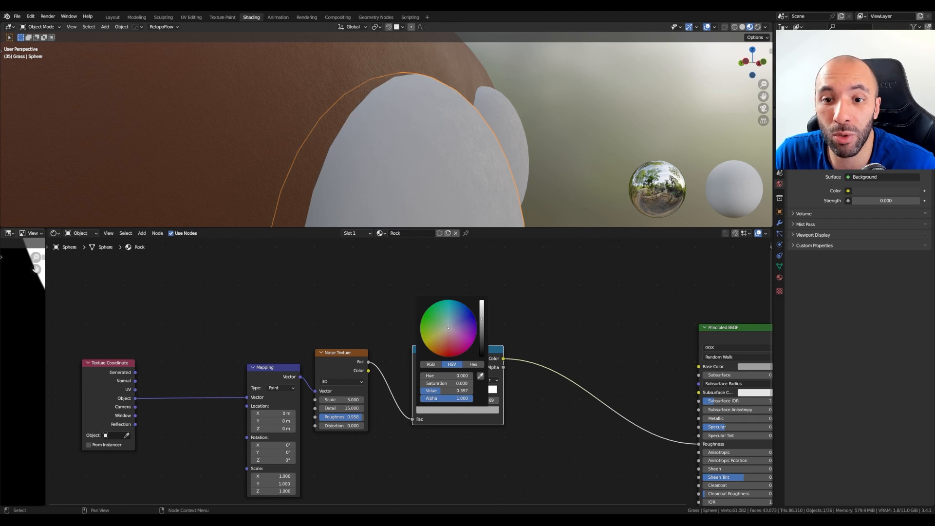
pyautogui.scroll(-5, 502, 209)
pyautogui.moveTo(502, 210); pyautogui.dragTo(498, 180, button='middle')
pyautogui.scroll(5, 499, 180)
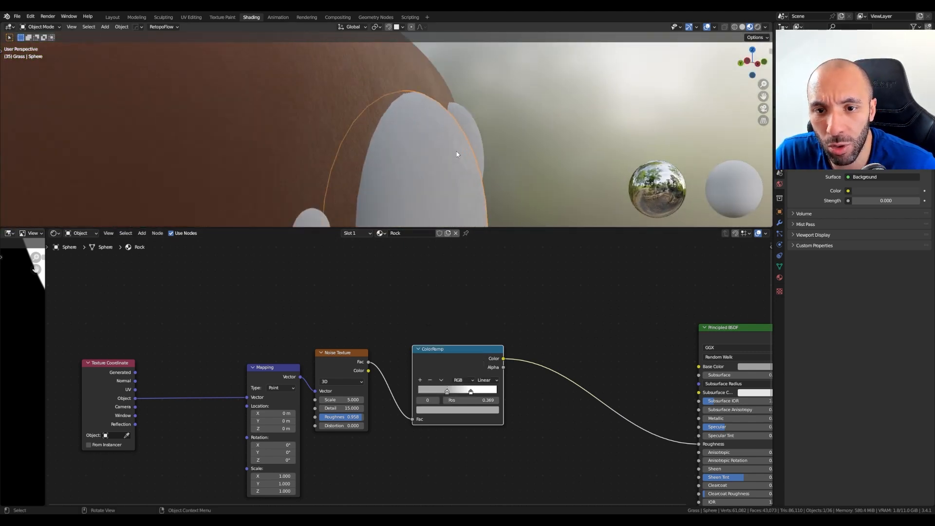
# Darken the ColorRamp's white stop to a light grey with value 0.599 and check the stones around the base.
pyautogui.click(471, 391)
pyautogui.click(475, 410)
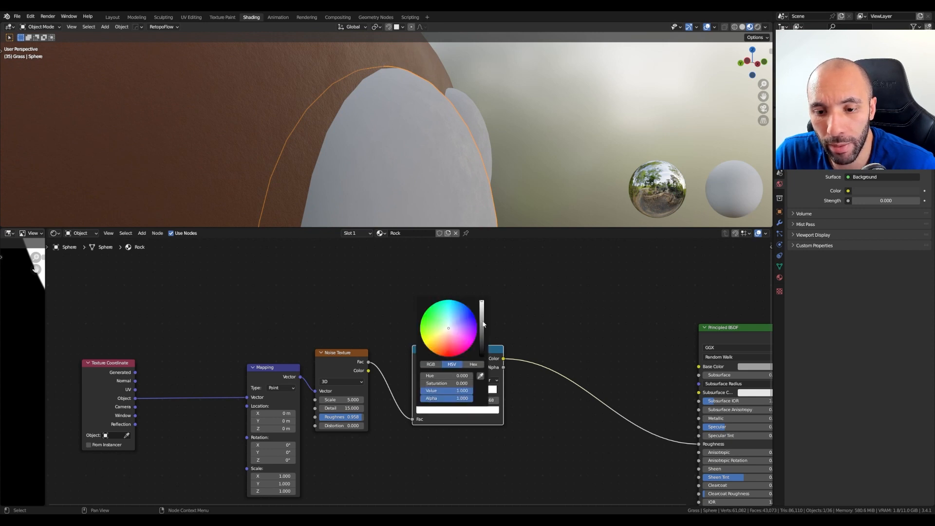
pyautogui.moveTo(482, 306); pyautogui.dragTo(482, 311)
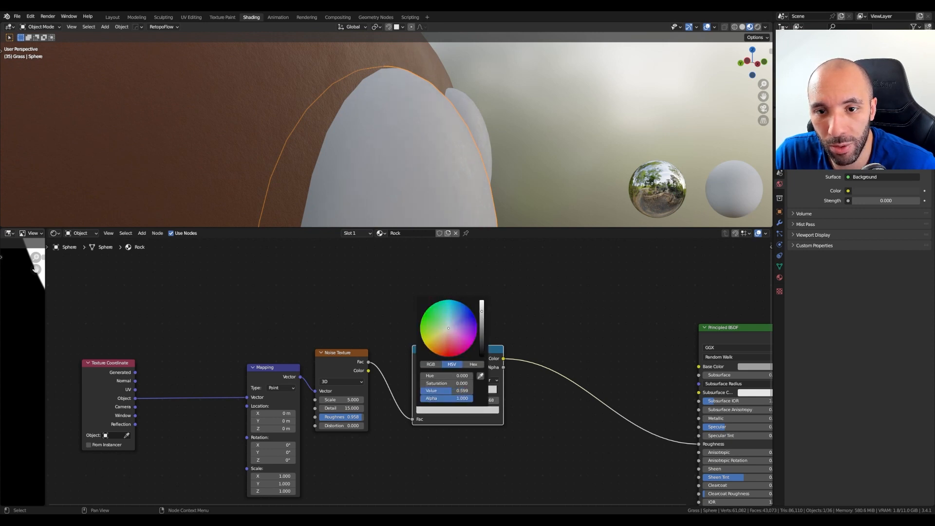
pyautogui.click(532, 121)
pyautogui.scroll(-6, 512, 128)
pyautogui.moveTo(511, 128); pyautogui.dragTo(495, 135, button='middle')
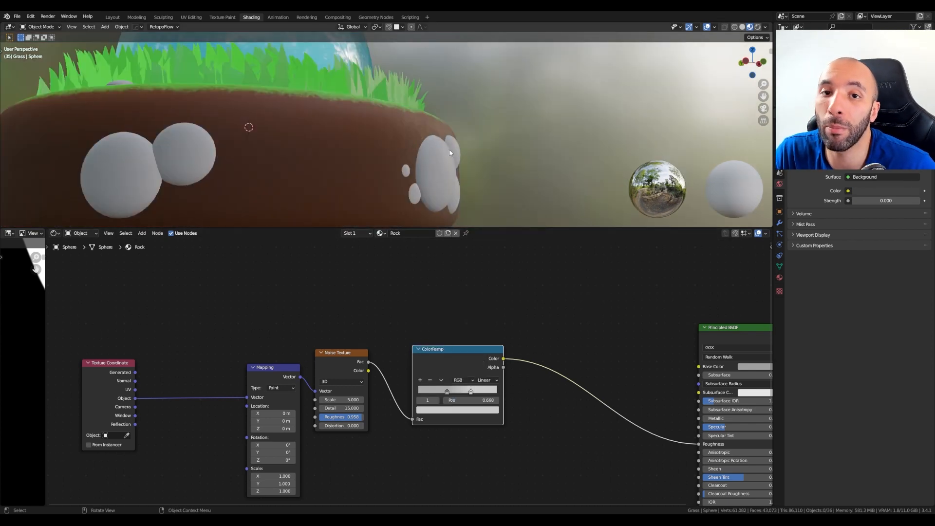
pyautogui.moveTo(498, 177); pyautogui.dragTo(436, 131, button='middle')
pyautogui.scroll(-1, 436, 131)
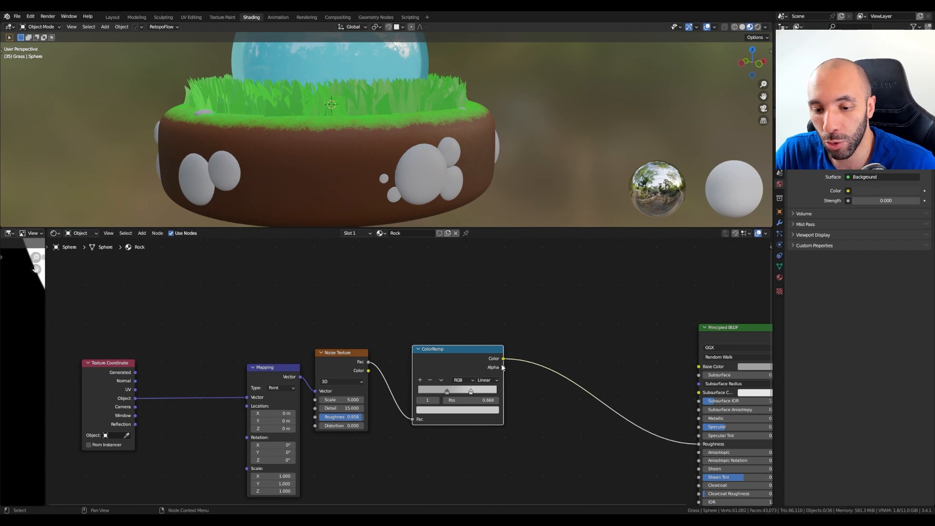
# Add a Bump node with the ColorRamp's Color feeding its Height, and link its Normal output to the Principled BSDF's Normal.
pyautogui.moveTo(503, 367); pyautogui.dragTo(541, 417)
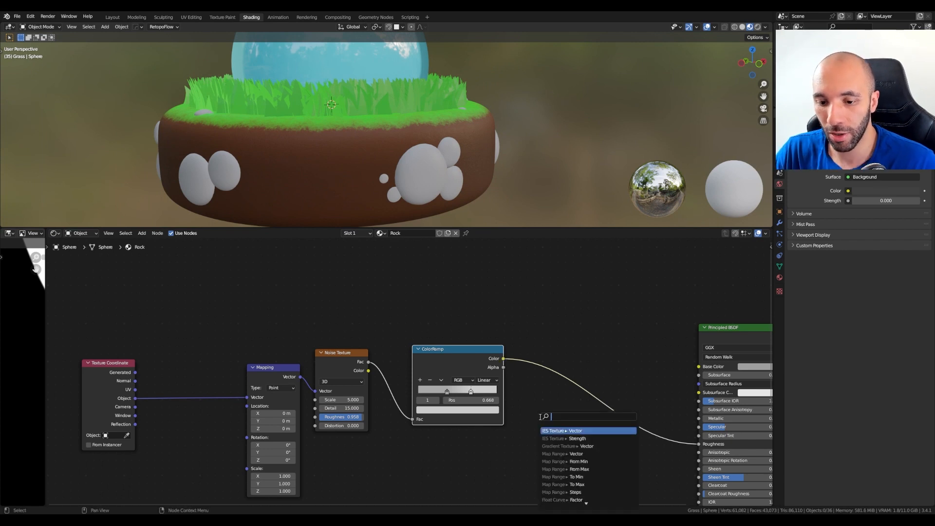
pyautogui.write('bum')
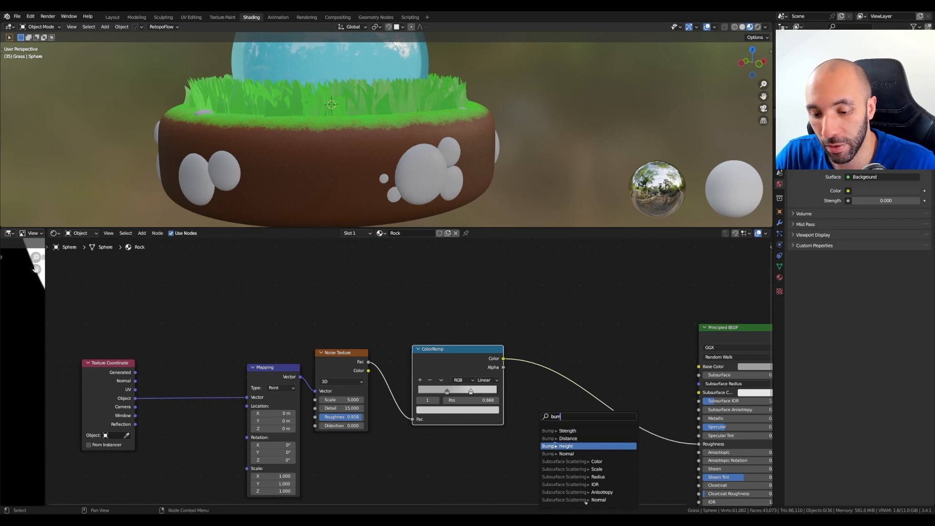
pyautogui.click(560, 450)
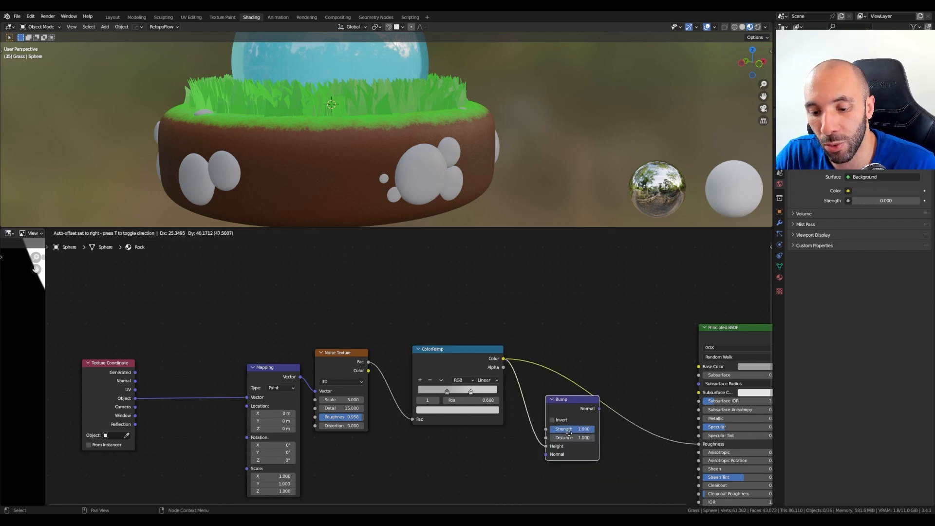
pyautogui.click(561, 458)
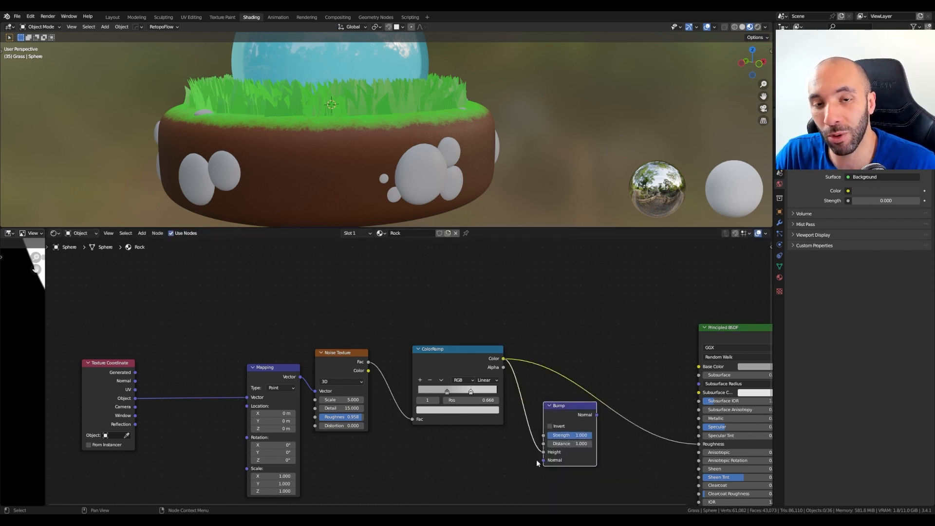
pyautogui.moveTo(518, 461); pyautogui.dragTo(437, 359, button='middle')
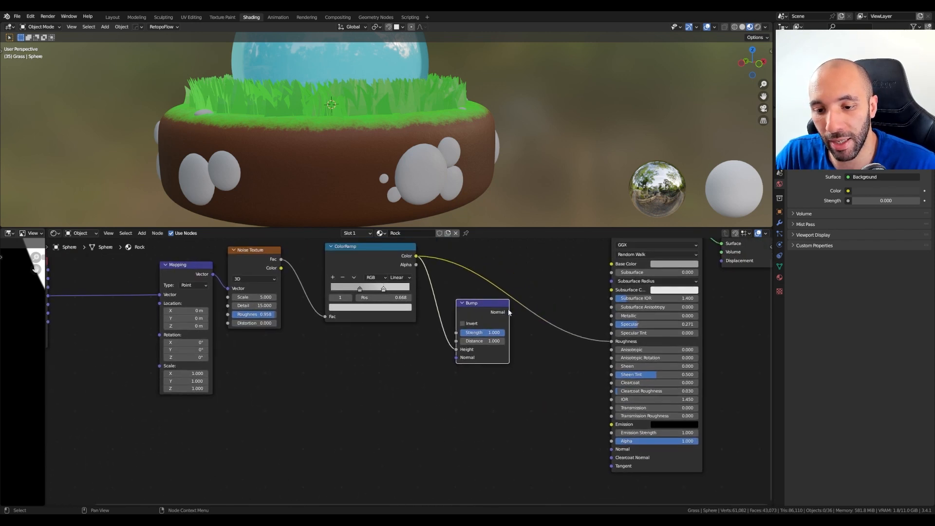
pyautogui.moveTo(509, 312); pyautogui.dragTo(610, 451)
# Set the Bump node's strength to 0.109, comparing the surface relief on the stones up close and from afar.
pyautogui.scroll(5, 401, 159)
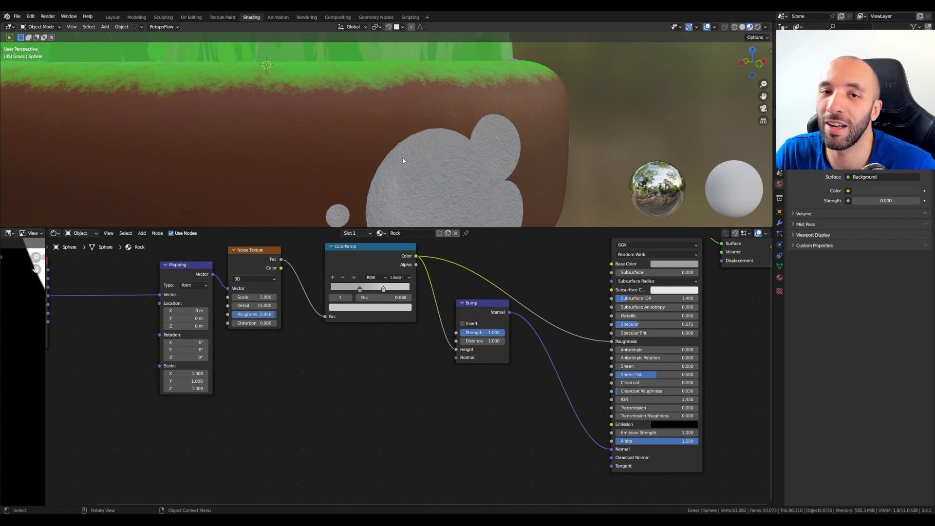
pyautogui.scroll(4, 412, 155)
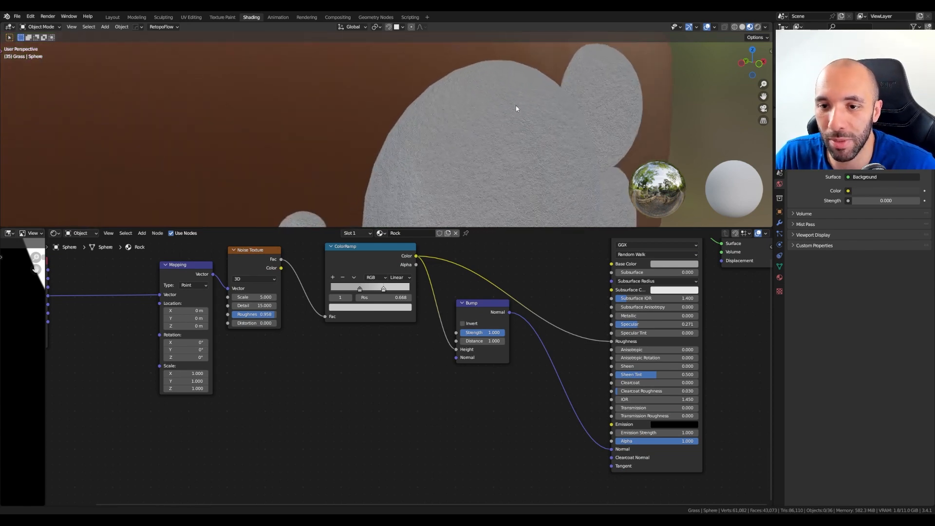
pyautogui.scroll(4, 500, 320)
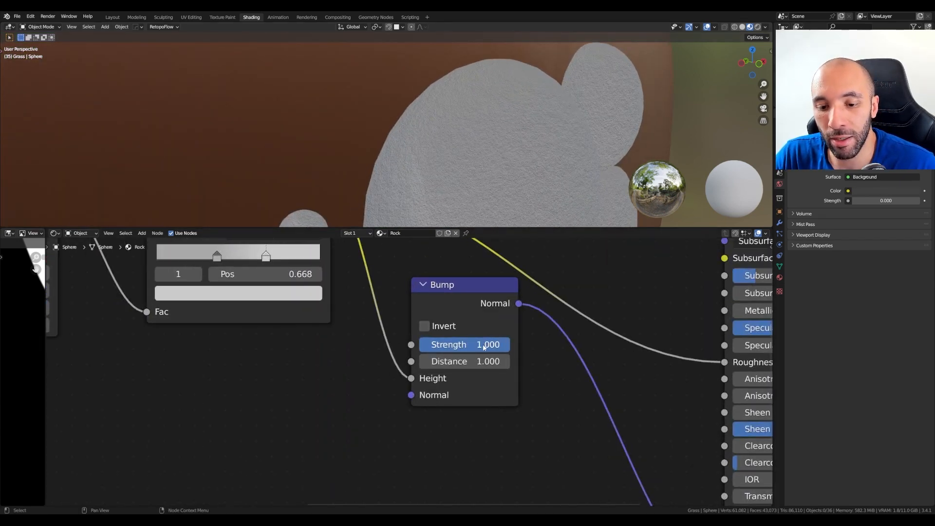
pyautogui.moveTo(488, 345); pyautogui.dragTo(428, 344)
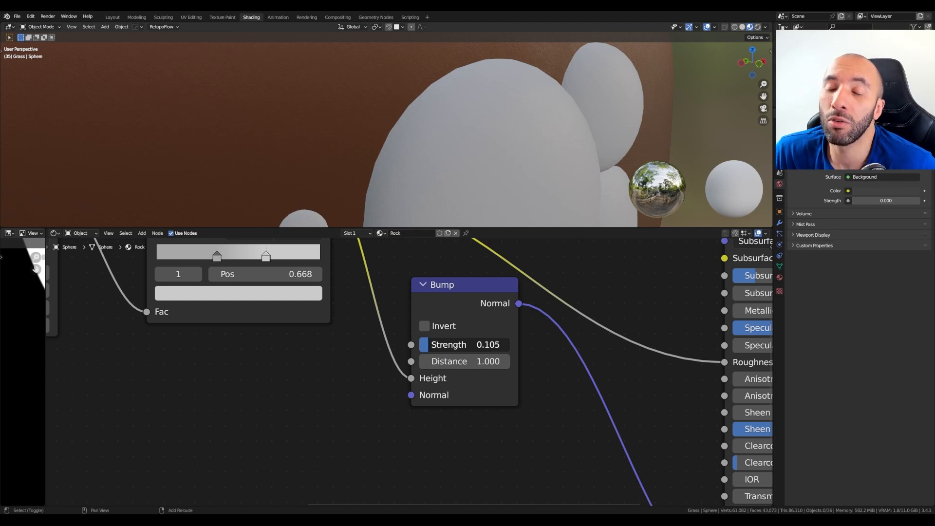
pyautogui.moveTo(427, 344); pyautogui.dragTo(420, 346)
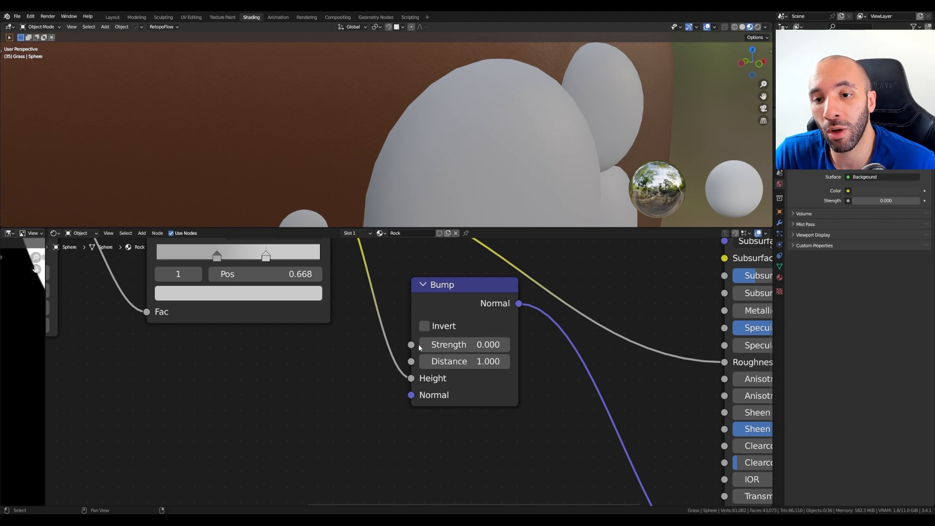
pyautogui.moveTo(480, 98)
pyautogui.mouseDown(button='middle')
pyautogui.moveTo(472, 129)
pyautogui.moveTo(506, 115)
pyautogui.moveTo(491, 135)
pyautogui.moveTo(491, 88)
pyautogui.mouseUp(button='middle')
pyautogui.moveTo(428, 344); pyautogui.dragTo(436, 344)
pyautogui.moveTo(569, 74); pyautogui.dragTo(574, 156, button='middle')
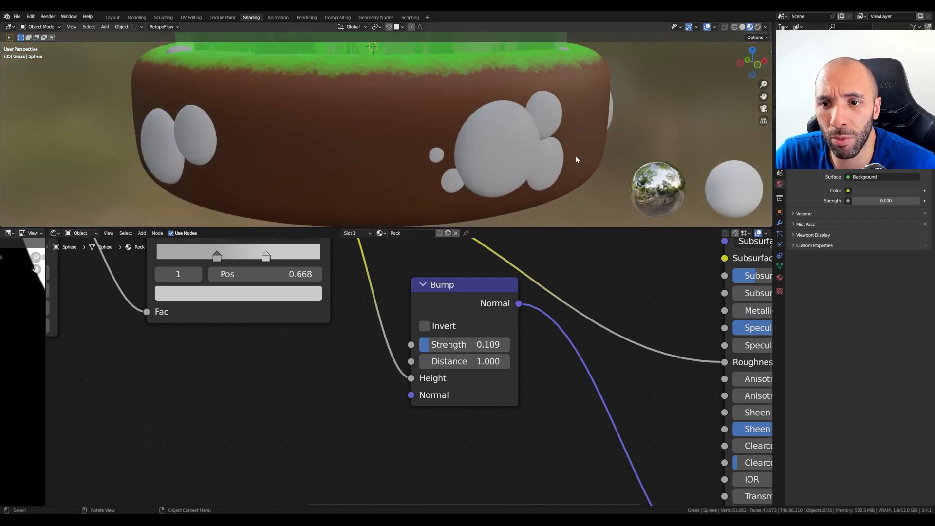
pyautogui.scroll(-6, 576, 160)
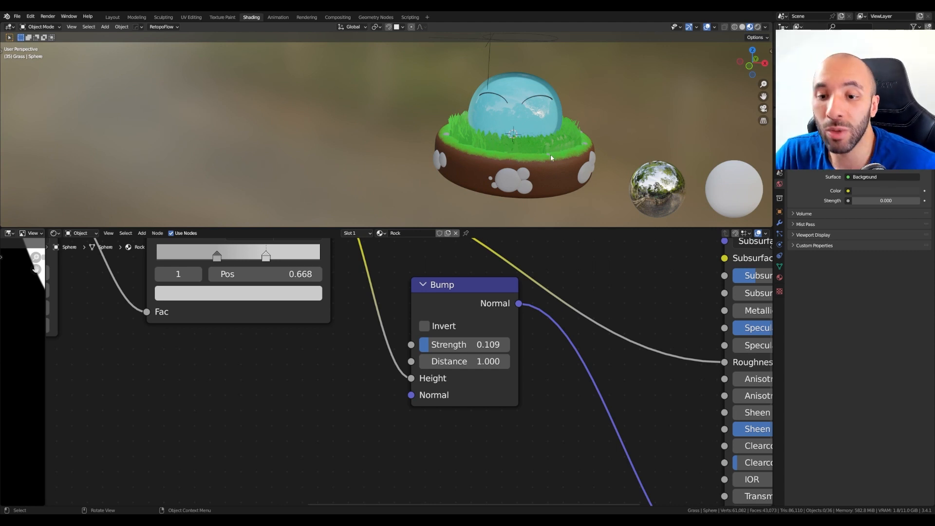
# Scale the wide oval stone on the side of the base to about 0.79 along its local X axis.
pyautogui.moveTo(548, 158); pyautogui.dragTo(499, 180, button='middle')
pyautogui.scroll(4, 494, 179)
pyautogui.click(512, 188)
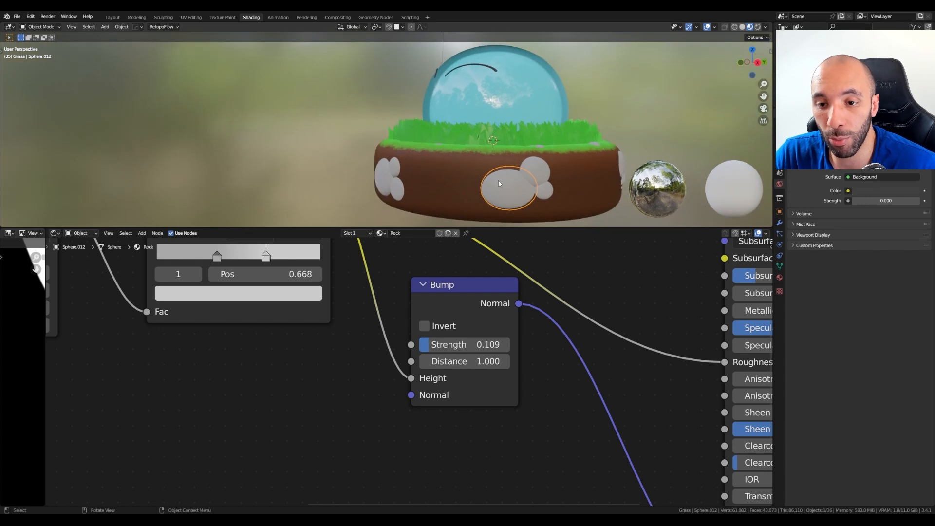
pyautogui.press('s')
pyautogui.press('x')
pyautogui.press('x')
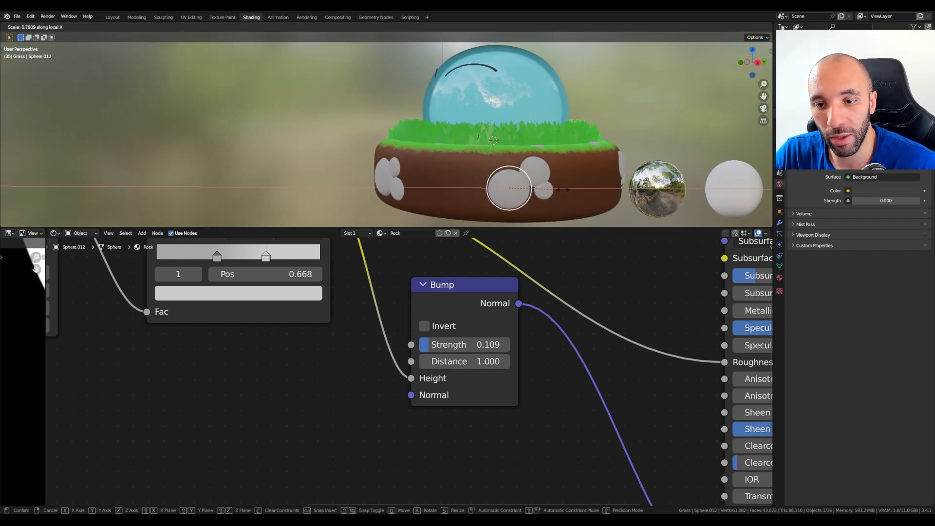
pyautogui.click(564, 192)
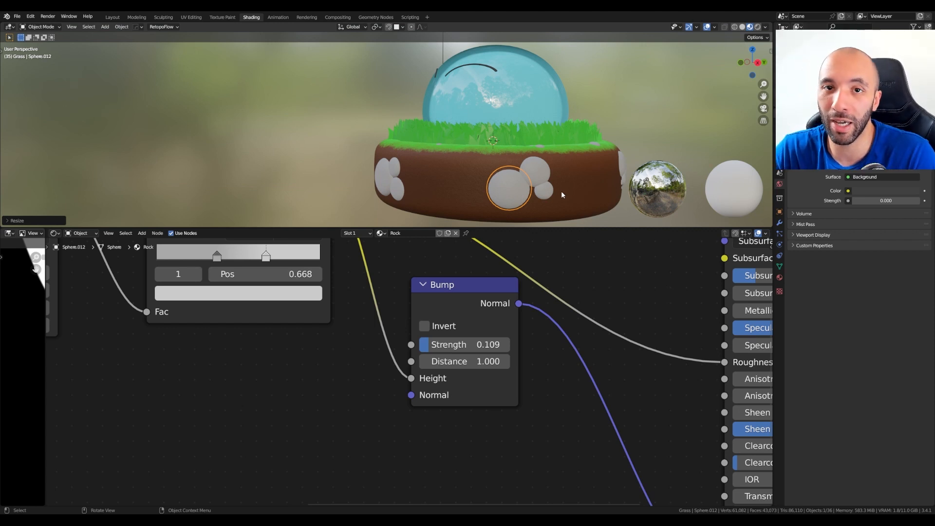
# Examine the slime's base from several angles, inspect the large front stone's surface and outline up close, and select that stone.
pyautogui.scroll(-1, 494, 205)
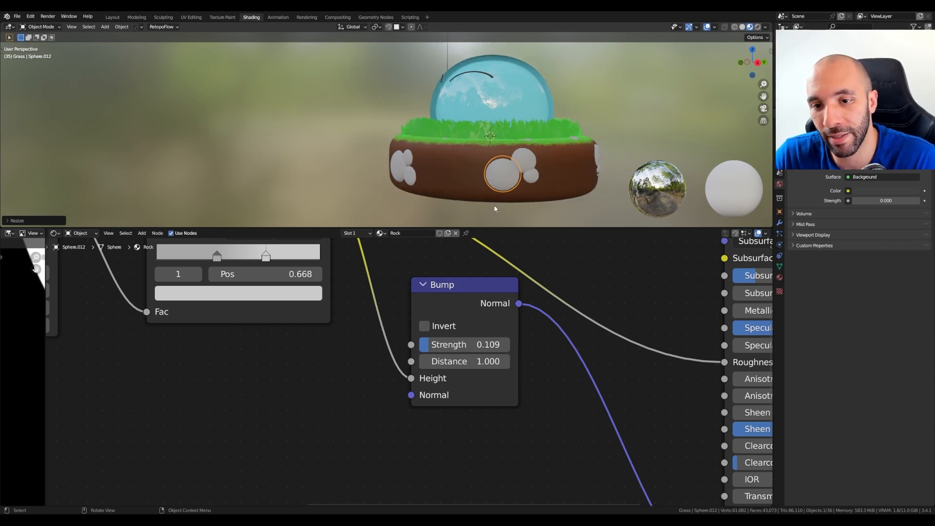
pyautogui.moveTo(536, 151); pyautogui.dragTo(551, 150, button='middle')
pyautogui.scroll(2, 560, 144)
pyautogui.scroll(-2, 565, 141)
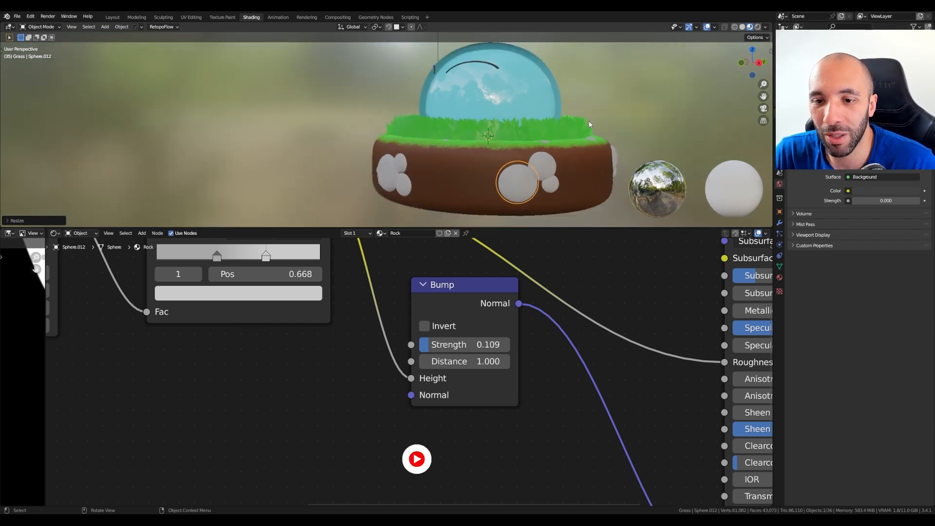
pyautogui.click(332, 142)
pyautogui.moveTo(332, 142); pyautogui.dragTo(404, 174, button='middle')
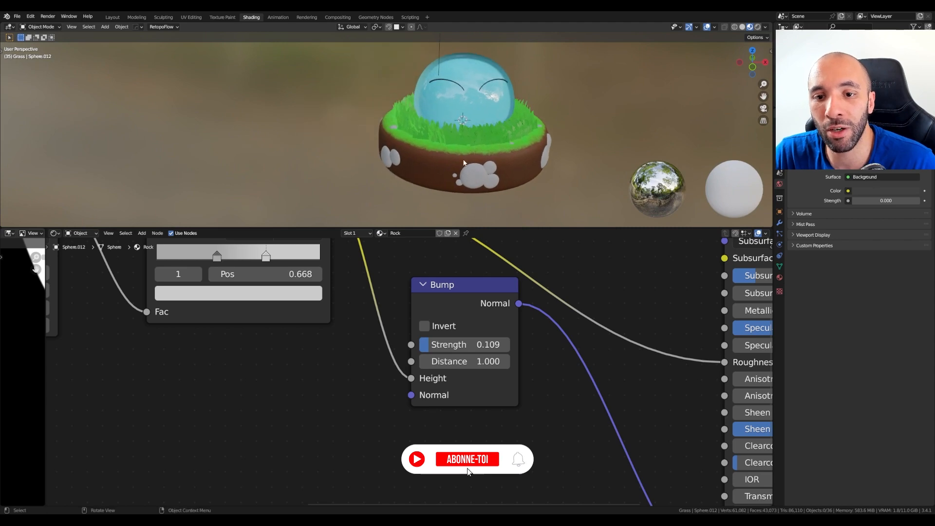
pyautogui.moveTo(463, 161)
pyautogui.mouseDown(button='middle')
pyautogui.moveTo(570, 144)
pyautogui.moveTo(455, 158)
pyautogui.mouseUp(button='middle')
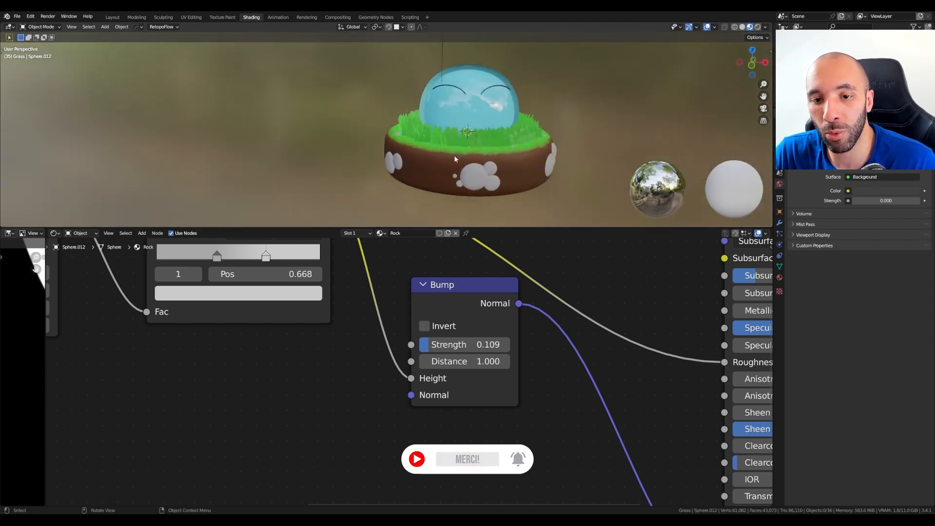
pyautogui.moveTo(528, 158); pyautogui.dragTo(548, 148, button='middle')
pyautogui.scroll(3, 524, 158)
pyautogui.keyDown('shift'); pyautogui.moveTo(502, 167); pyautogui.dragTo(501, 123, button='middle'); pyautogui.keyUp('shift')
pyautogui.scroll(1, 476, 159)
pyautogui.scroll(4, 476, 158)
pyautogui.scroll(3, 502, 123)
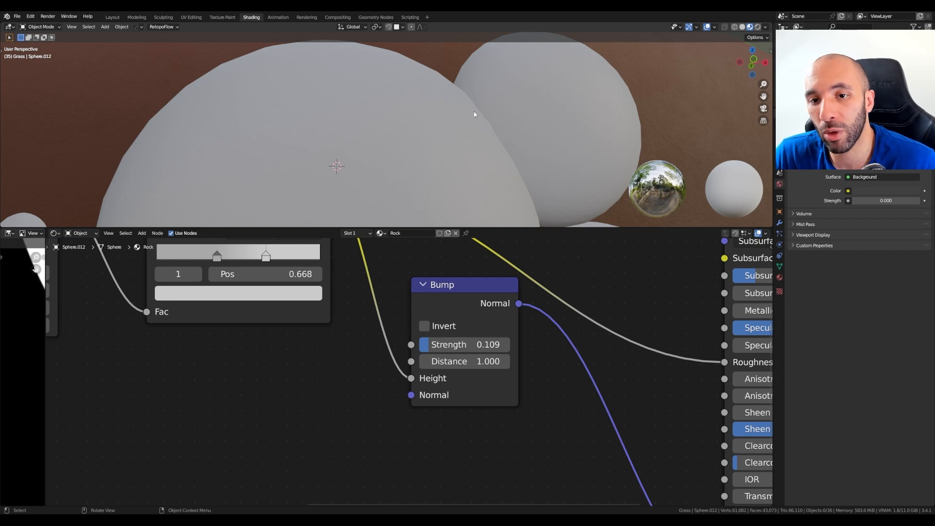
pyautogui.scroll(-5, 375, 145)
pyautogui.click(400, 130)
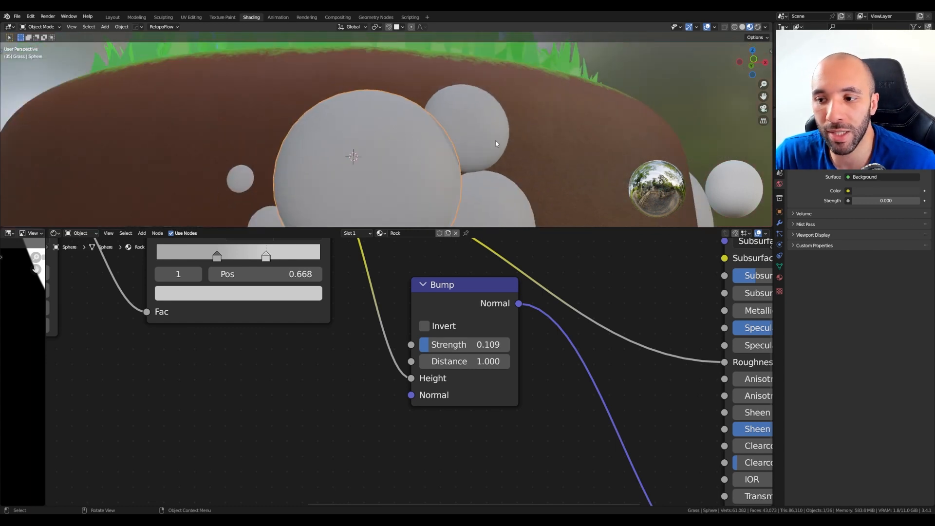
# Add a Subdivision Surface modifier to the selected large front stone to smooth its outline.
pyautogui.click(780, 223)
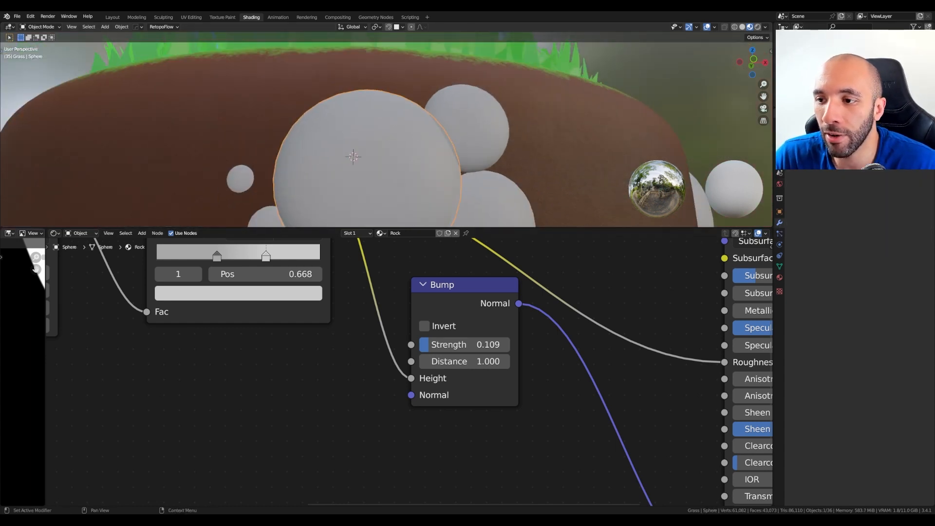
pyautogui.click(859, 137)
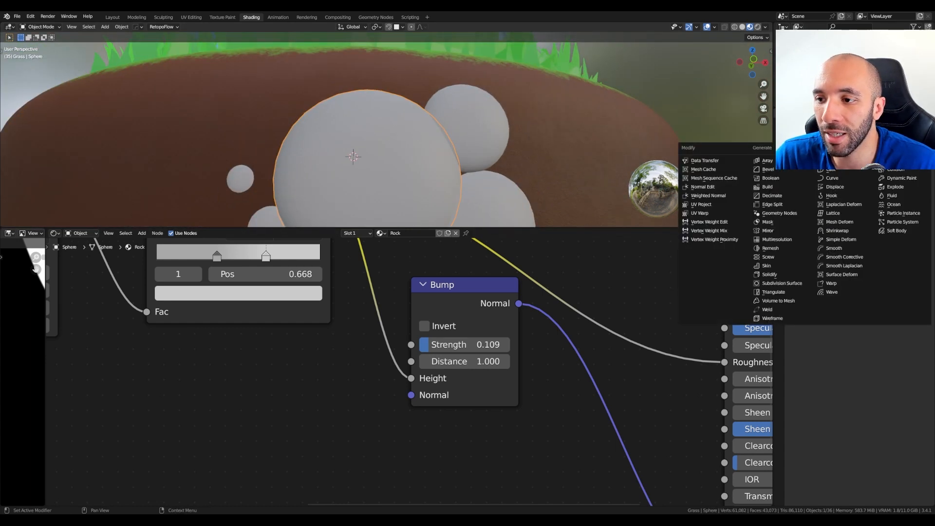
pyautogui.click(794, 286)
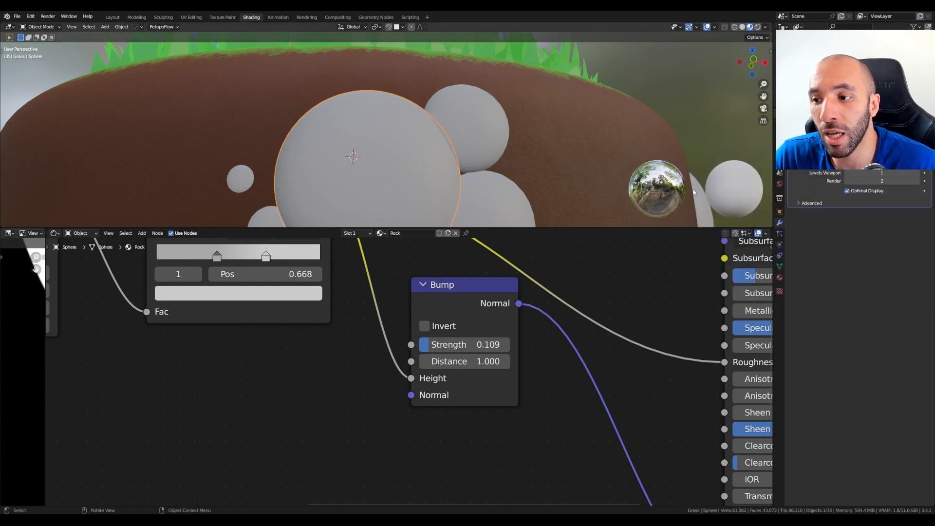
# Add a Subdivision Surface modifier to the upper stone behind the large one and check its outline up close.
pyautogui.scroll(3, 415, 132)
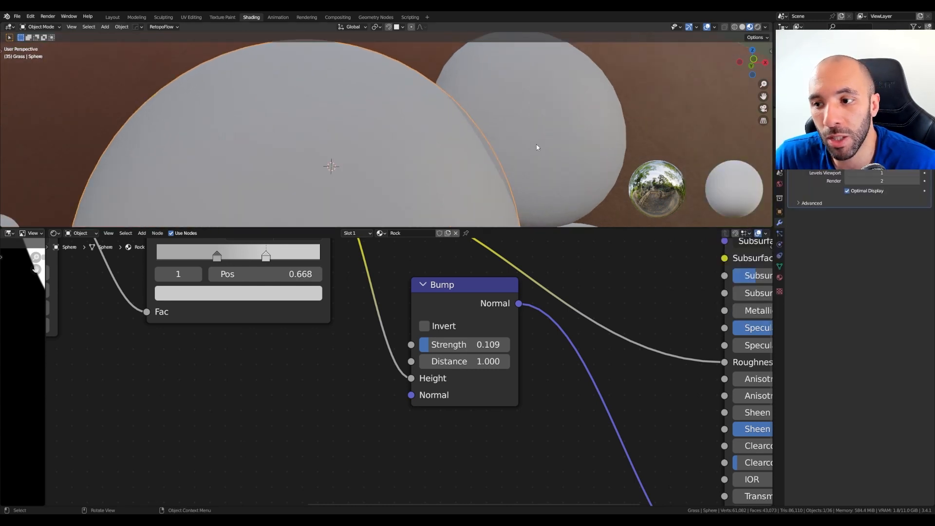
pyautogui.click(556, 124)
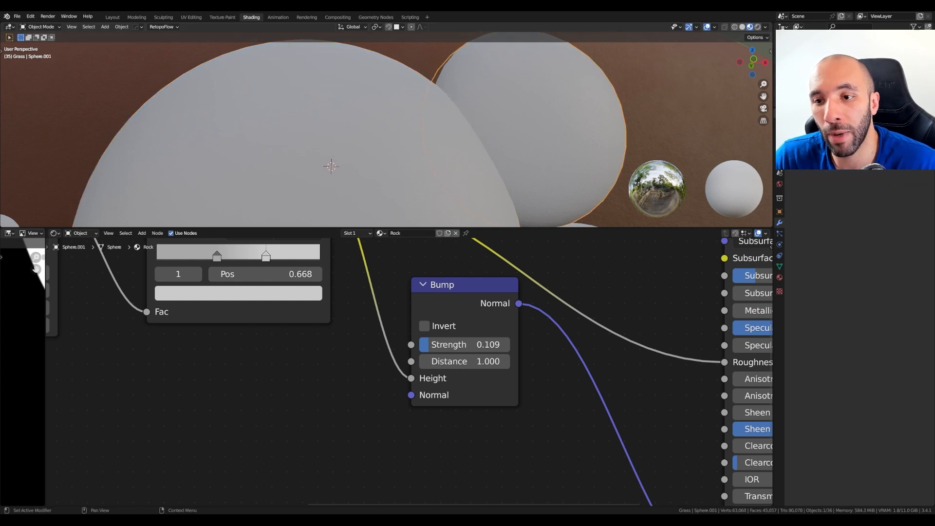
pyautogui.click(859, 138)
pyautogui.click(791, 285)
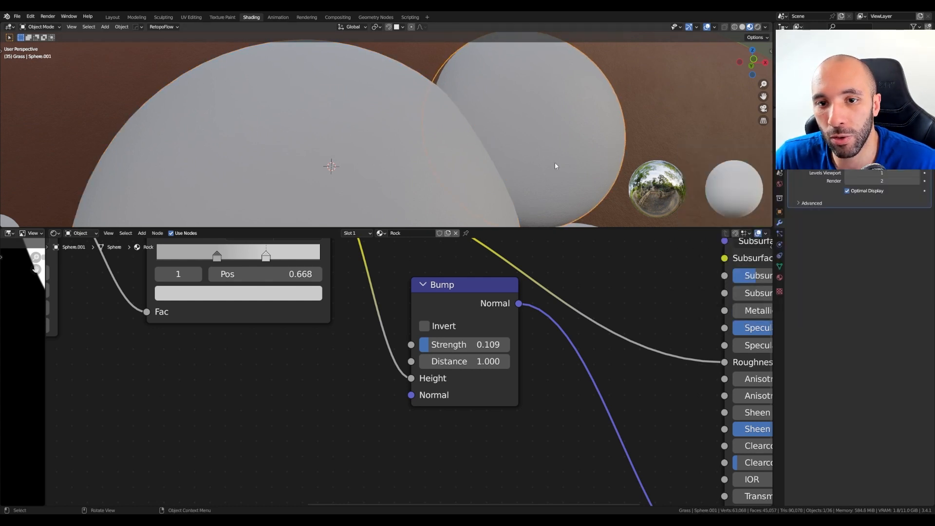
pyautogui.scroll(2, 449, 101)
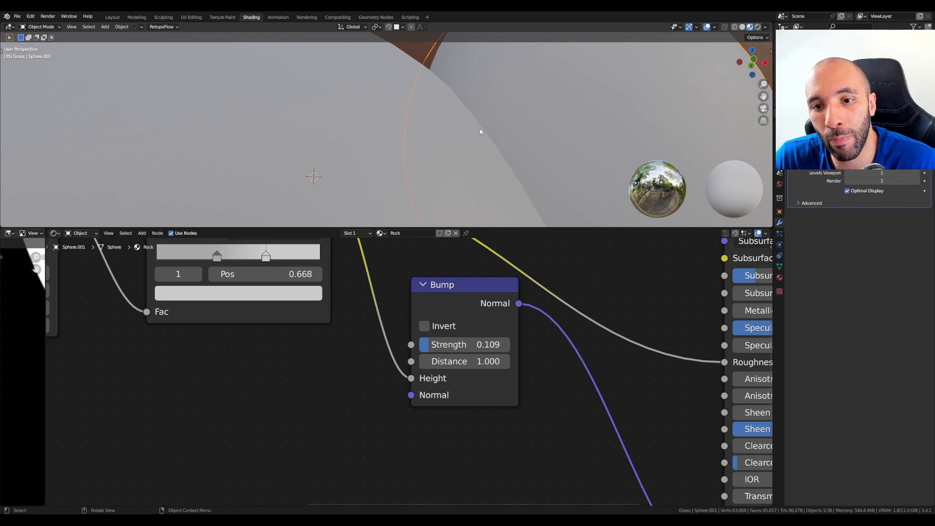
pyautogui.scroll(-3, 476, 142)
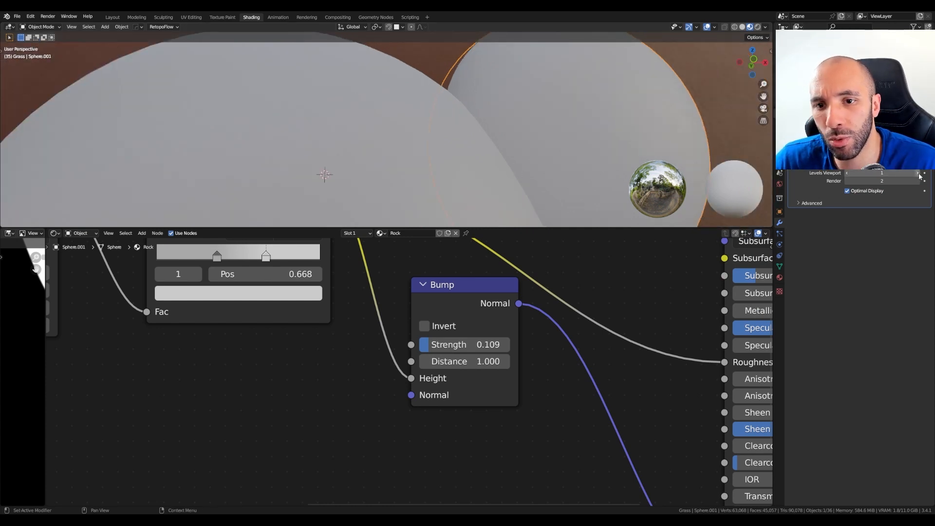
# Set the large front stone's subdivision viewport level to 2.
pyautogui.click(484, 150)
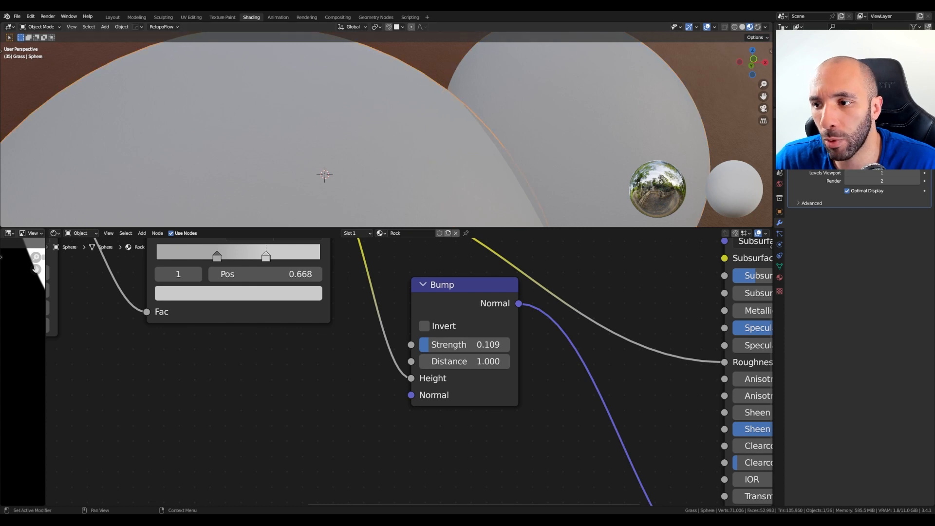
pyautogui.click(918, 173)
pyautogui.scroll(-3, 488, 145)
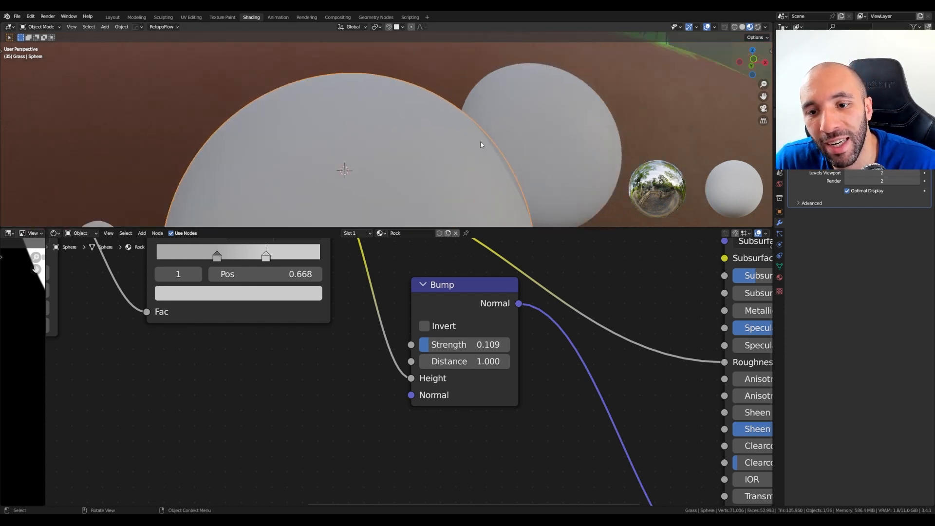
# Add a Subdivision Surface modifier to the lower stone beside the large one and set its viewport level to 2.
pyautogui.scroll(-1, 480, 144)
pyautogui.moveTo(462, 119); pyautogui.dragTo(504, 173, button='middle')
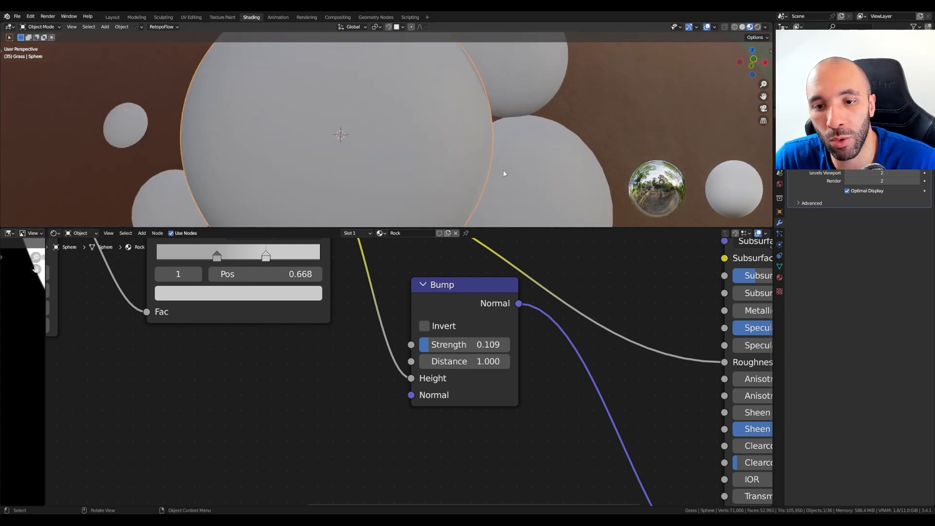
pyautogui.click(504, 174)
pyautogui.click(808, 137)
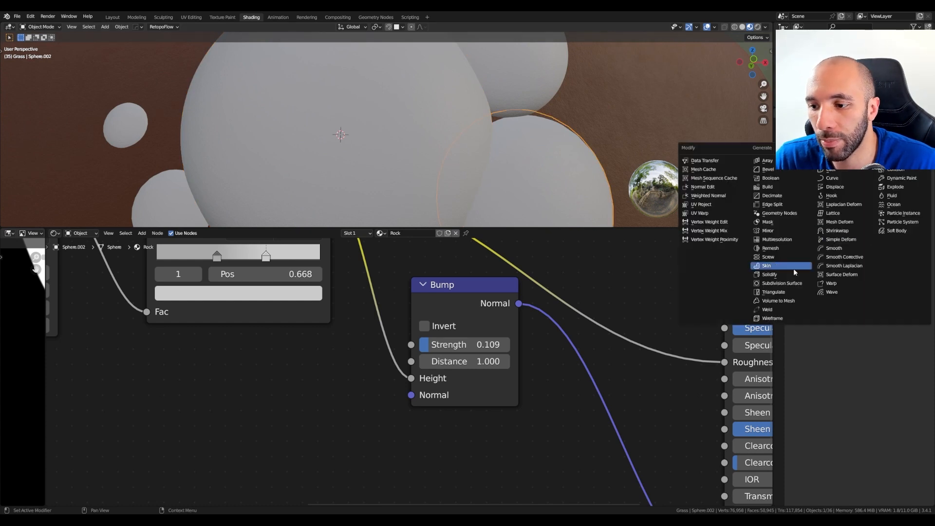
pyautogui.click(793, 284)
pyautogui.scroll(4, 488, 133)
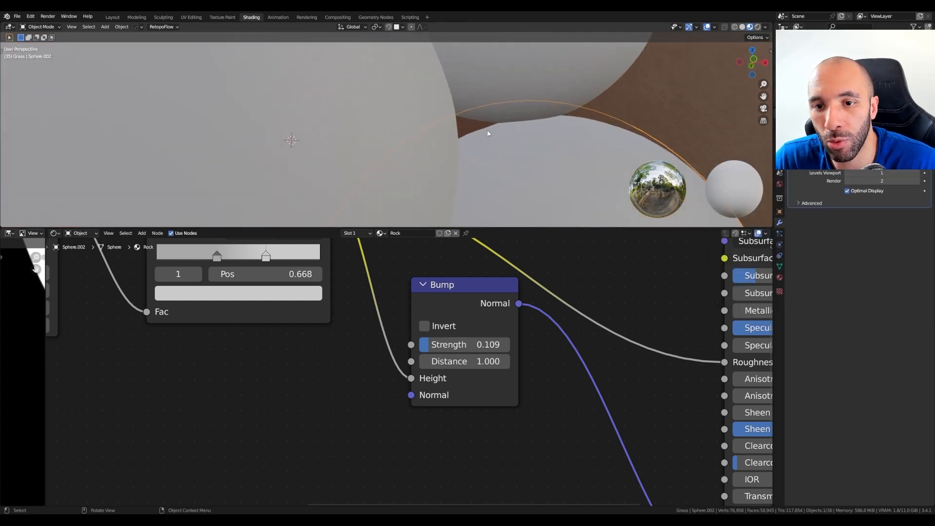
pyautogui.click(918, 174)
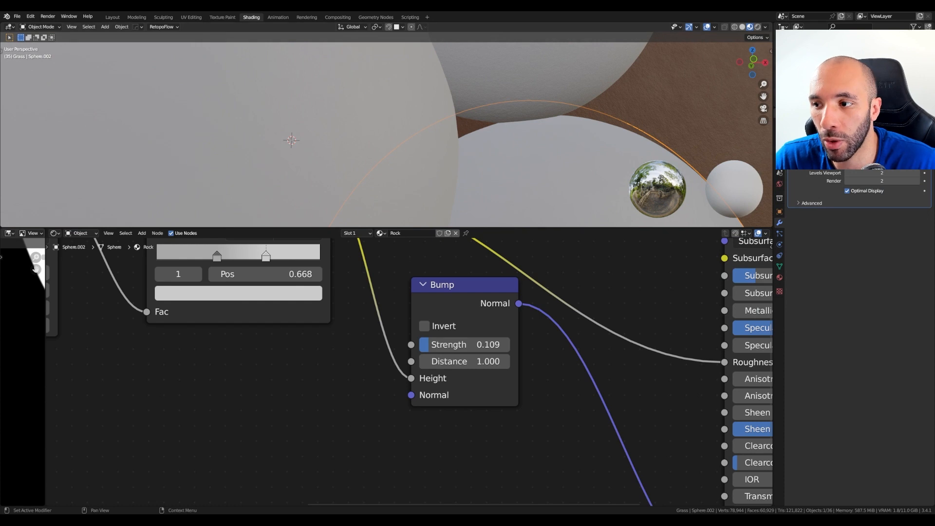
pyautogui.scroll(-3, 544, 113)
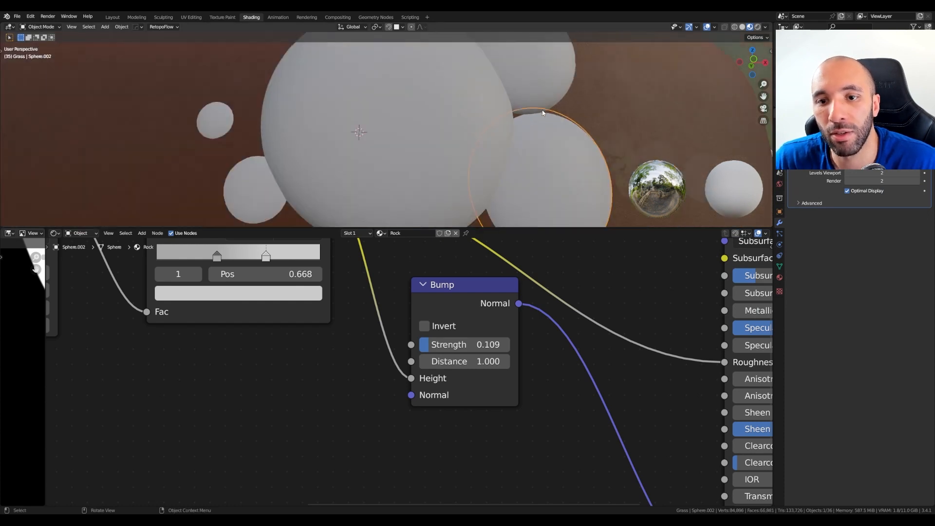
# Enable Ambient Occlusion in the render settings, comparing the scene with it on and off, and review the stones and base.
pyautogui.scroll(-3, 544, 113)
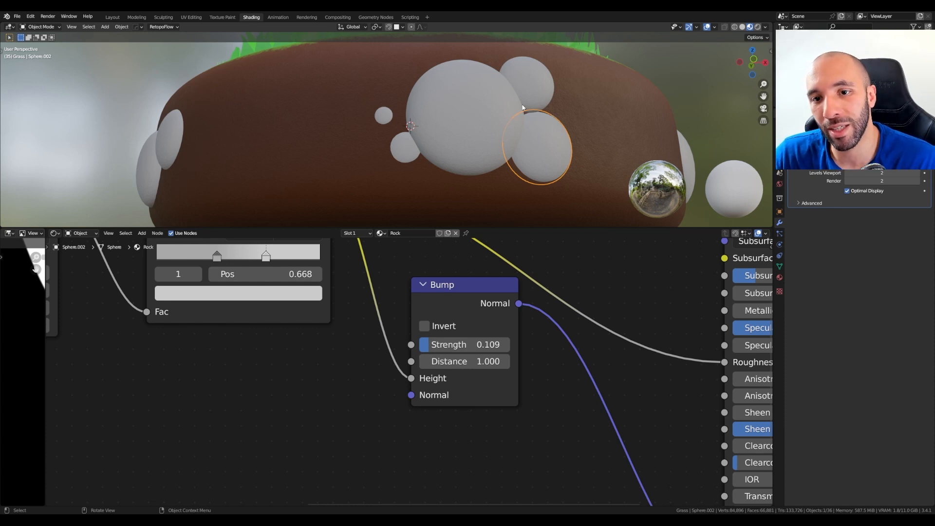
pyautogui.scroll(-2, 523, 107)
pyautogui.moveTo(468, 113); pyautogui.dragTo(446, 152, button='middle')
pyautogui.scroll(-2, 519, 163)
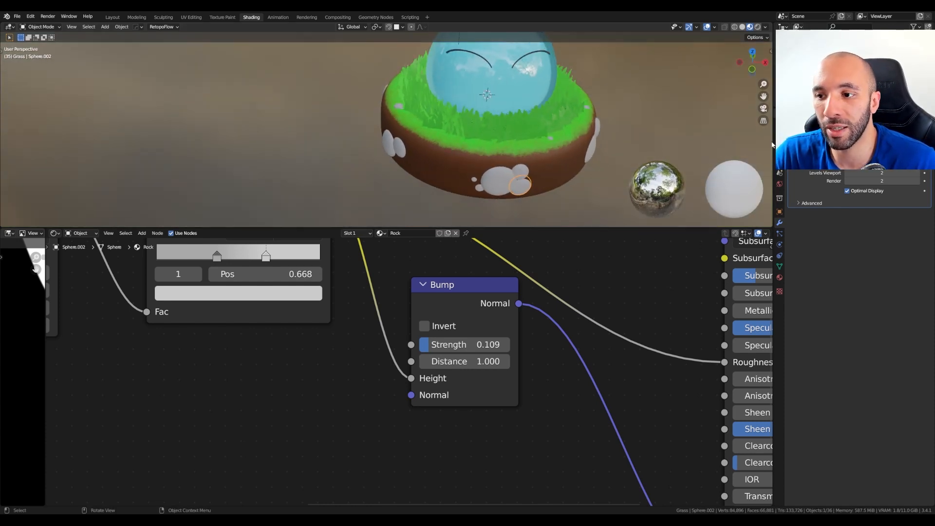
pyautogui.click(780, 141)
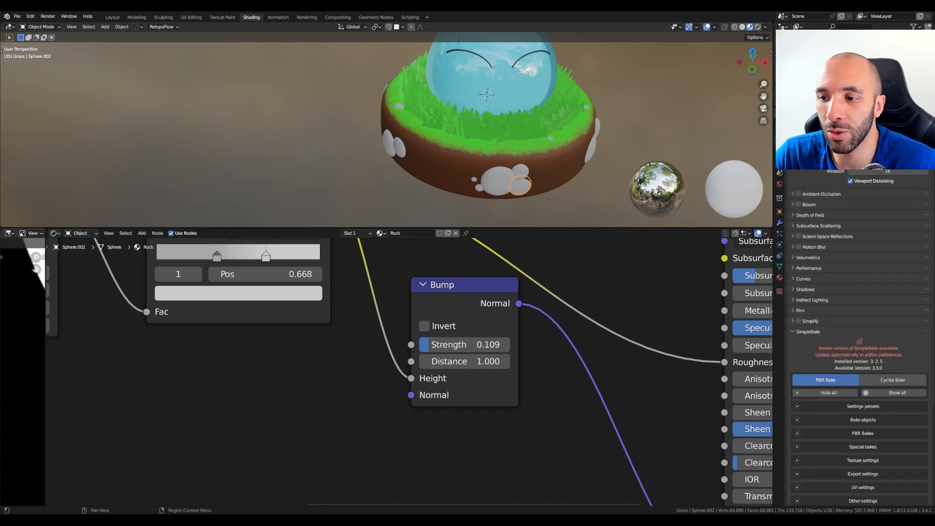
pyautogui.click(800, 194)
pyautogui.click(799, 193)
pyautogui.click(800, 194)
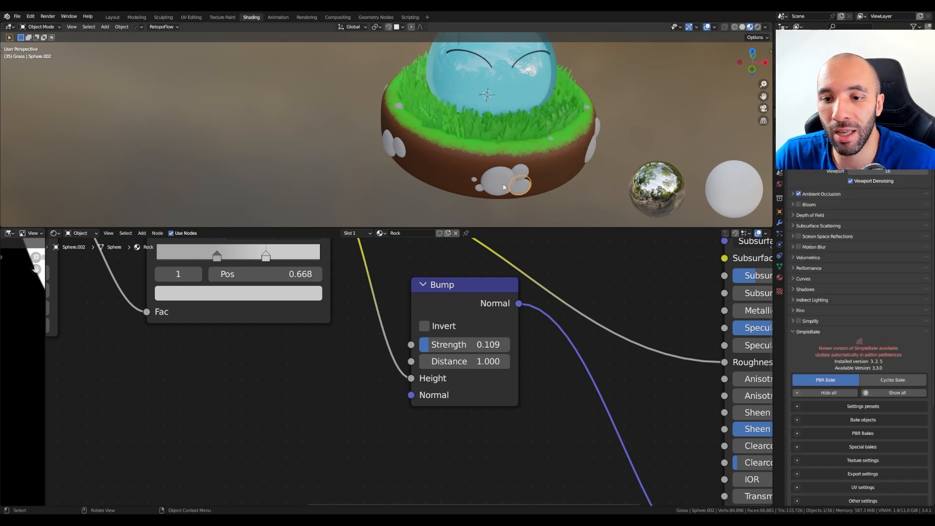
pyautogui.scroll(1, 487, 185)
pyautogui.moveTo(524, 182); pyautogui.dragTo(559, 154, button='middle')
pyautogui.moveTo(373, 171); pyautogui.dragTo(520, 146, button='middle')
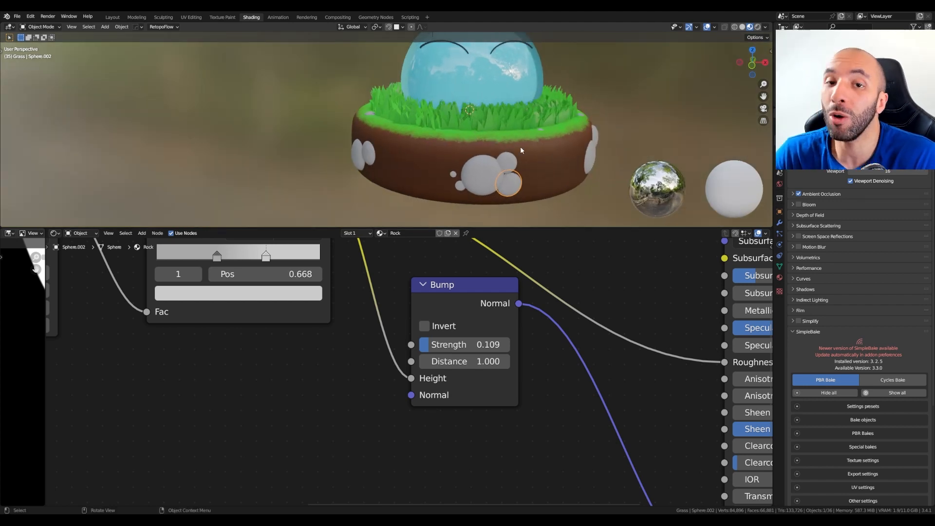
pyautogui.scroll(-3, 487, 128)
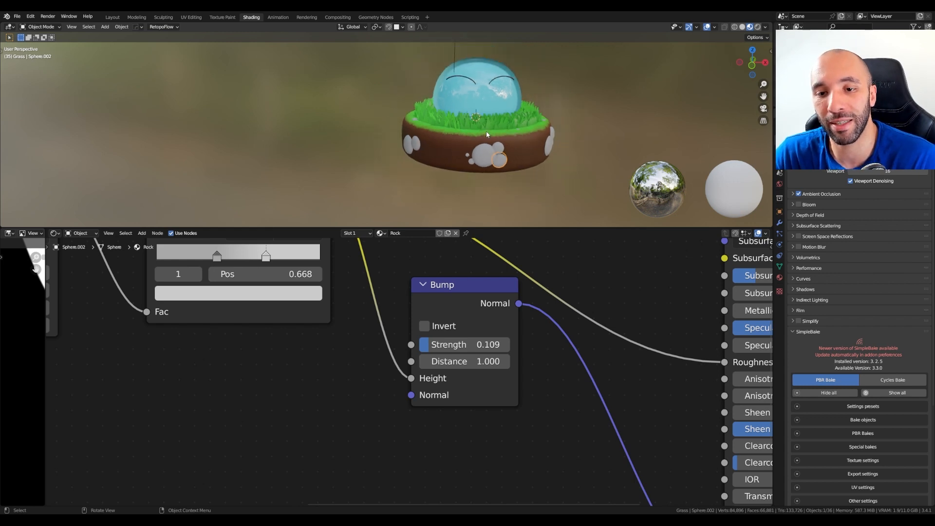